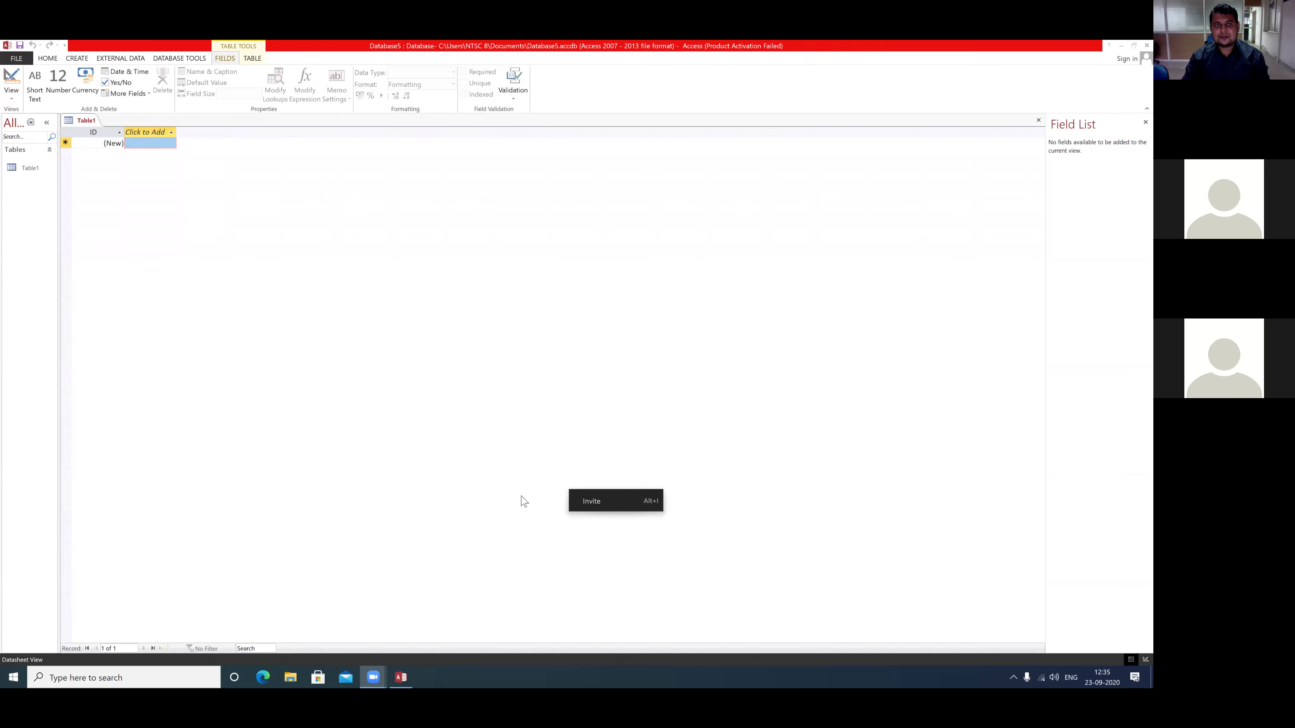
# Step: Switch the new table to Design View, saving it under the name app_form
pyautogui.moveTo(21, 217); pyautogui.dragTo(14, 101)
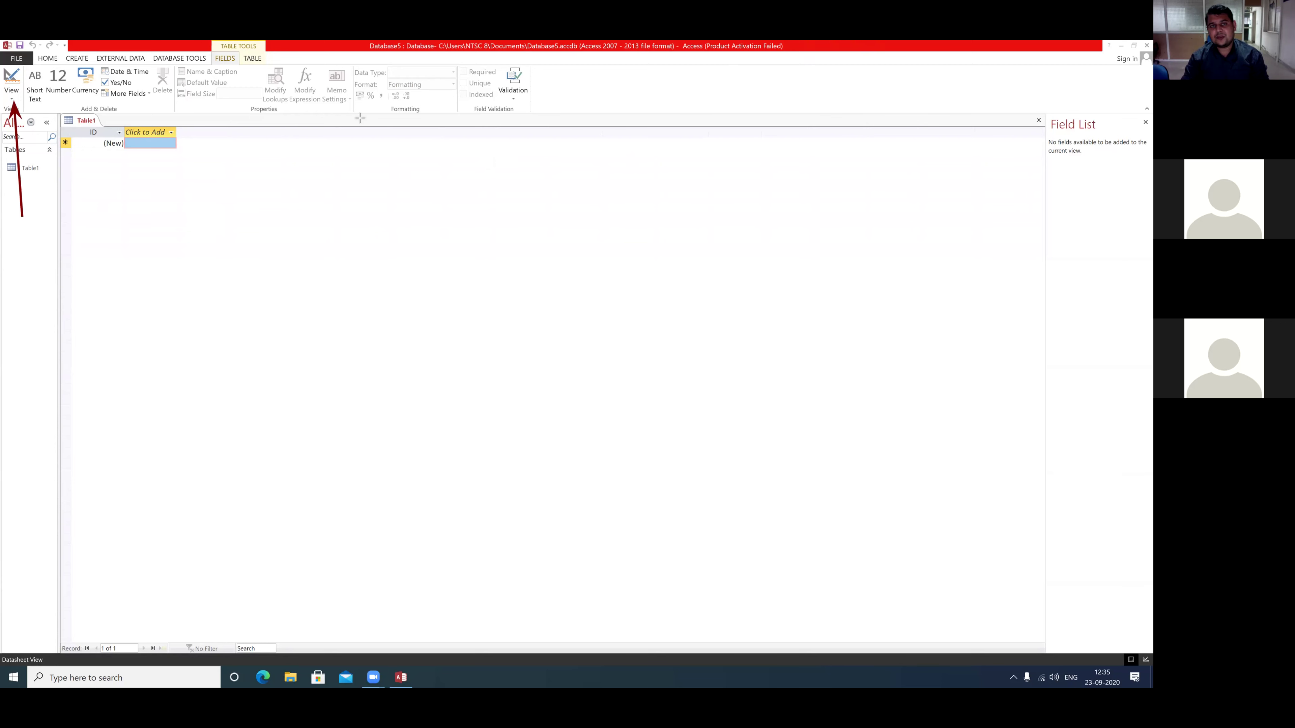
pyautogui.click(12, 95)
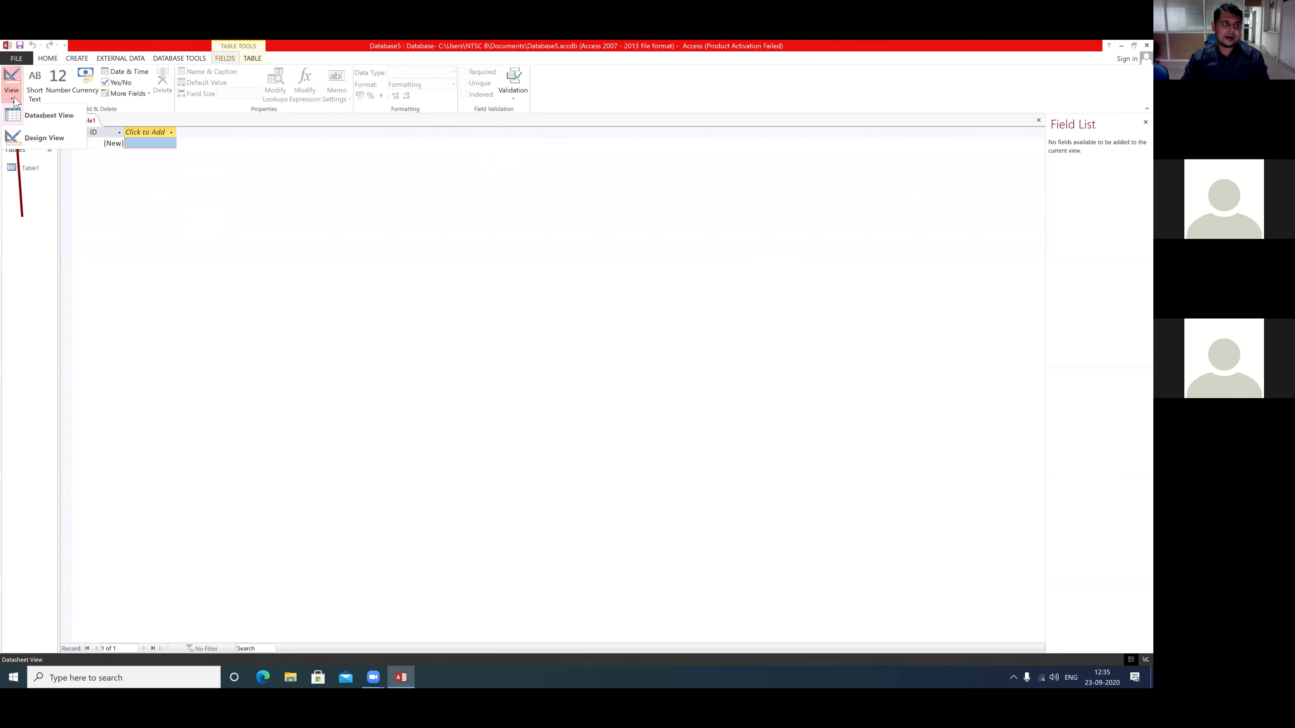
pyautogui.click(41, 138)
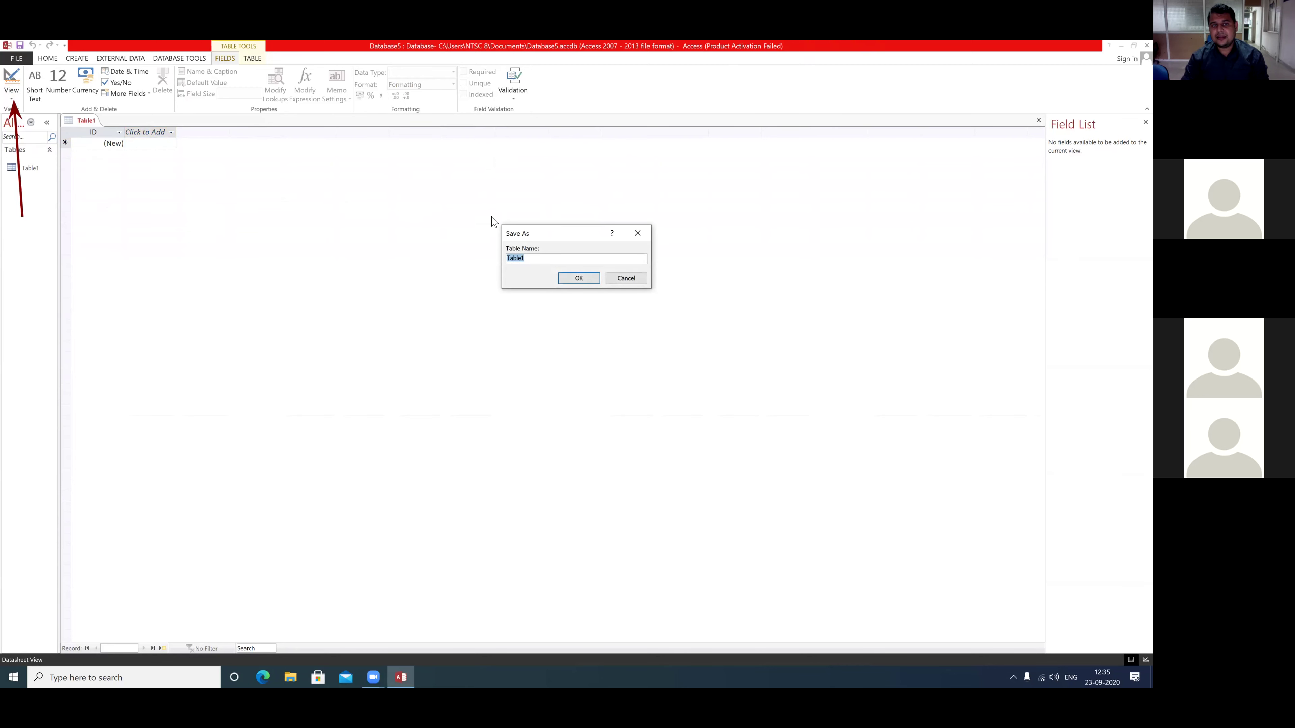
pyautogui.press('BackSpace')
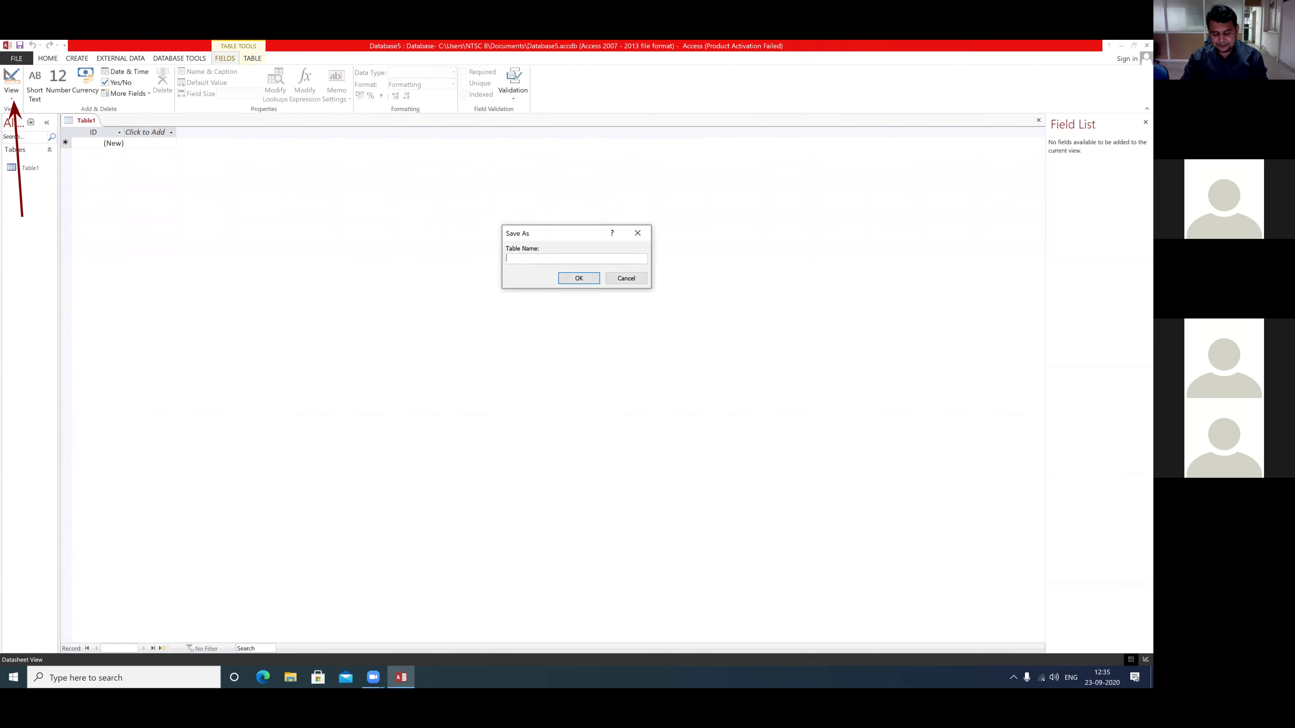
pyautogui.write('app_form')
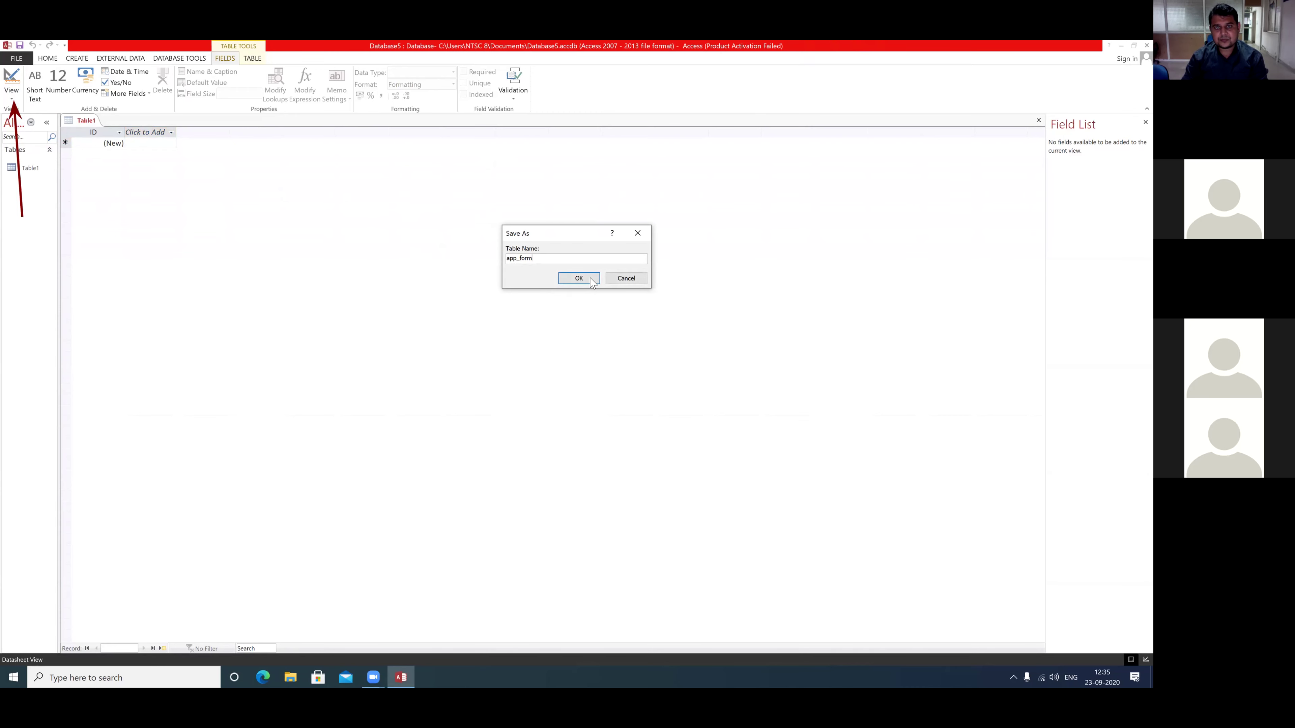
pyautogui.click(592, 280)
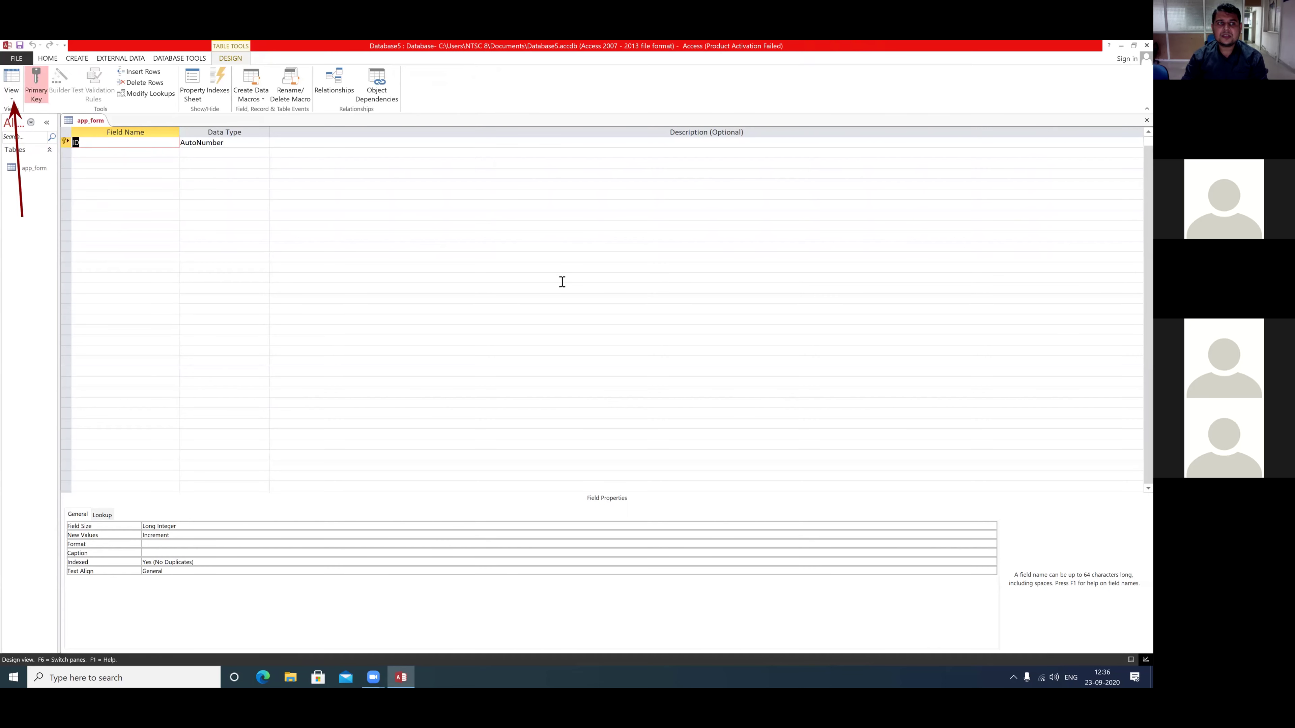
# Step: Add a field named NAME below the ID field and give it the Short Text data type
pyautogui.click(95, 154)
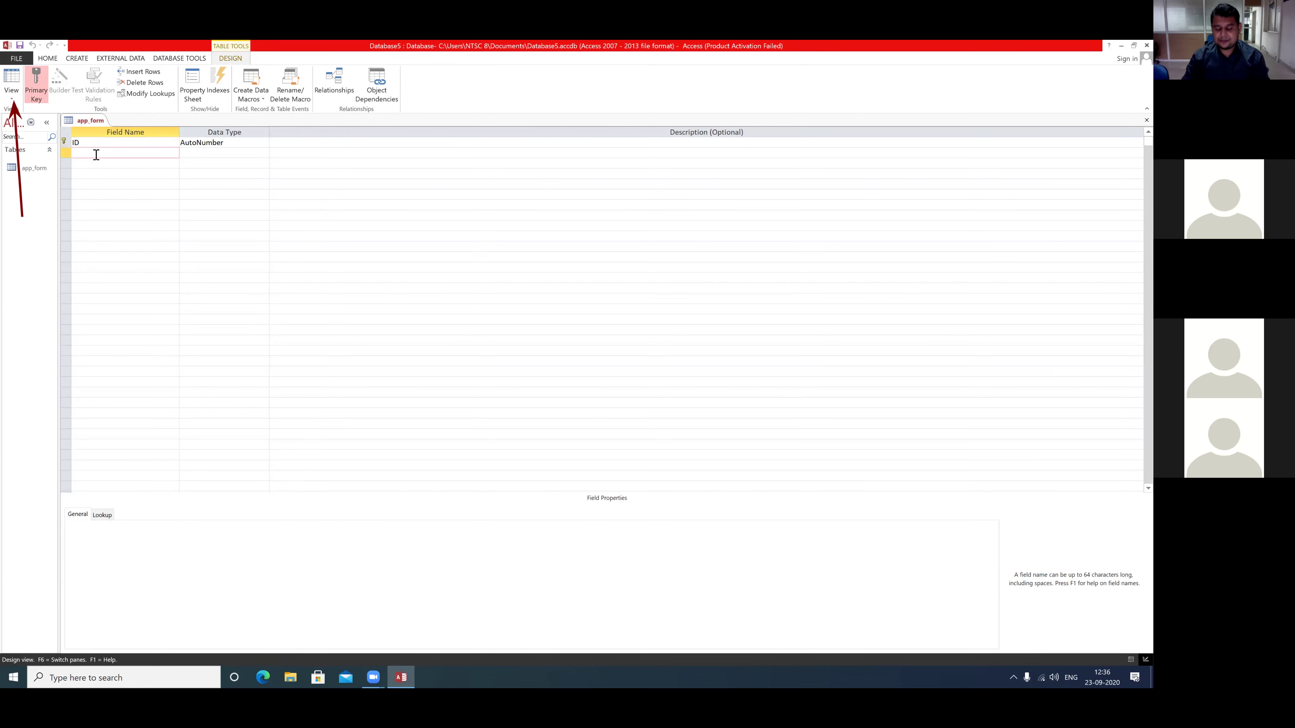
pyautogui.press('capslock')
pyautogui.write('NAME')
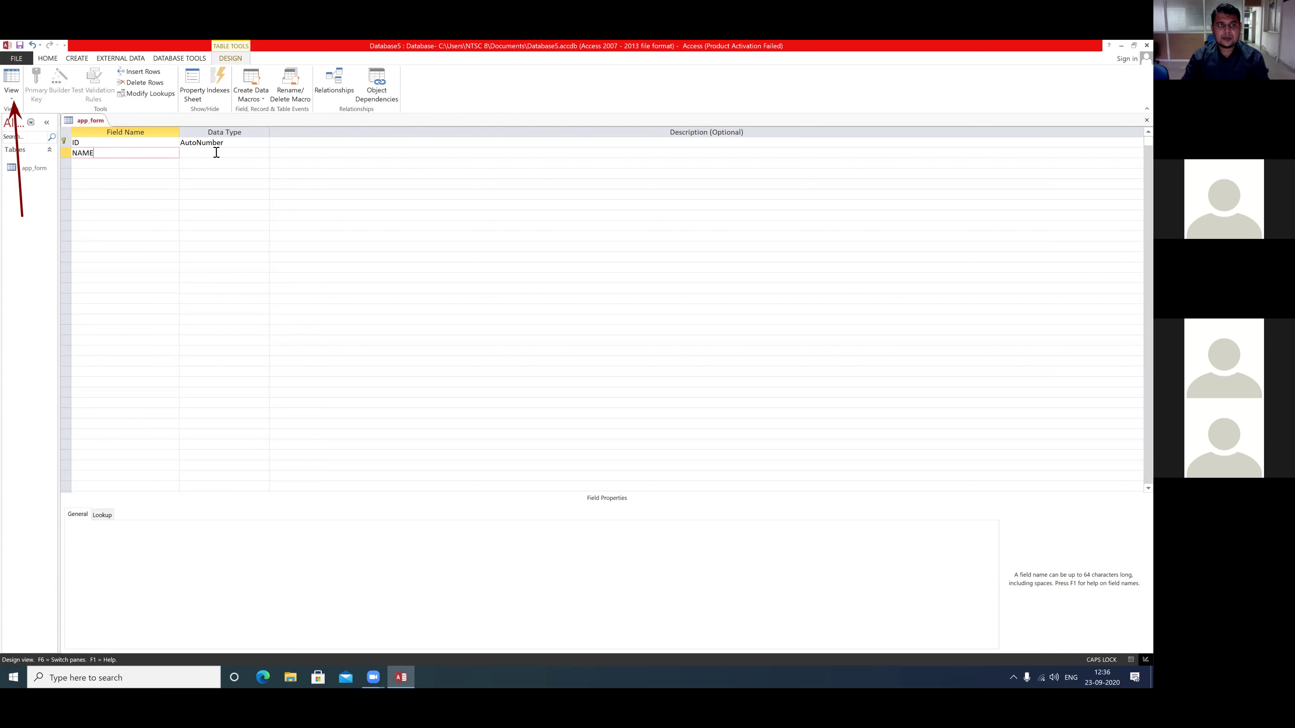
pyautogui.click(216, 153)
pyautogui.click(540, 393)
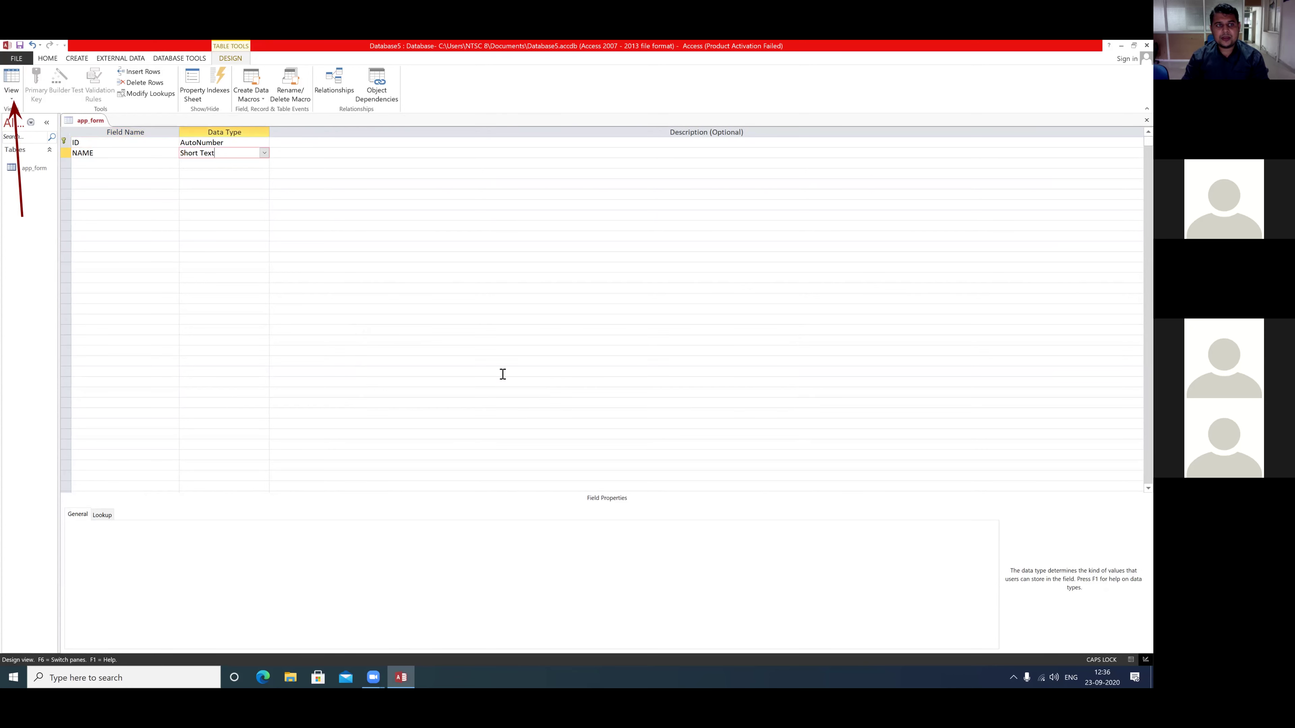
pyautogui.click(264, 154)
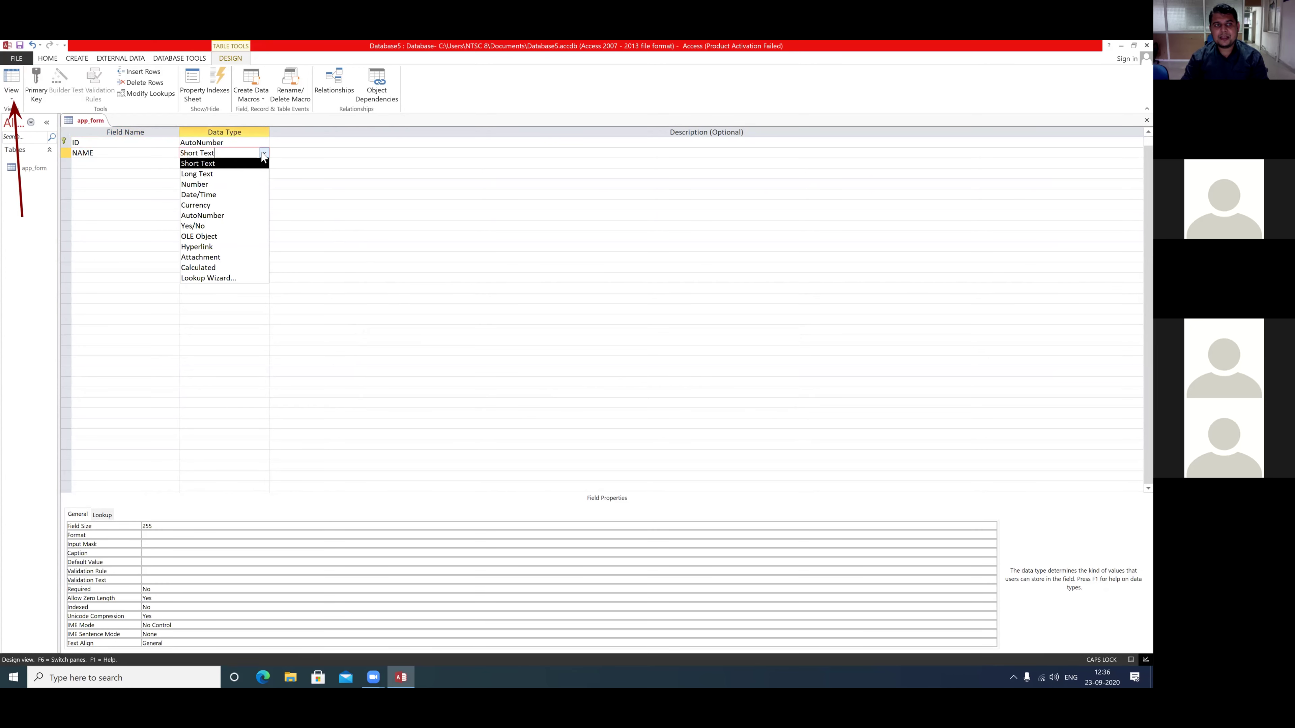
pyautogui.click(262, 152)
pyautogui.click(162, 529)
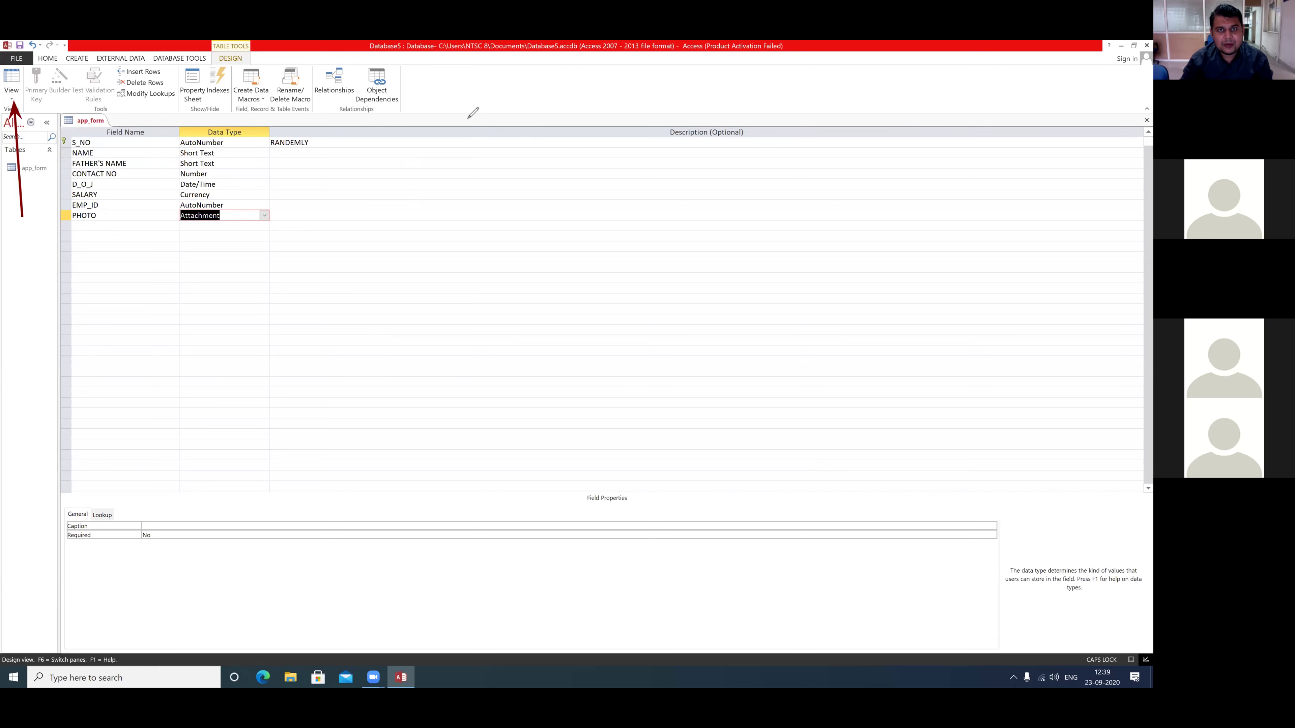
pyautogui.moveTo(96, 144); pyautogui.dragTo(105, 145)
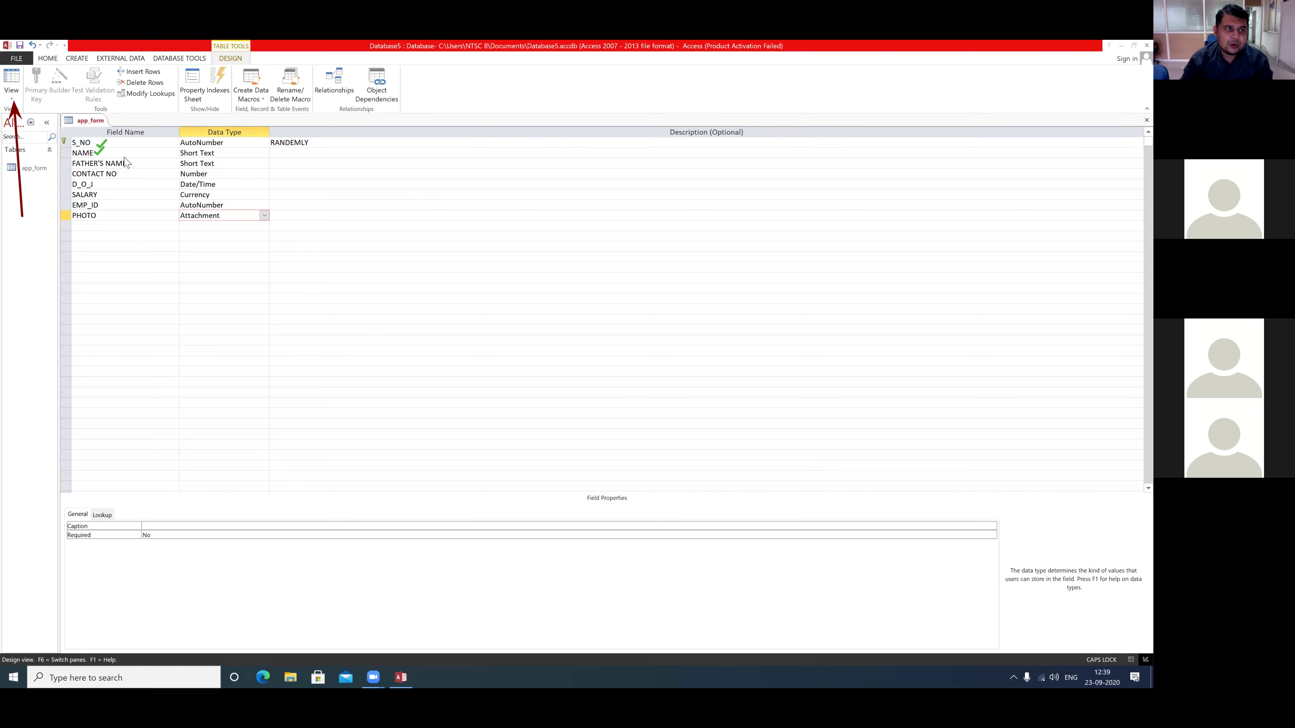
pyautogui.moveTo(126, 171)
pyautogui.mouseDown()
pyautogui.moveTo(136, 166)
pyautogui.moveTo(116, 177)
pyautogui.moveTo(114, 201)
pyautogui.mouseUp()
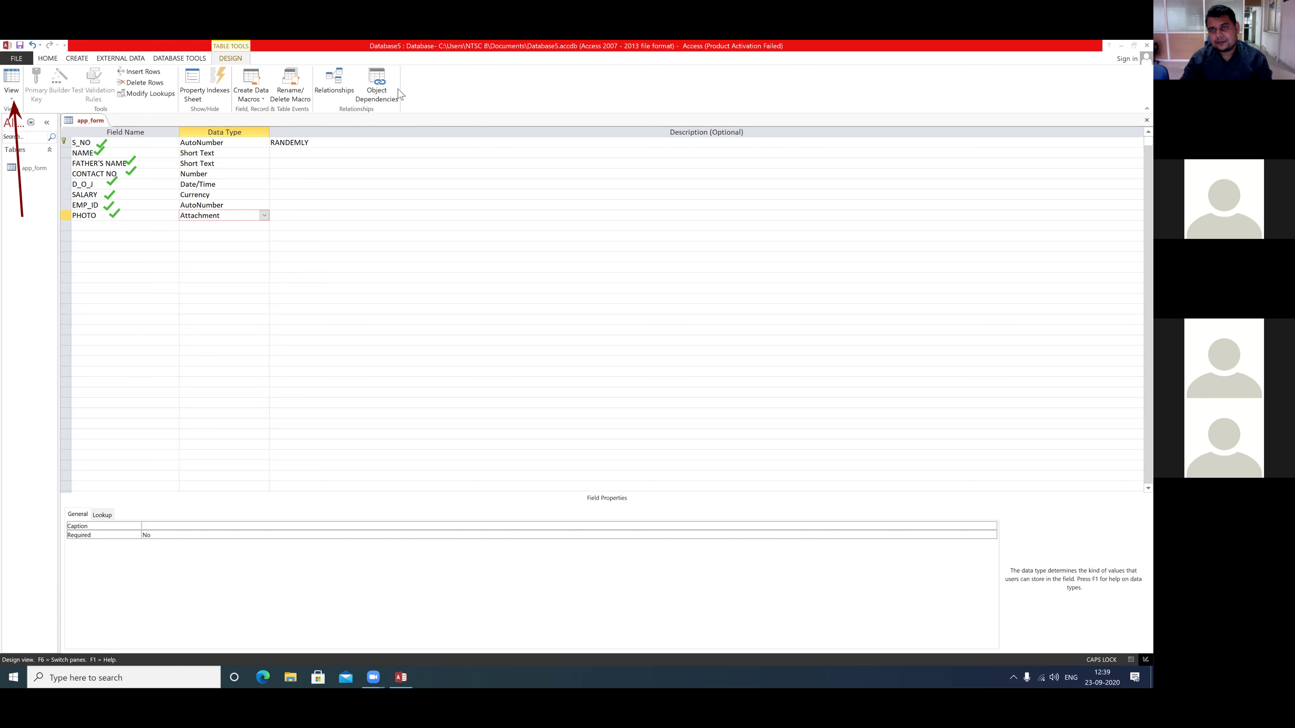
pyautogui.press('Escape')
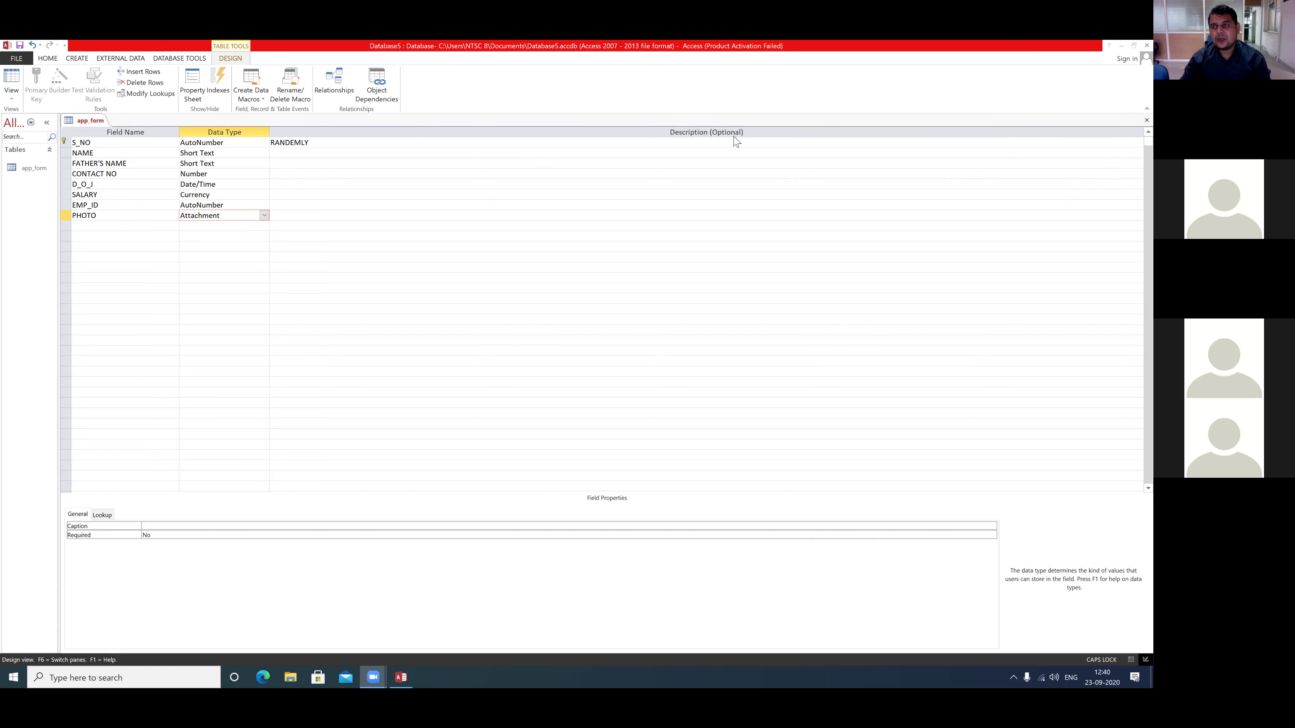
# Step: Try to close the app_form table and save its design changes
pyautogui.click(1146, 119)
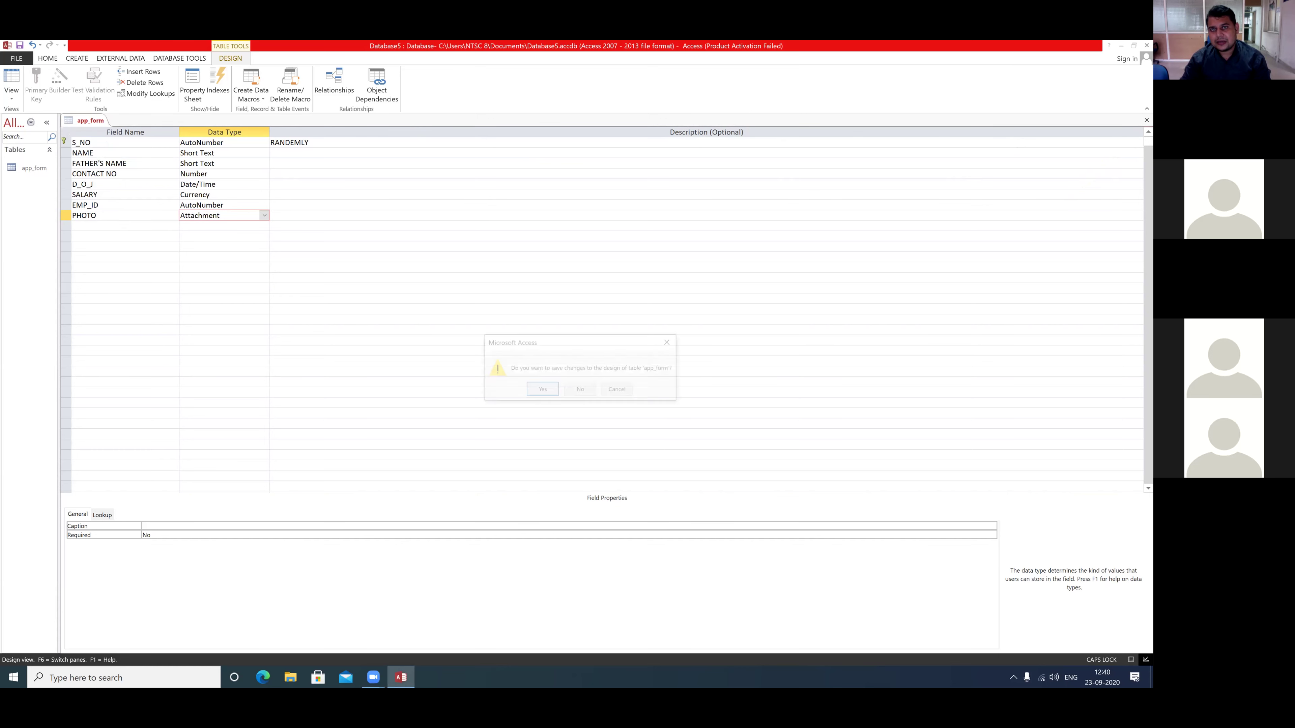
pyautogui.click(540, 390)
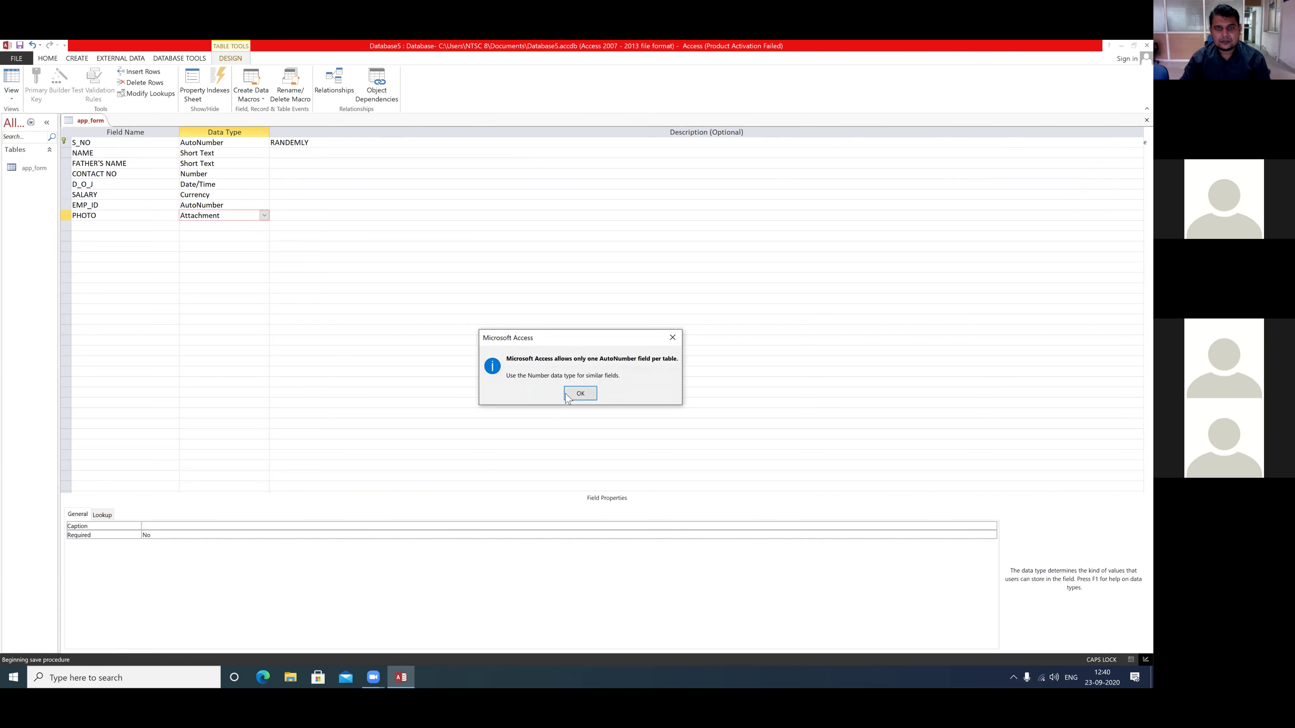
pyautogui.click(571, 395)
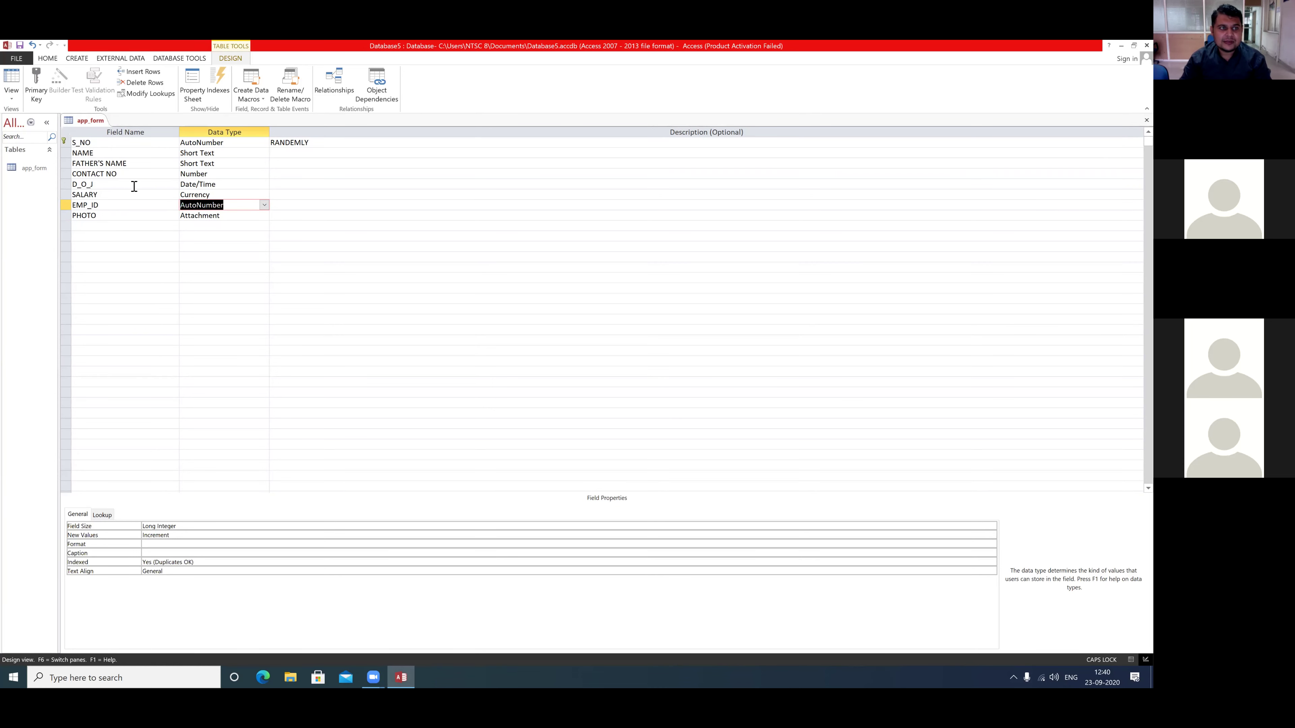
# Step: Set the data type of the EMP_ID field to Number
pyautogui.click(120, 209)
pyautogui.click(181, 209)
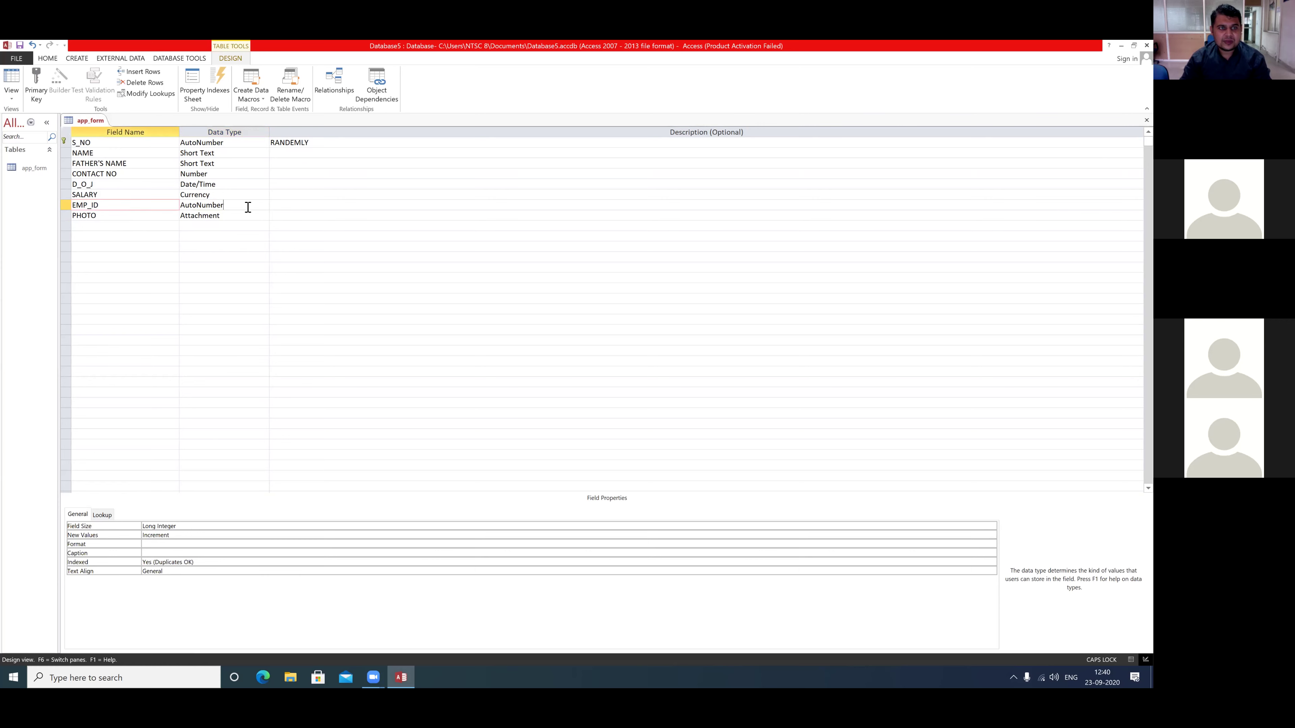
pyautogui.click(265, 204)
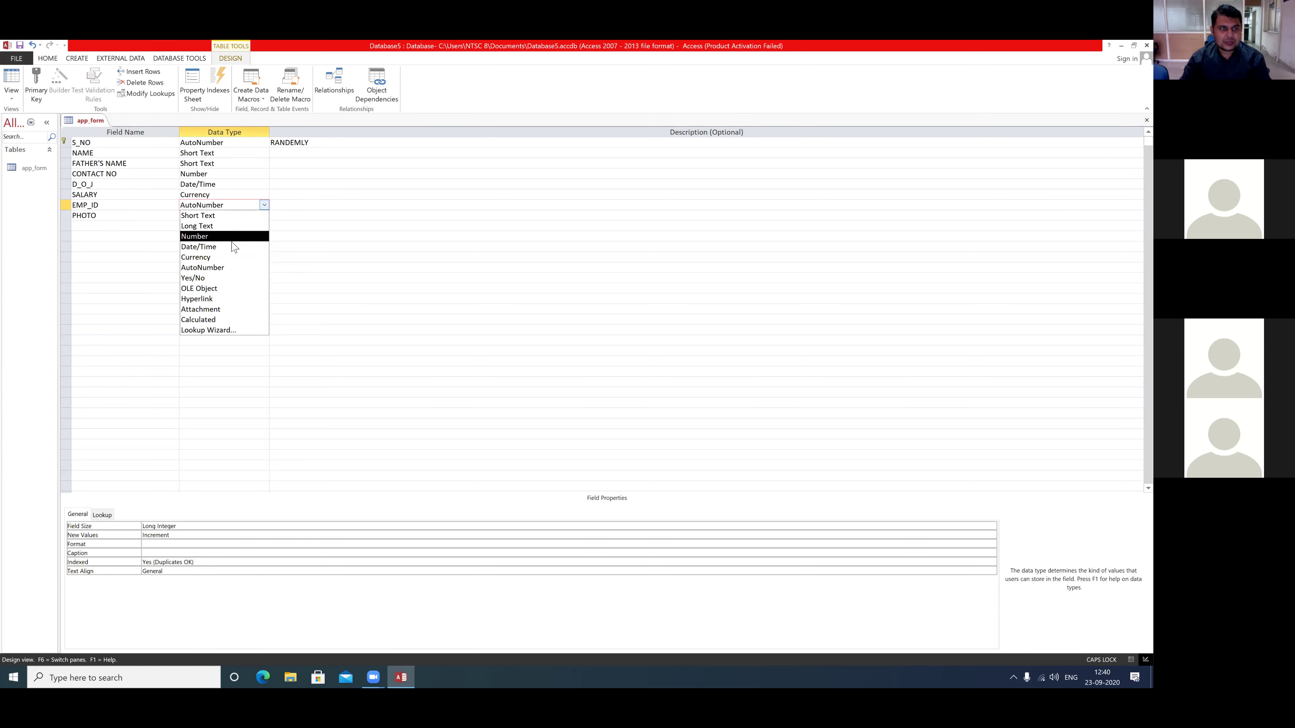
pyautogui.click(220, 238)
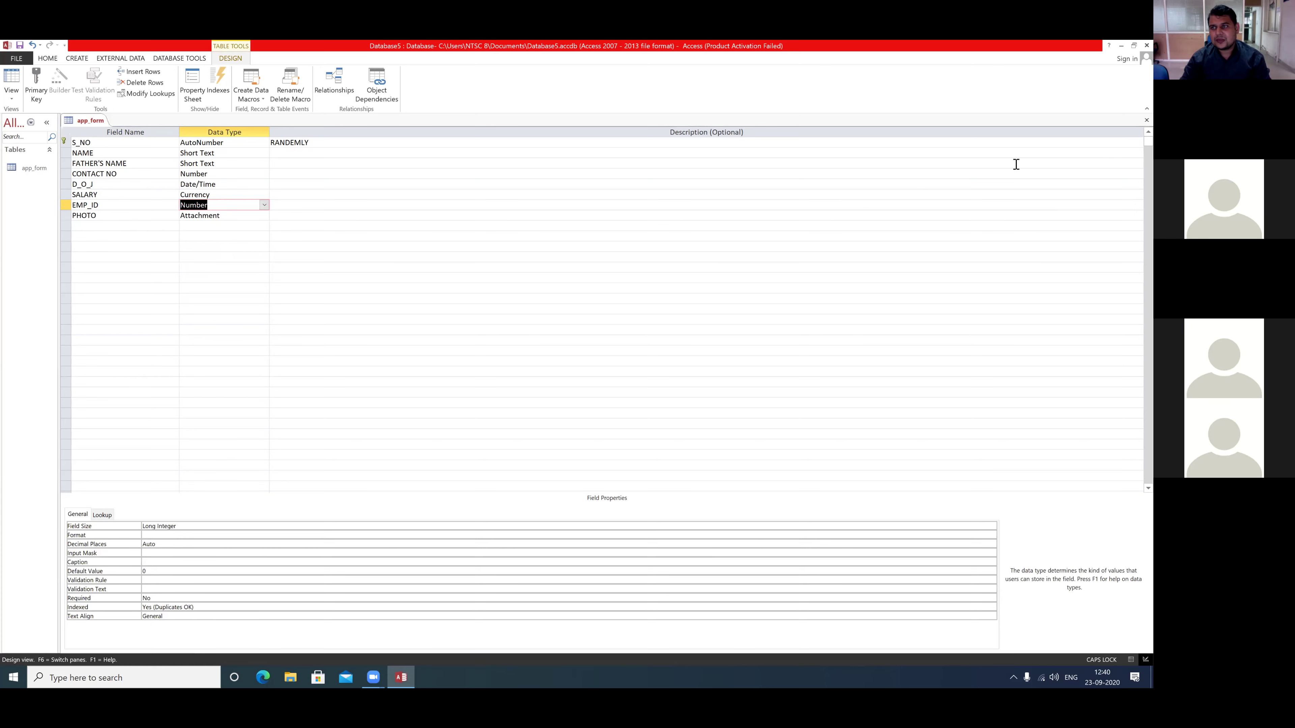
# Step: Close app_form with its design changes saved and reopen the table in Datasheet View
pyautogui.click(1147, 120)
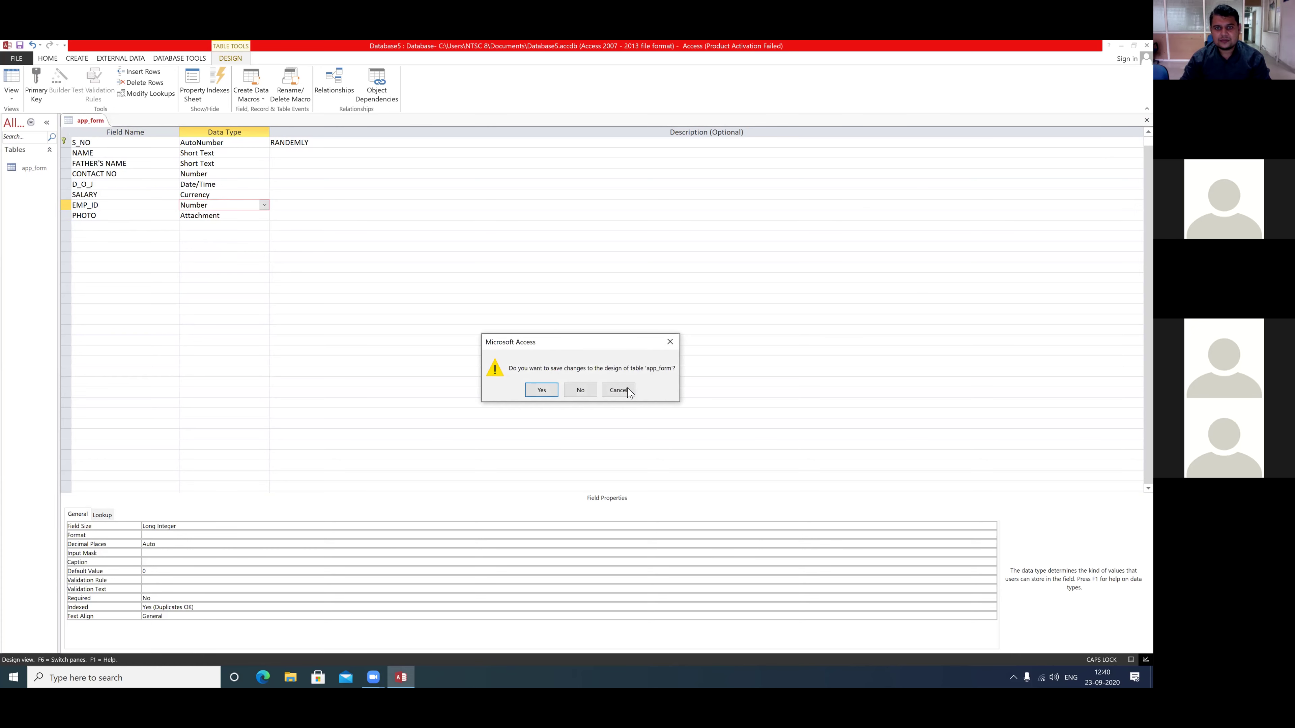
pyautogui.click(535, 391)
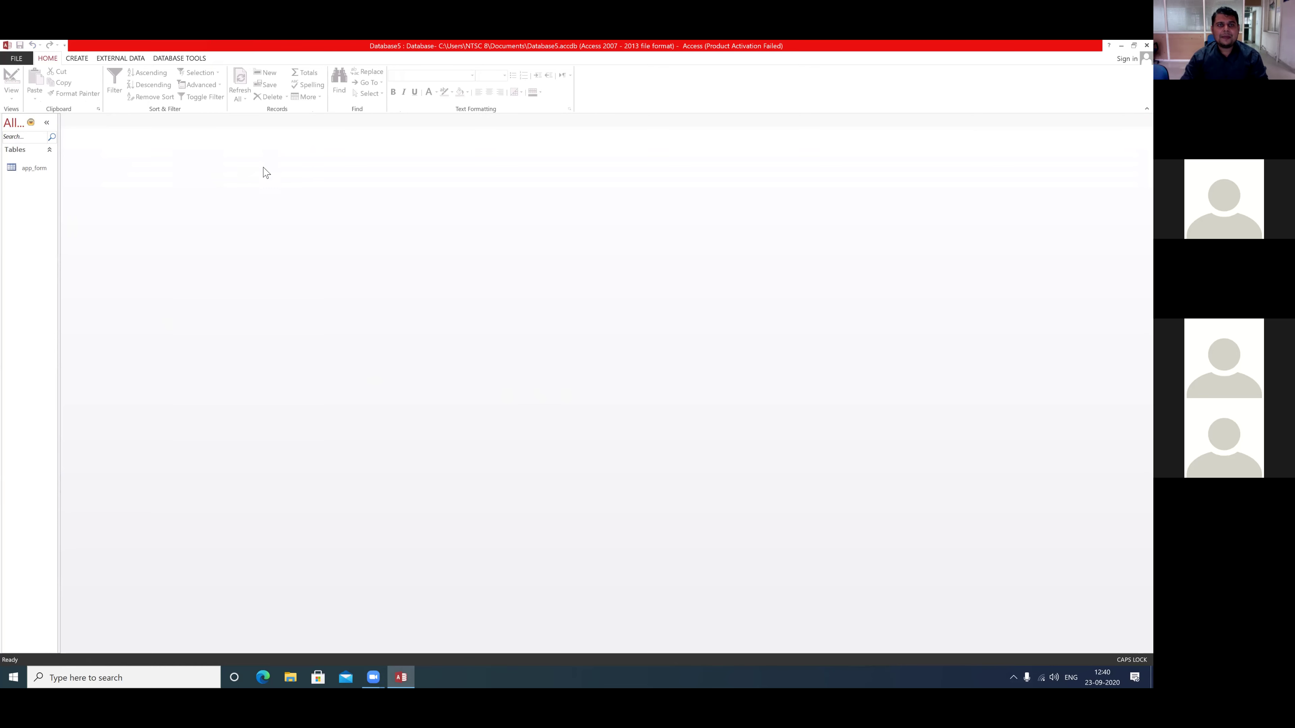
pyautogui.doubleClick(32, 173)
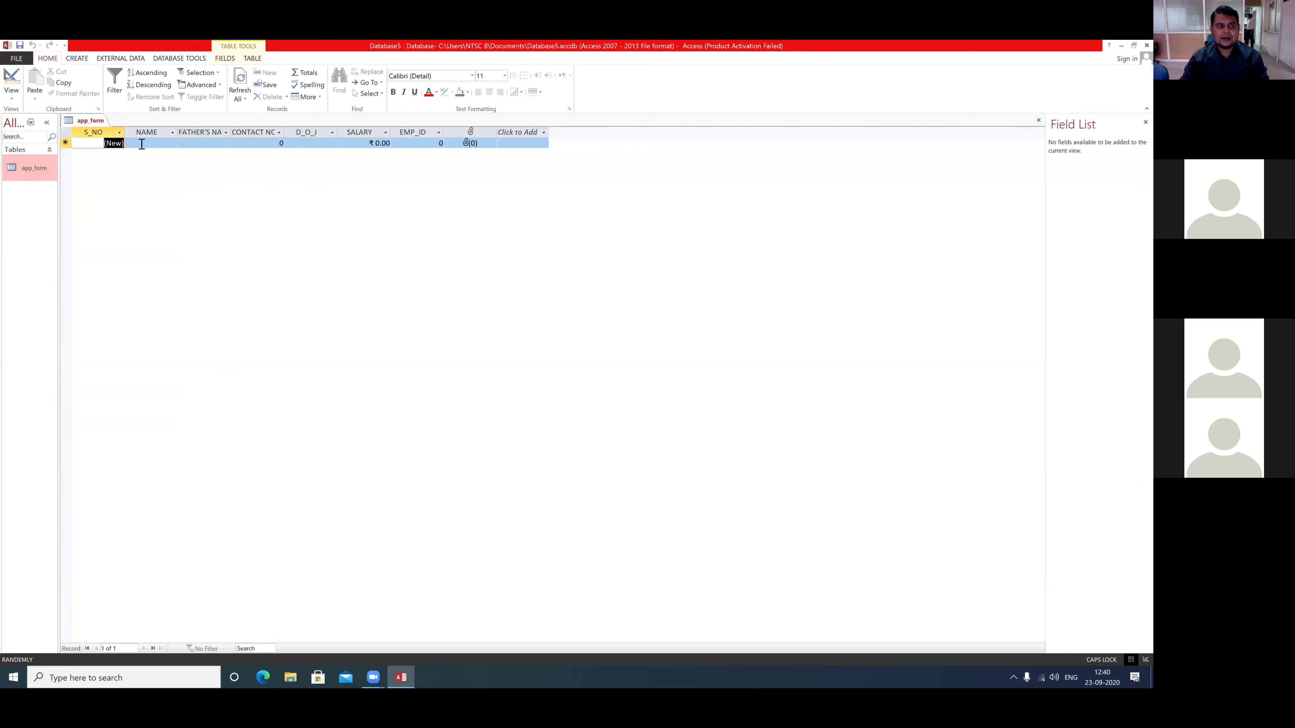
# Step: Enter the employee's name, father's name and contact number in the first record of app_form
pyautogui.click(141, 143)
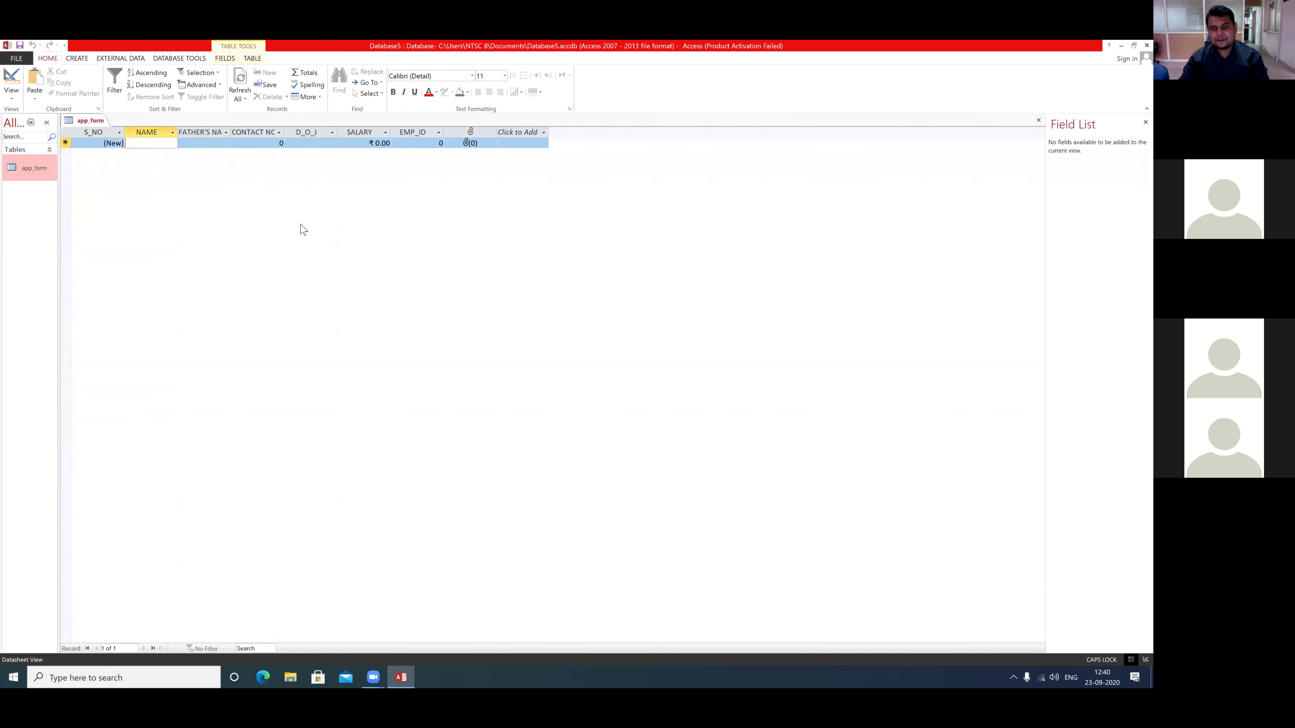
pyautogui.write('RANJAN')
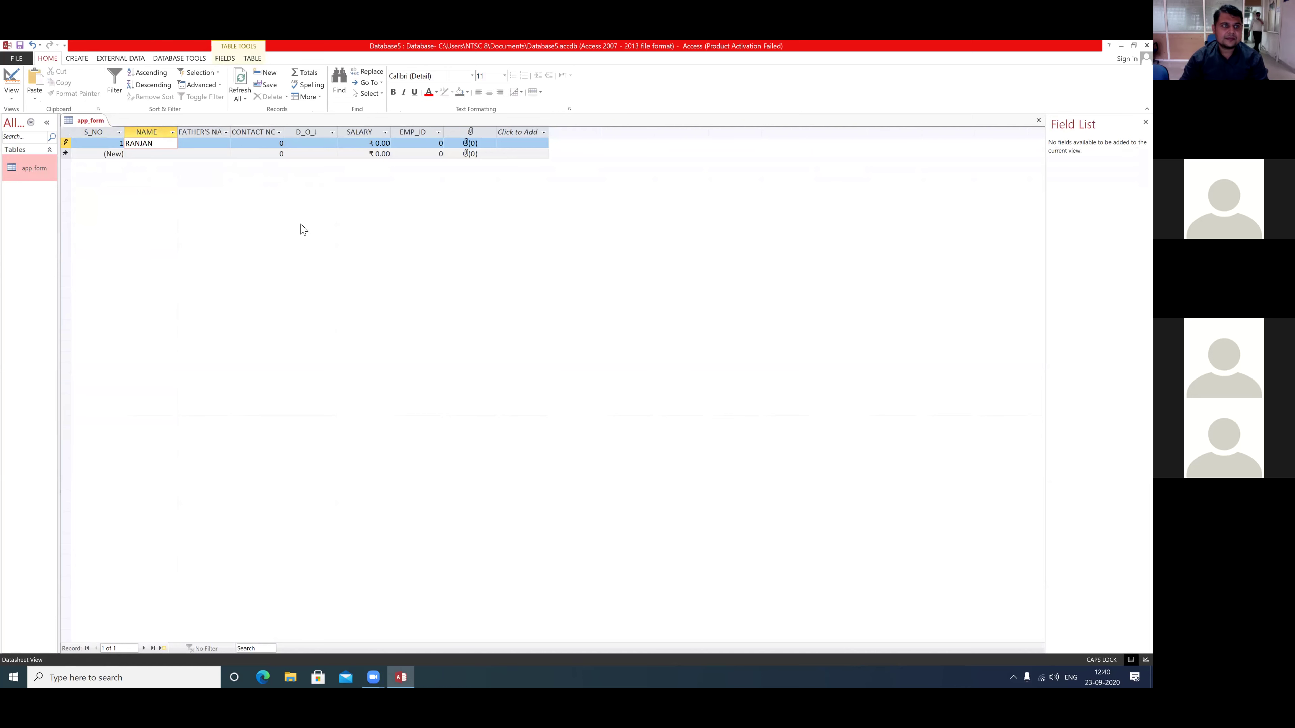
pyautogui.click(203, 144)
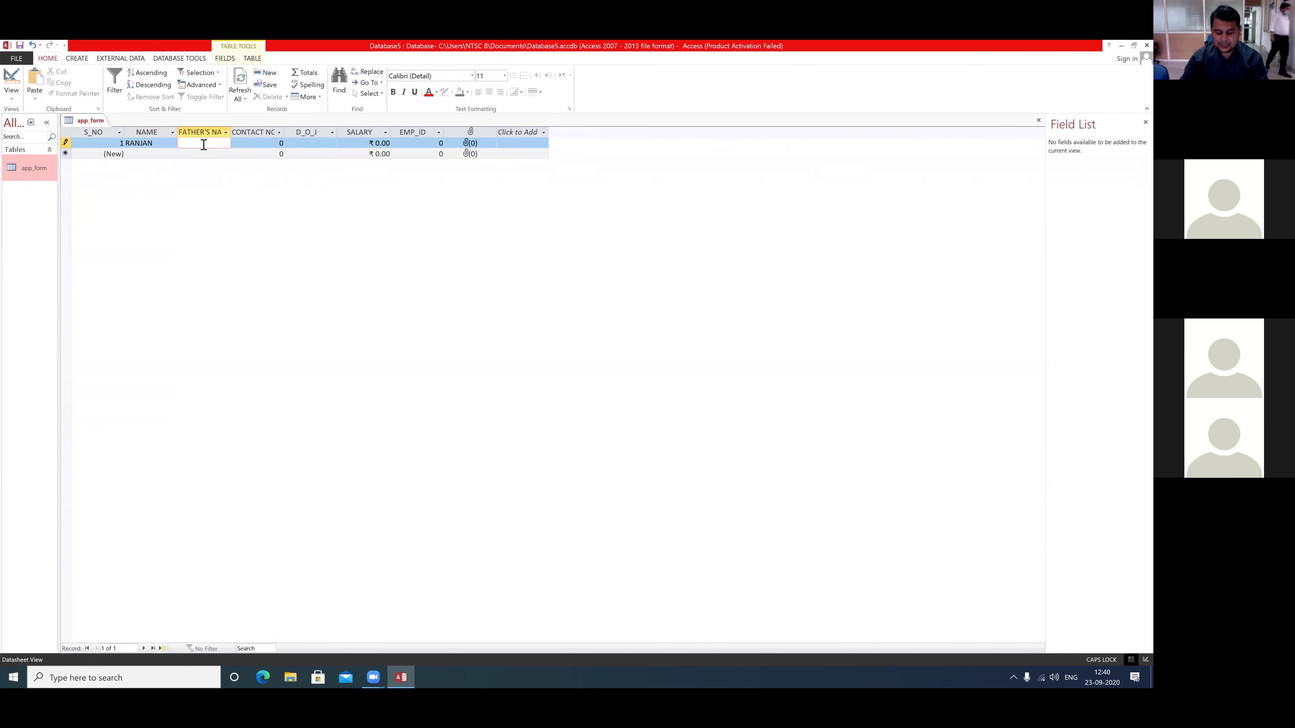
pyautogui.write('RAHU')
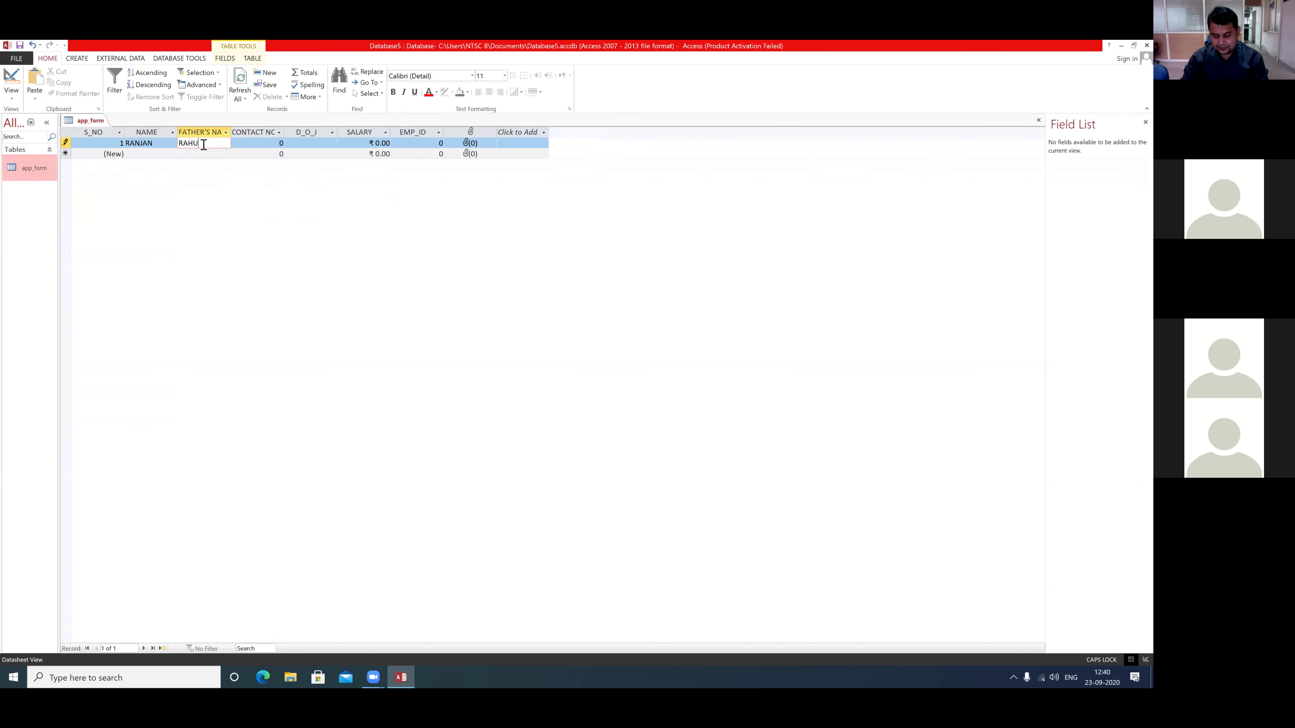
pyautogui.write('L')
pyautogui.click(247, 144)
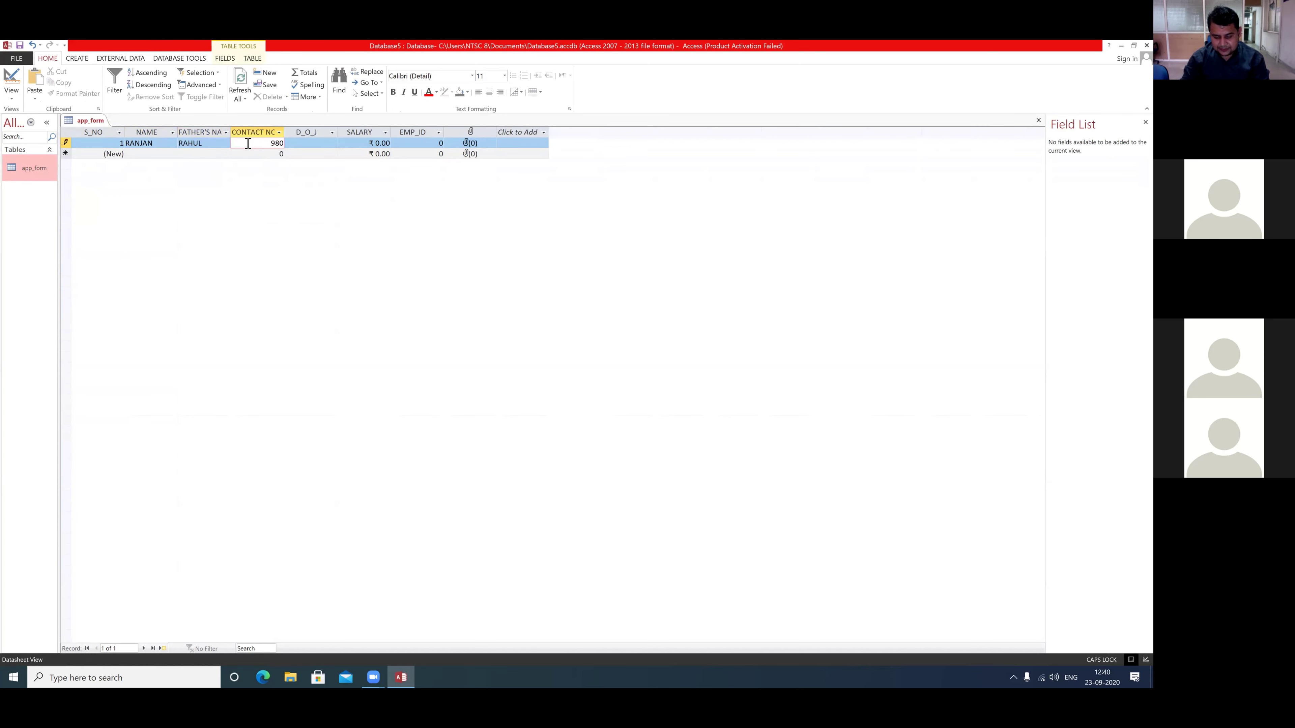
pyautogui.write('98112345')
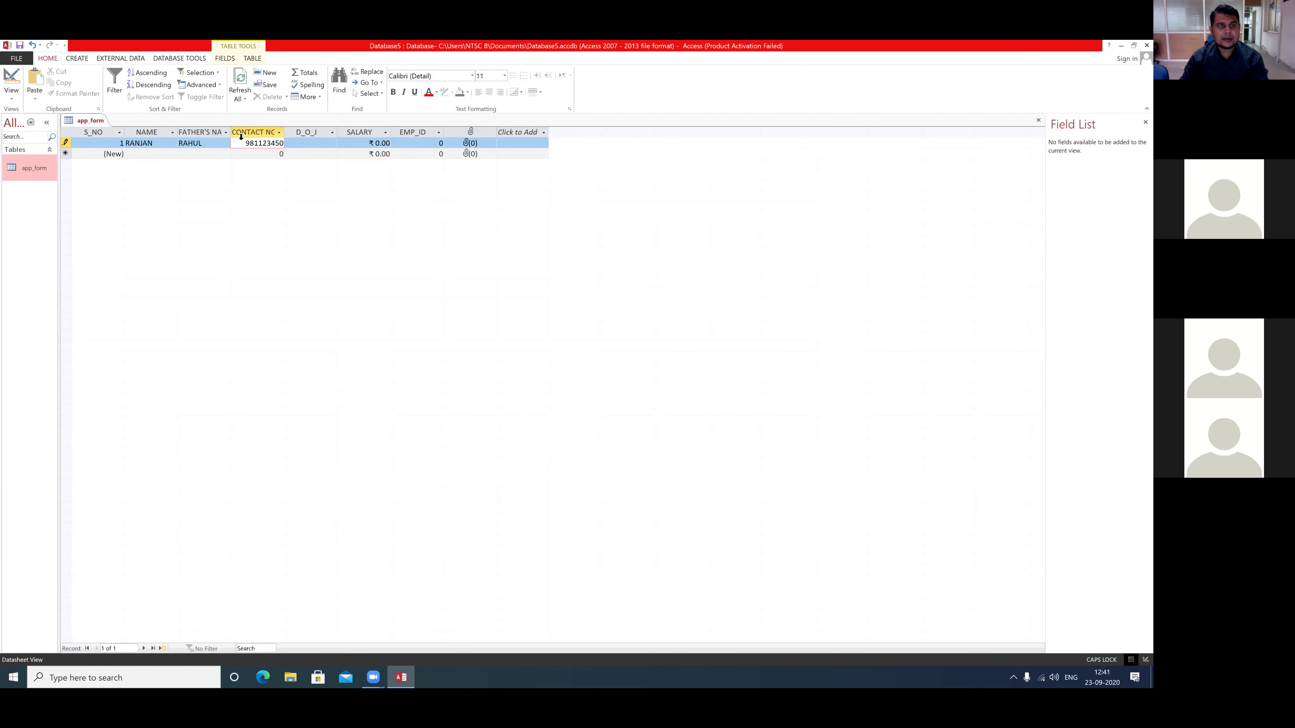
# Step: Set the first record's D_O_J to 12 February 2020 using the date picker
pyautogui.click(311, 146)
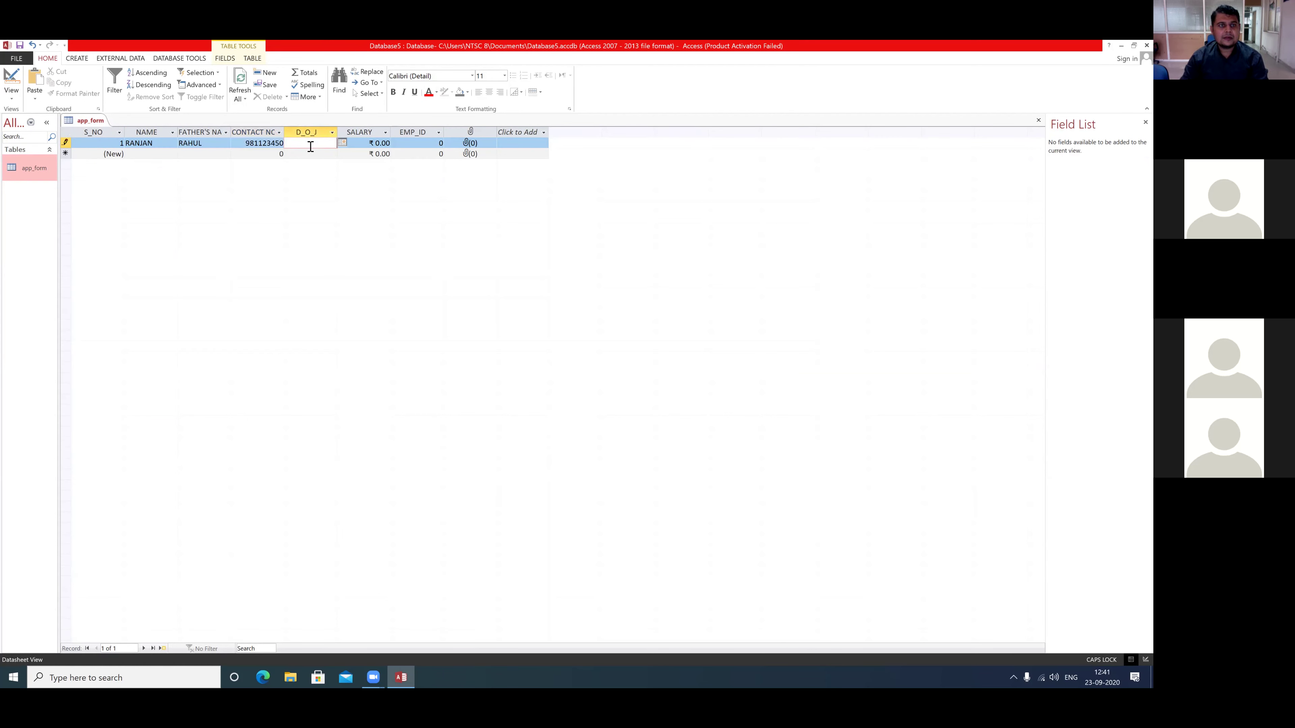
pyautogui.click(341, 142)
pyautogui.click(260, 152)
pyautogui.click(261, 152)
pyautogui.click(261, 152)
pyautogui.click(261, 153)
pyautogui.click(260, 152)
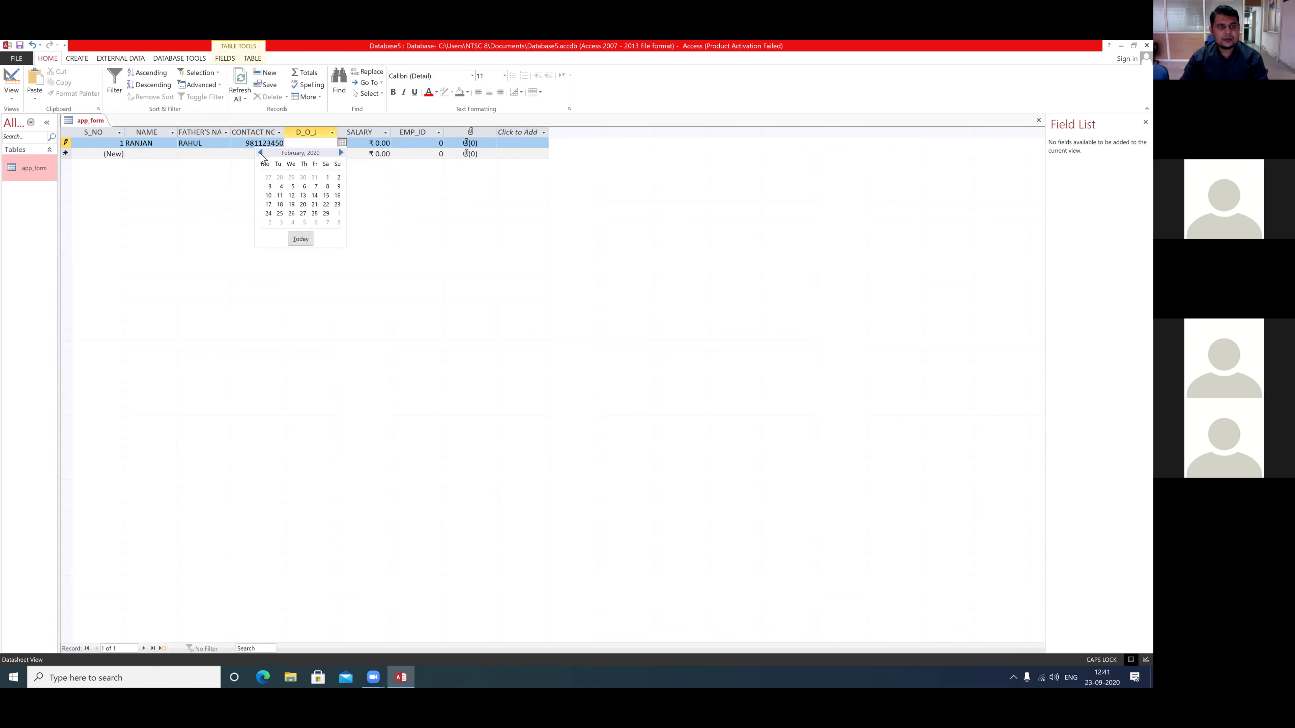
pyautogui.click(292, 196)
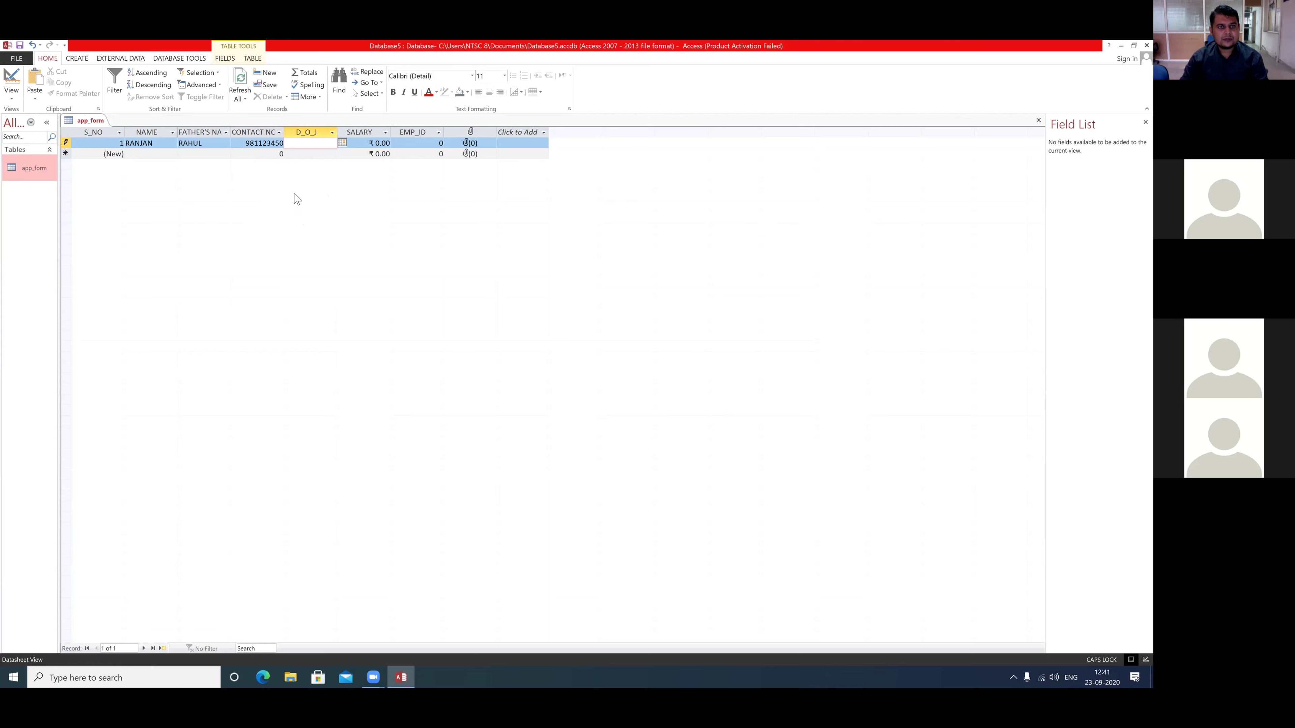
# Step: Replace the default SALARY value in the first record with 23000
pyautogui.click(389, 143)
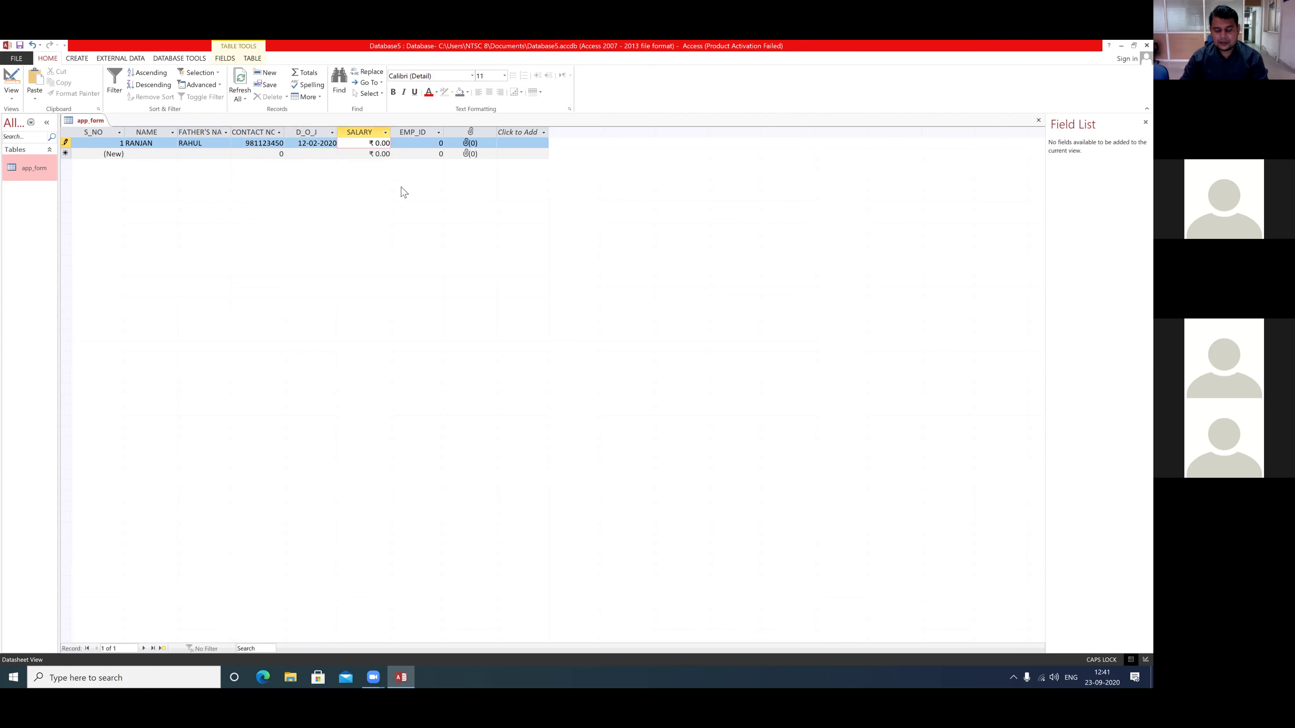
pyautogui.press('BackSpace')
pyautogui.press('BackSpace')
pyautogui.press('BackSpace')
pyautogui.press('BackSpace')
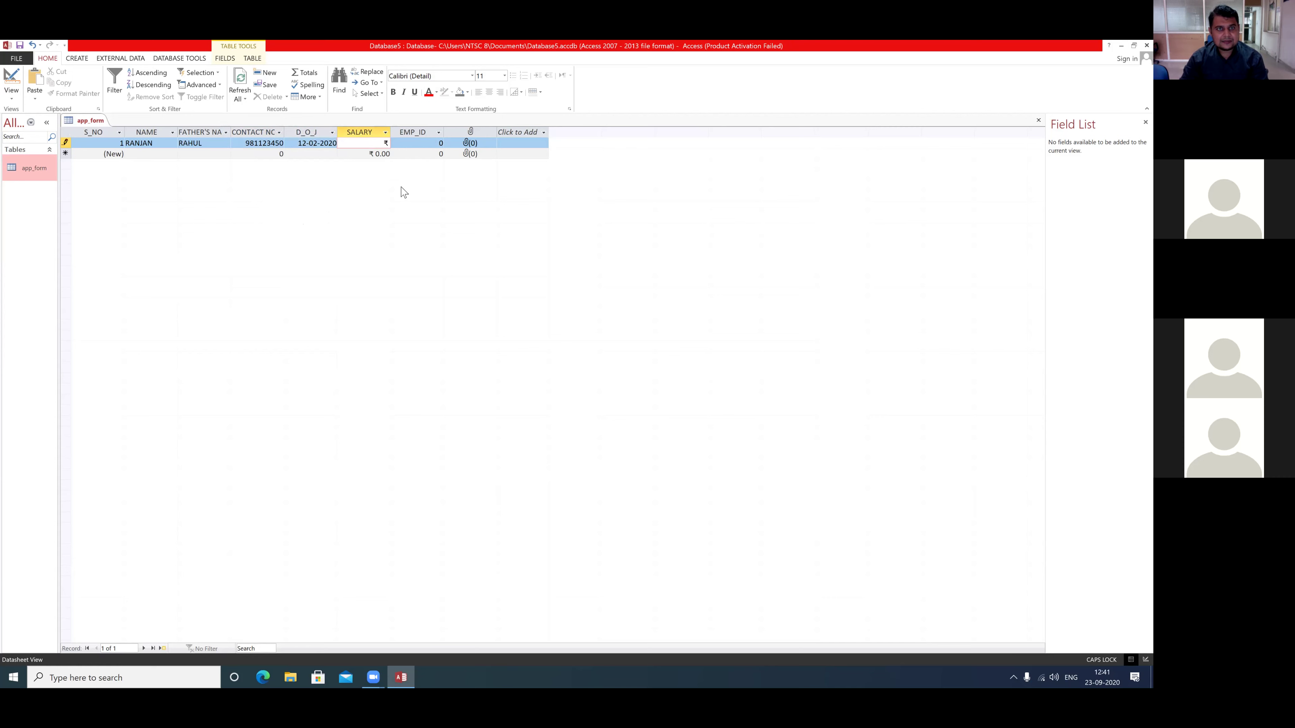
pyautogui.write('23000')
pyautogui.click(414, 143)
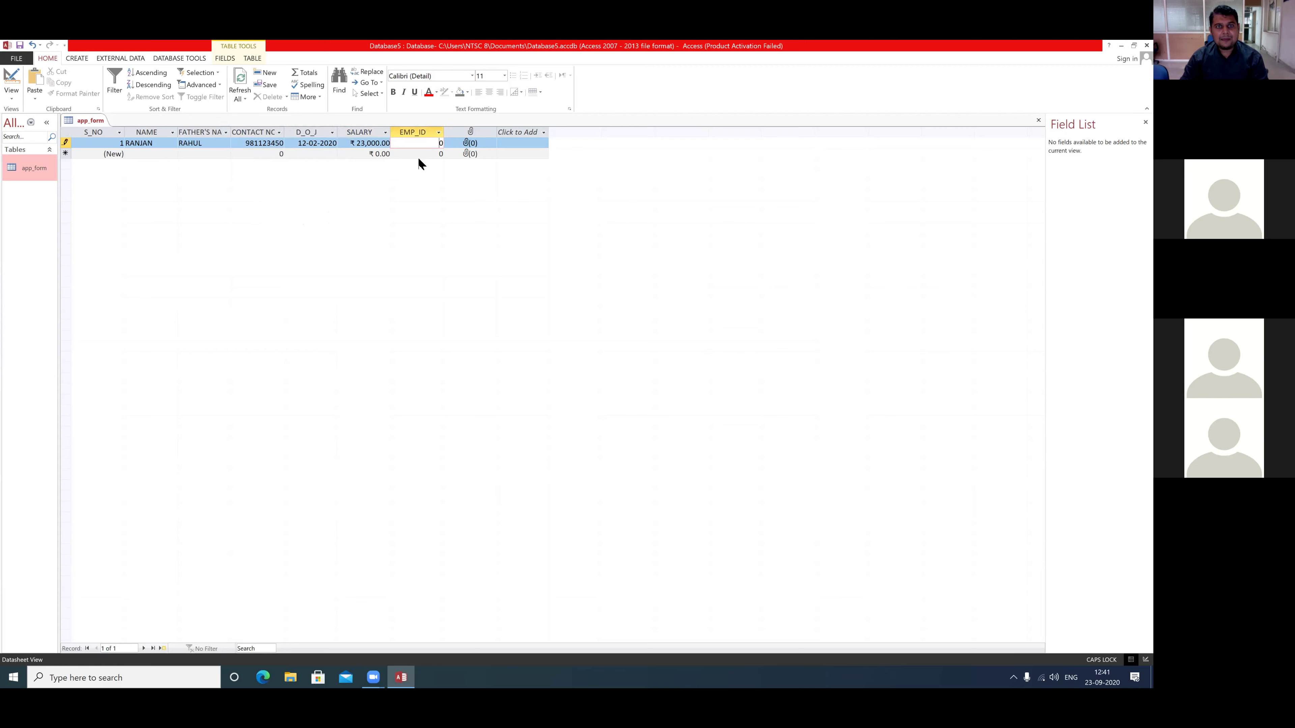
# Step: Set the first record's EMP_ID to 1
pyautogui.write('1')
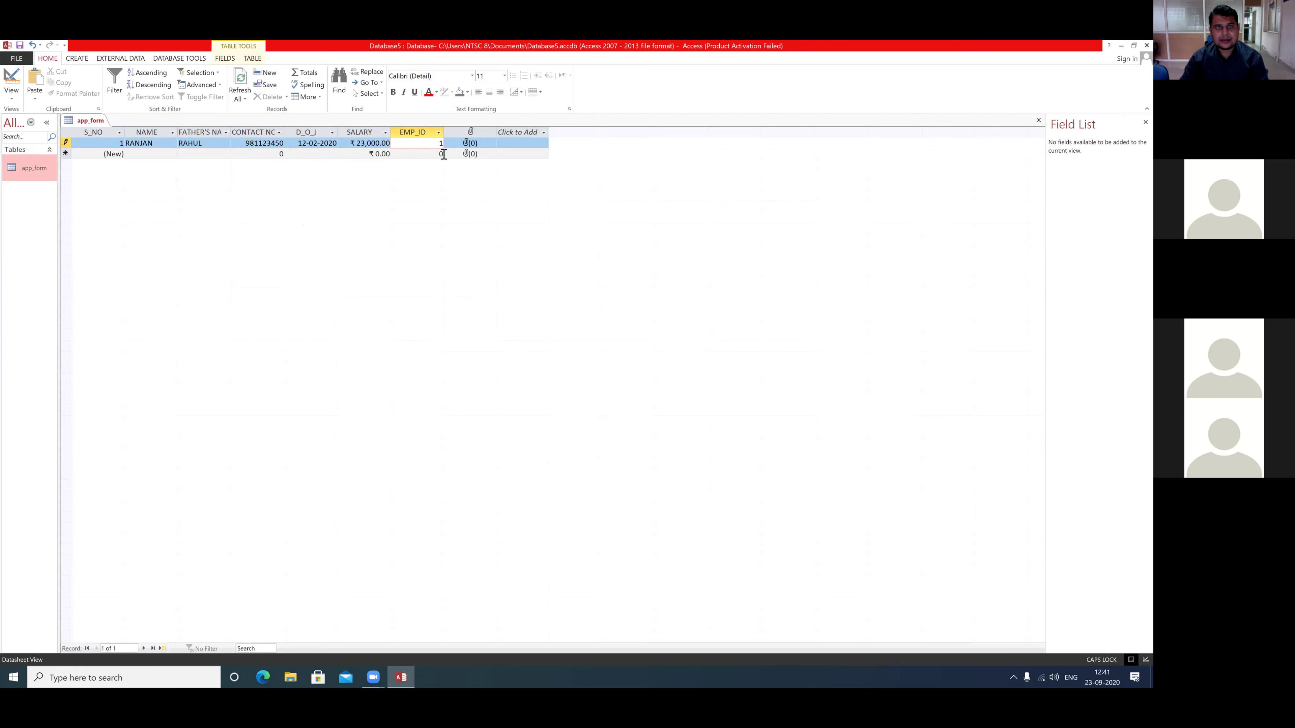
pyautogui.click(467, 142)
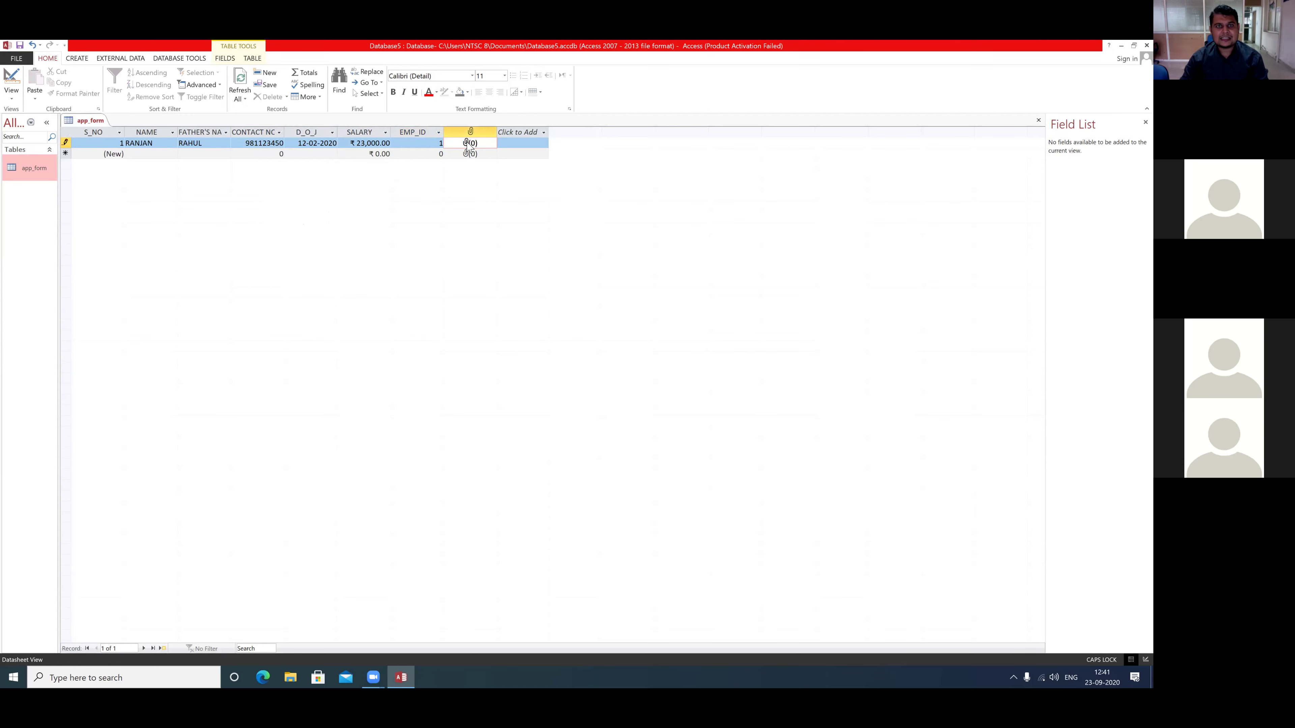
pyautogui.doubleClick(467, 143)
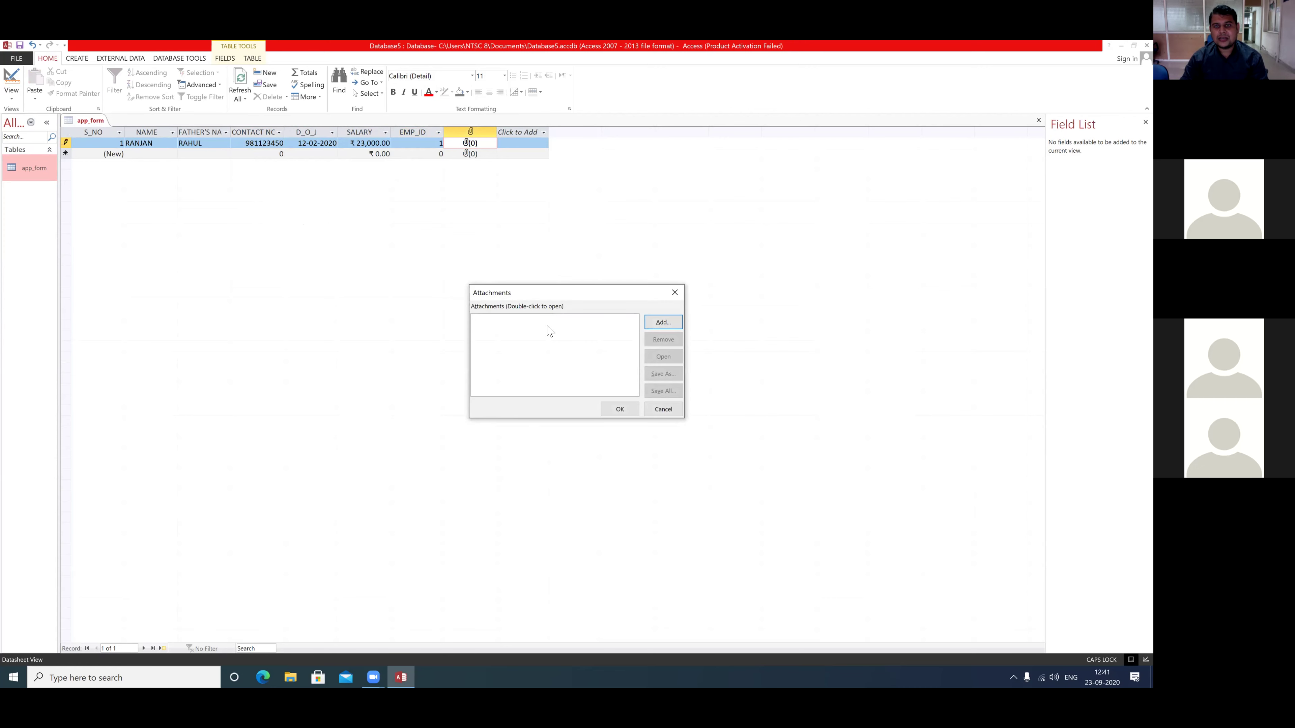
pyautogui.click(663, 321)
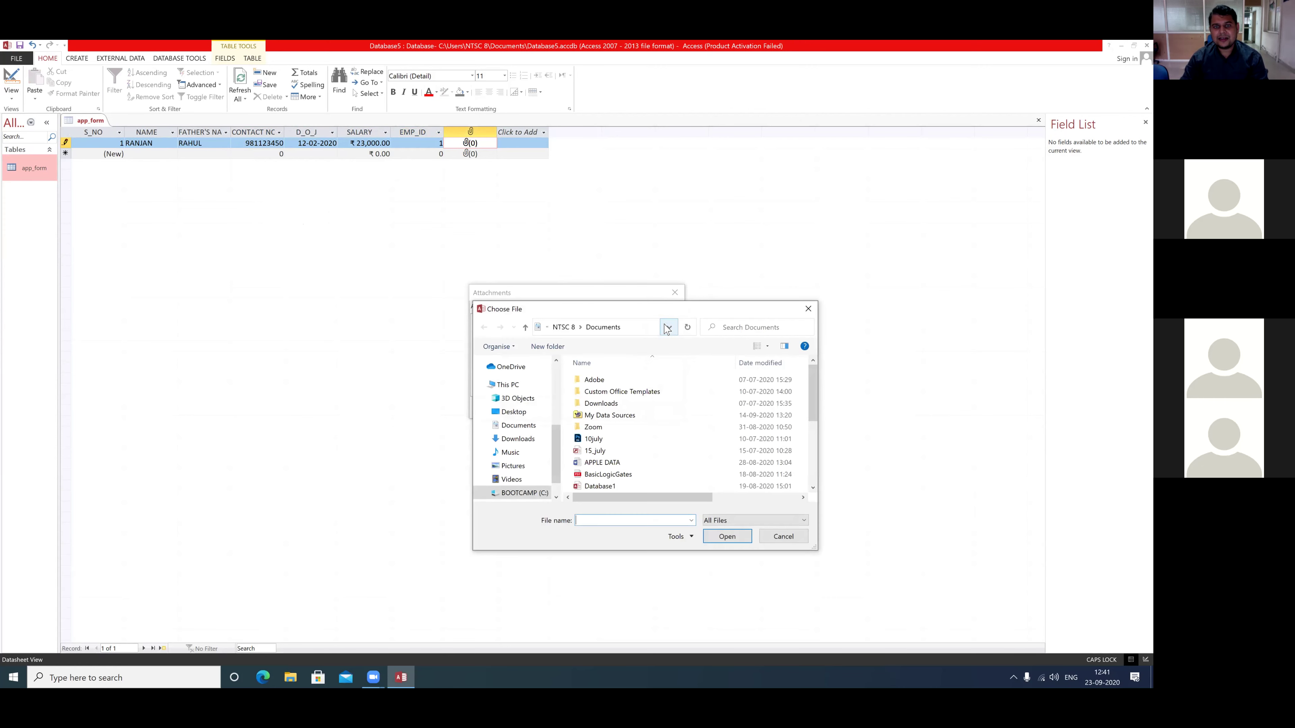
pyautogui.scroll(-4, 579, 462)
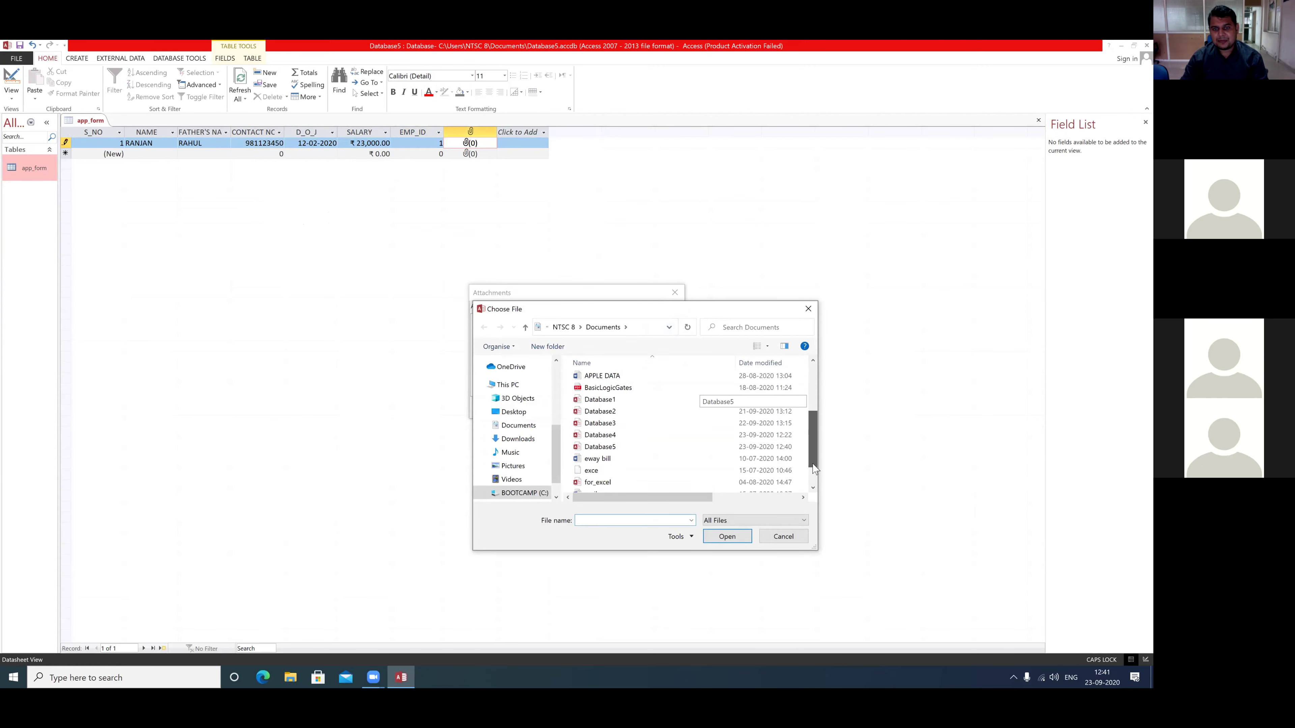
pyautogui.scroll(4, 813, 469)
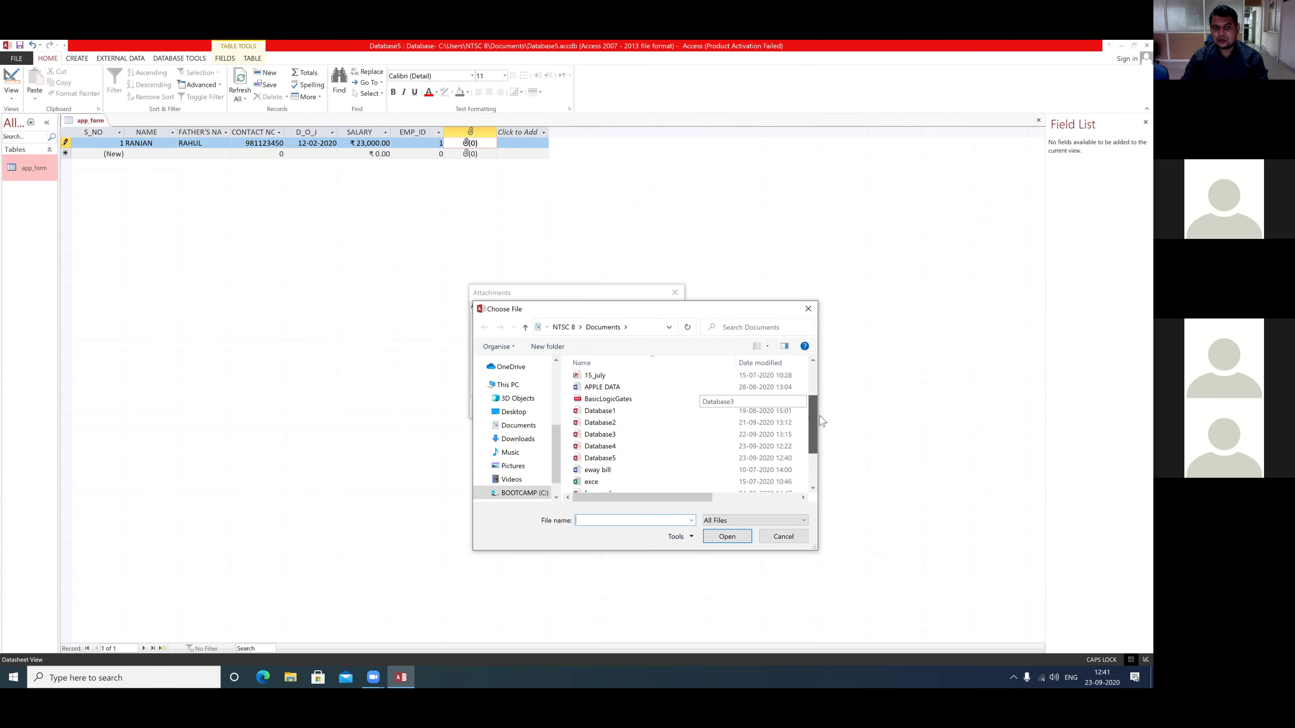
pyautogui.click(784, 537)
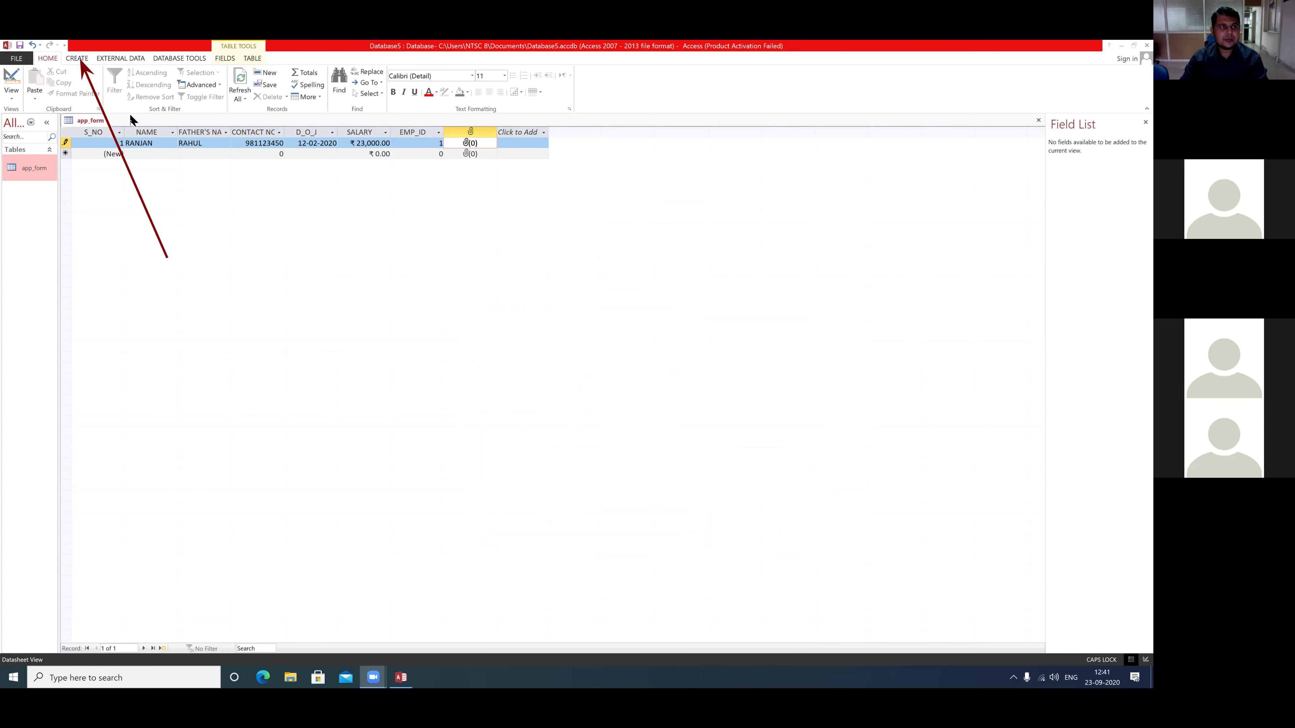
# Step: Create a form based on the app_form table
pyautogui.click(70, 60)
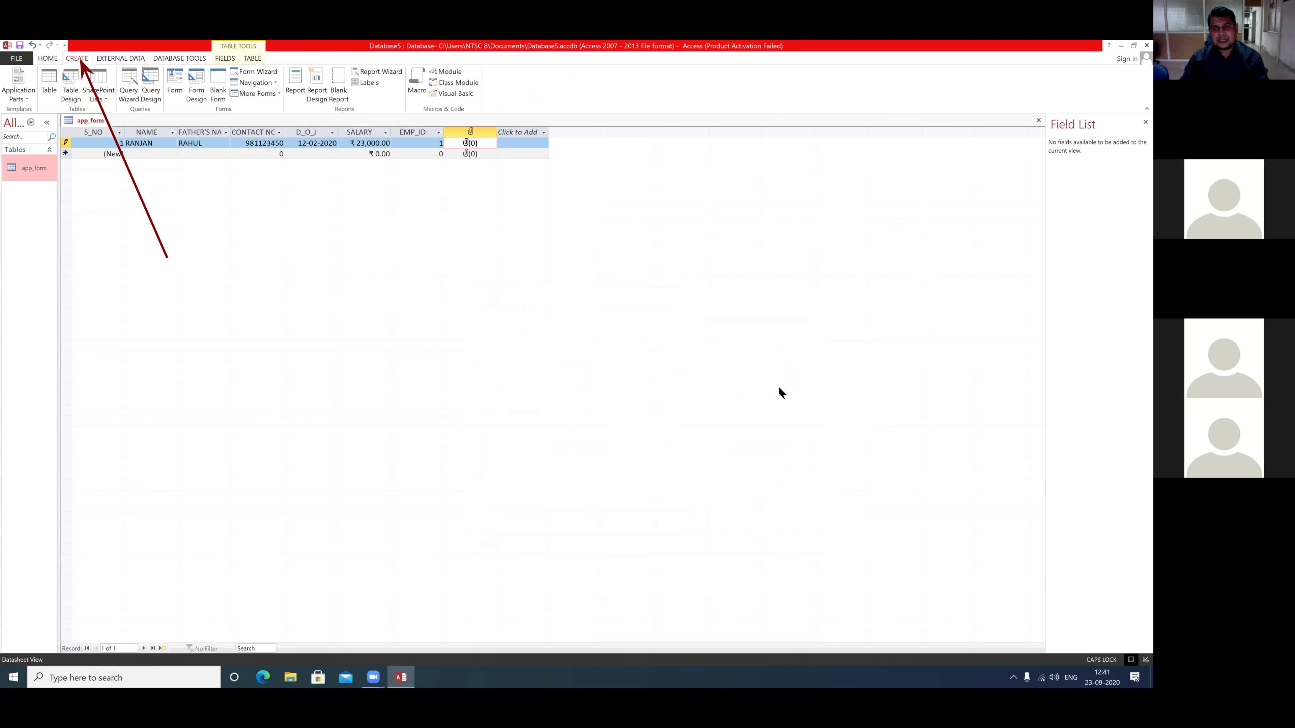
pyautogui.moveTo(206, 215); pyautogui.dragTo(173, 104)
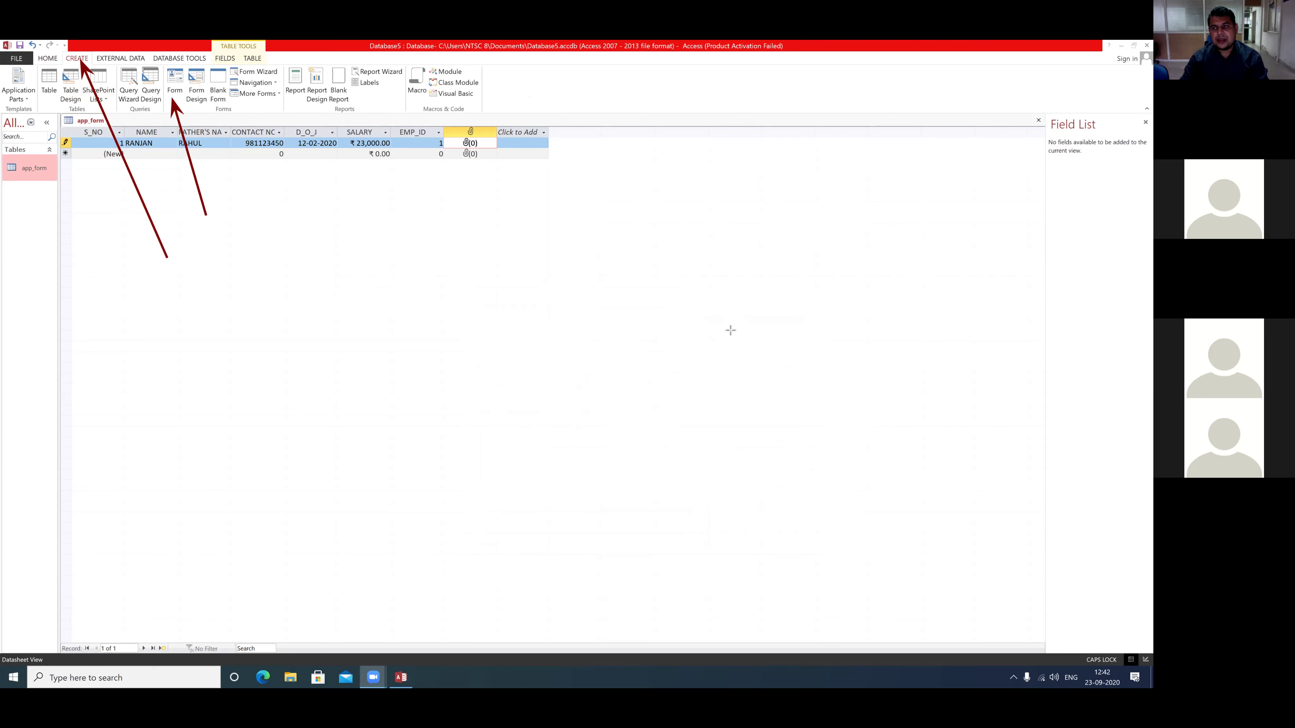
pyautogui.press('Escape')
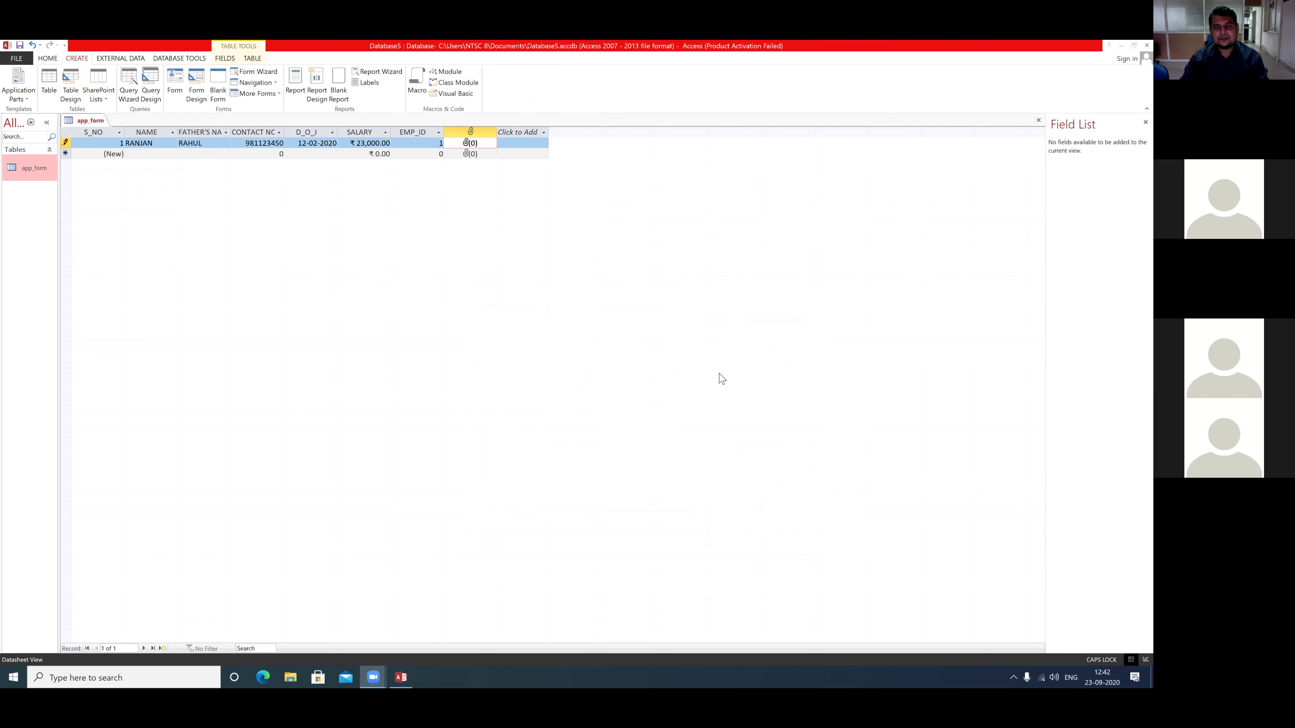
pyautogui.click(176, 83)
pyautogui.click(176, 83)
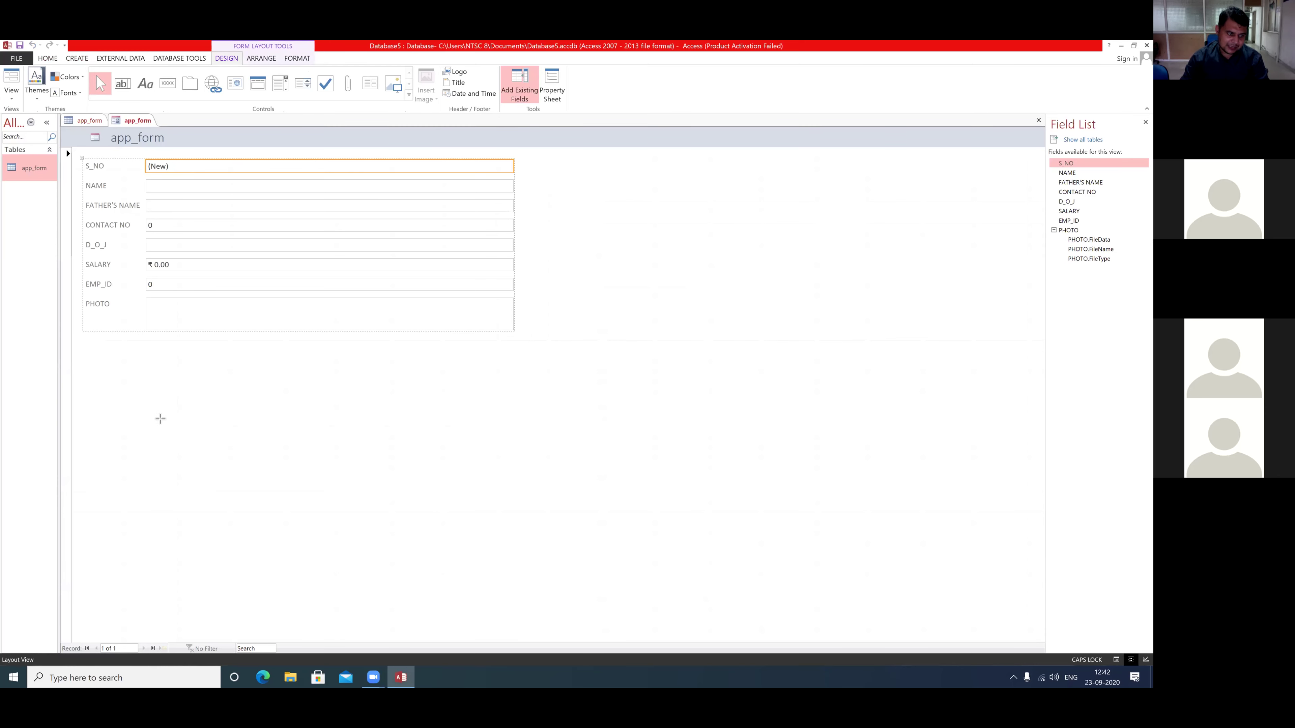
pyautogui.moveTo(160, 418); pyautogui.dragTo(89, 635)
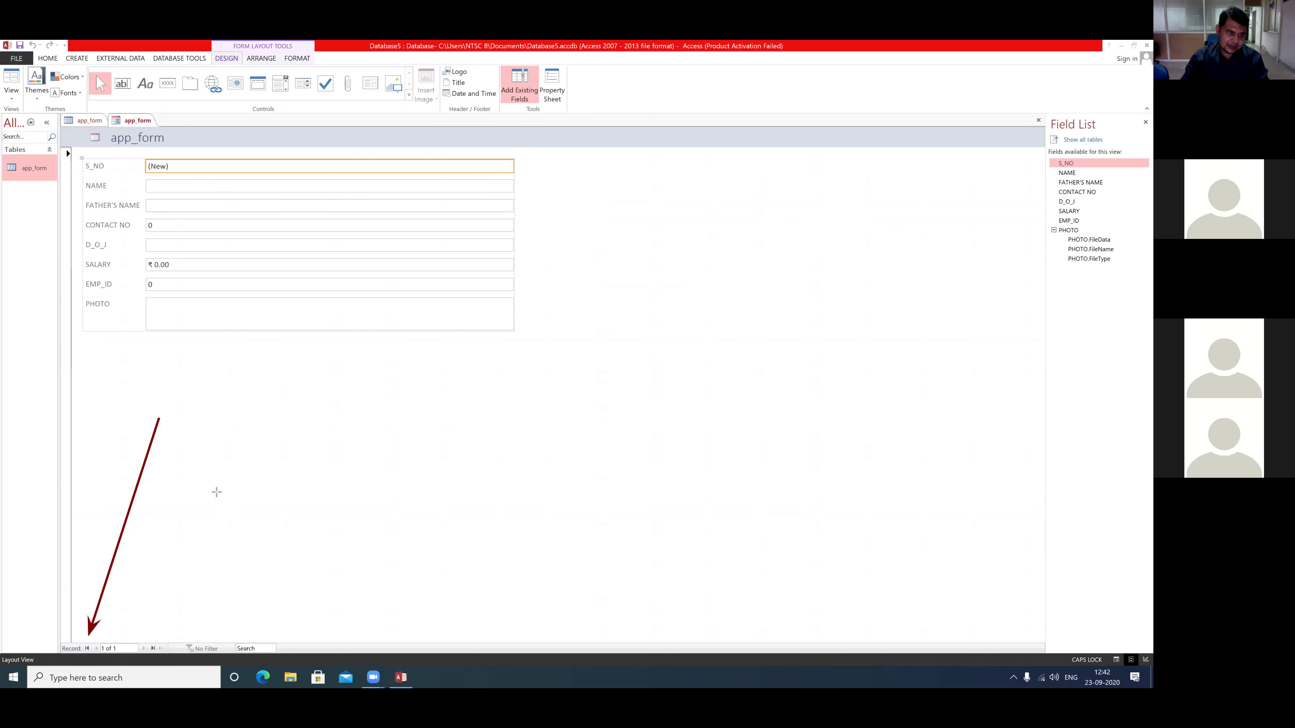
pyautogui.moveTo(210, 451); pyautogui.dragTo(154, 641)
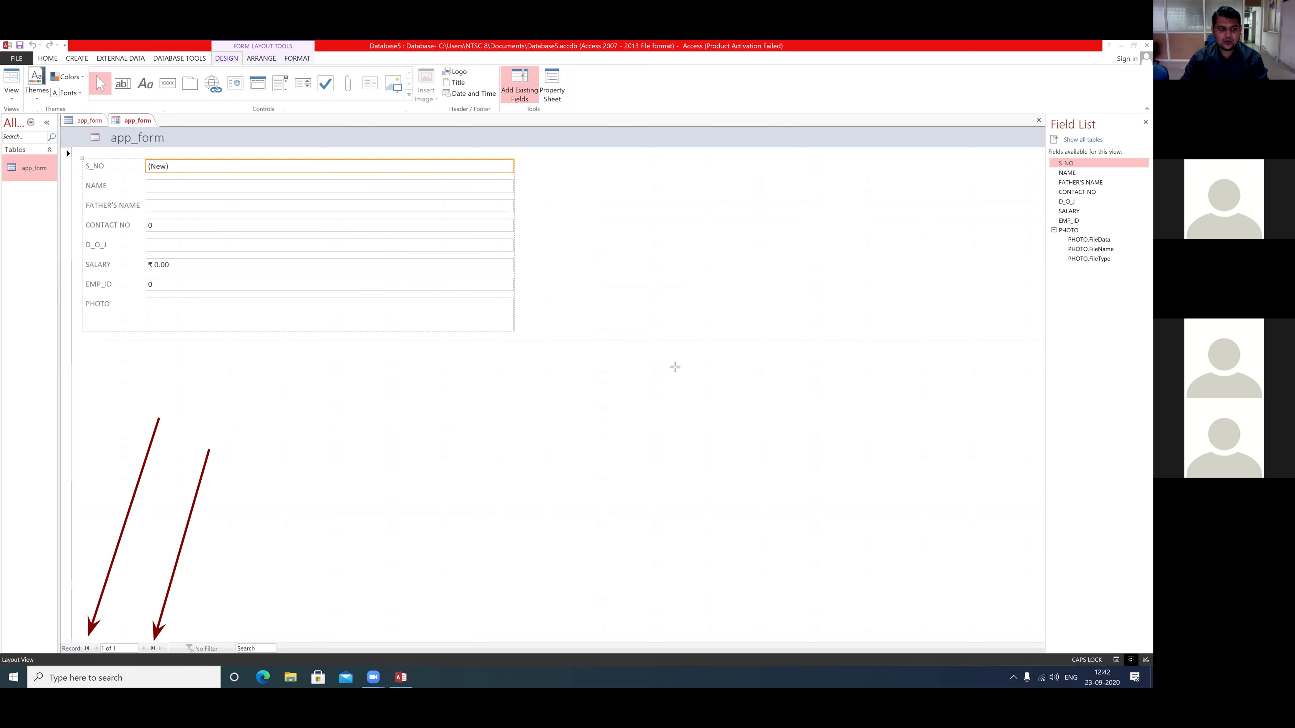
pyautogui.click(153, 649)
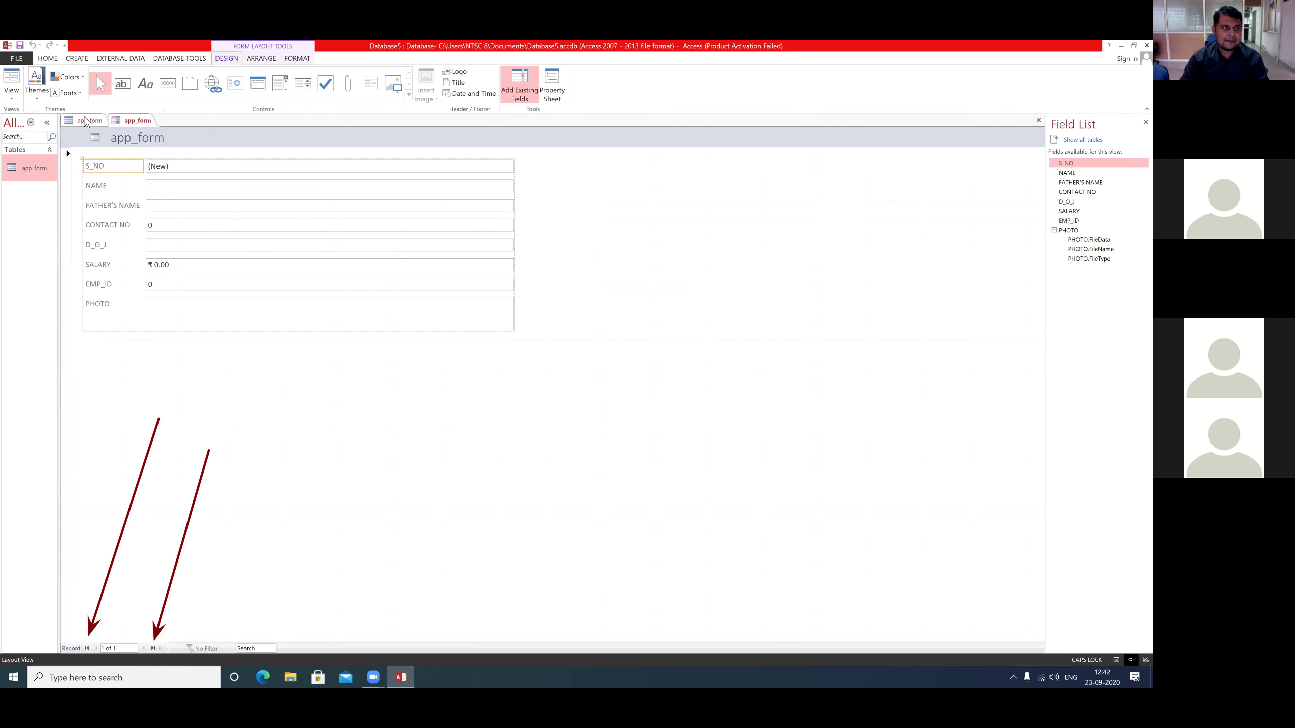
# Step: Commit the first record in the app_form table by moving to the new row, and return to the form
pyautogui.click(85, 122)
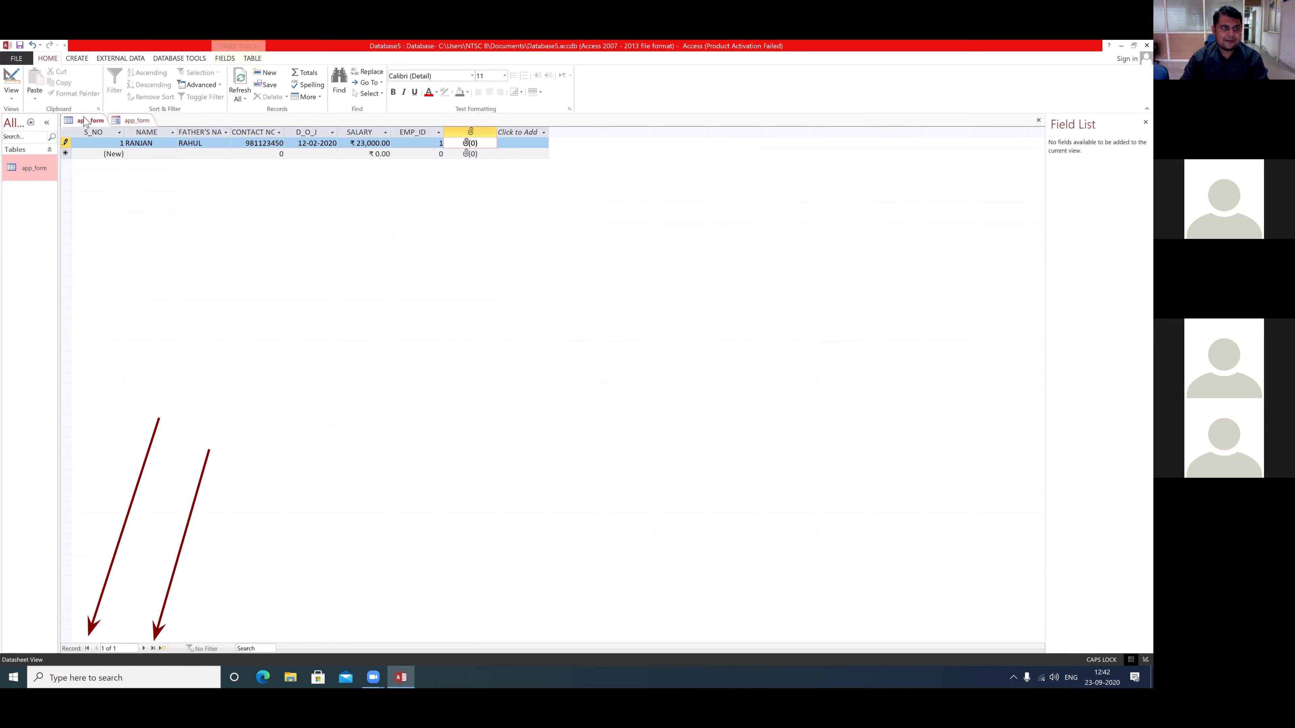
pyautogui.click(505, 154)
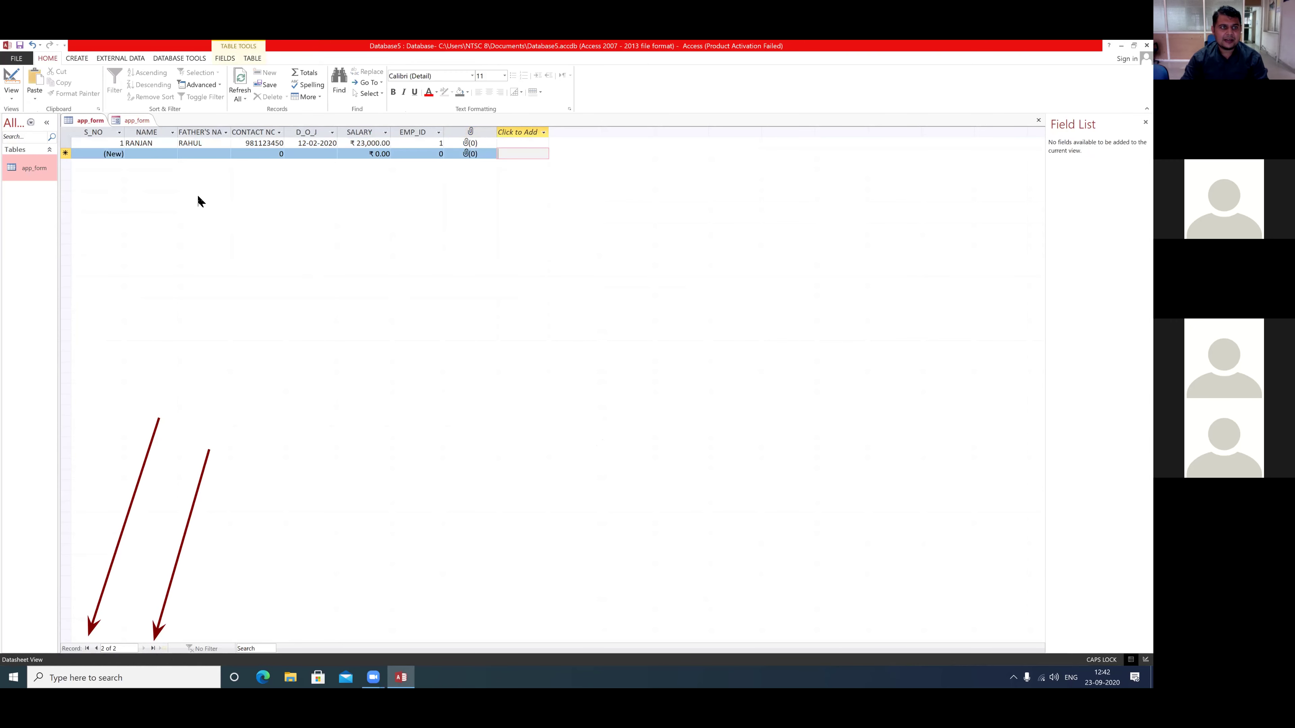
pyautogui.click(133, 122)
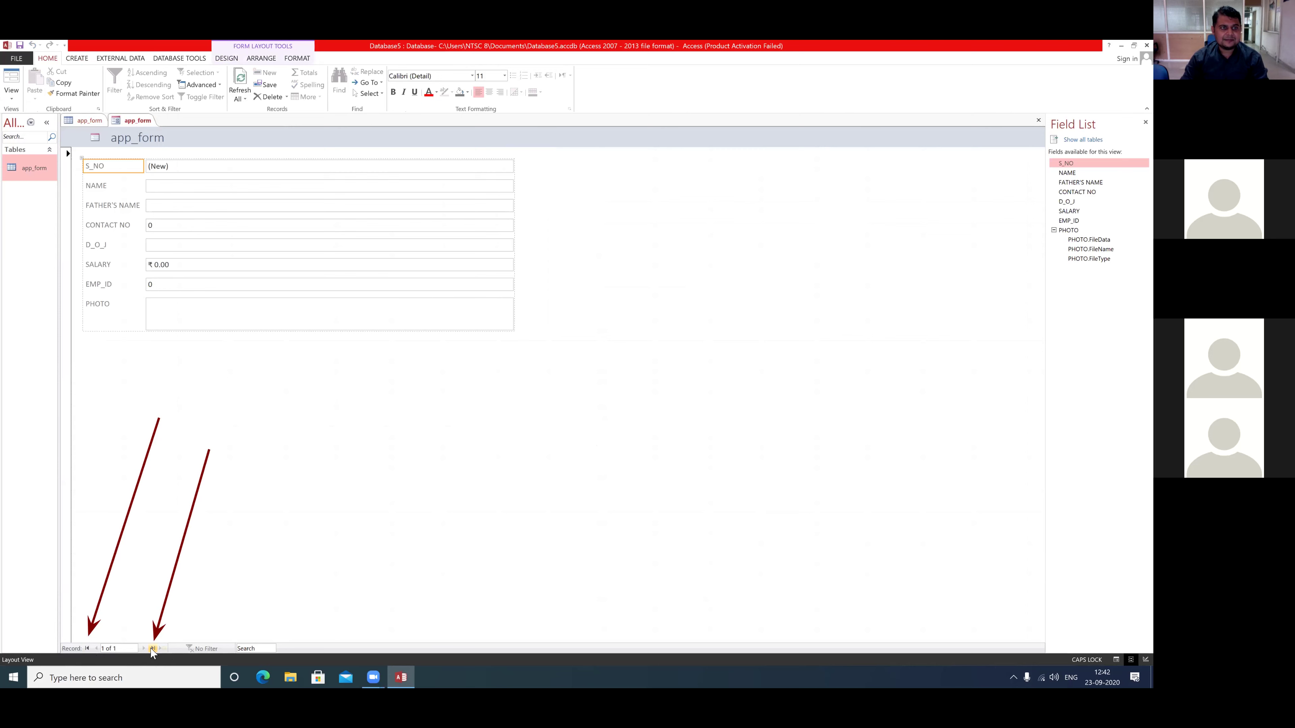
# Step: Try to place the cursor in the form's NAME field for data entry in Layout View
pyautogui.click(168, 186)
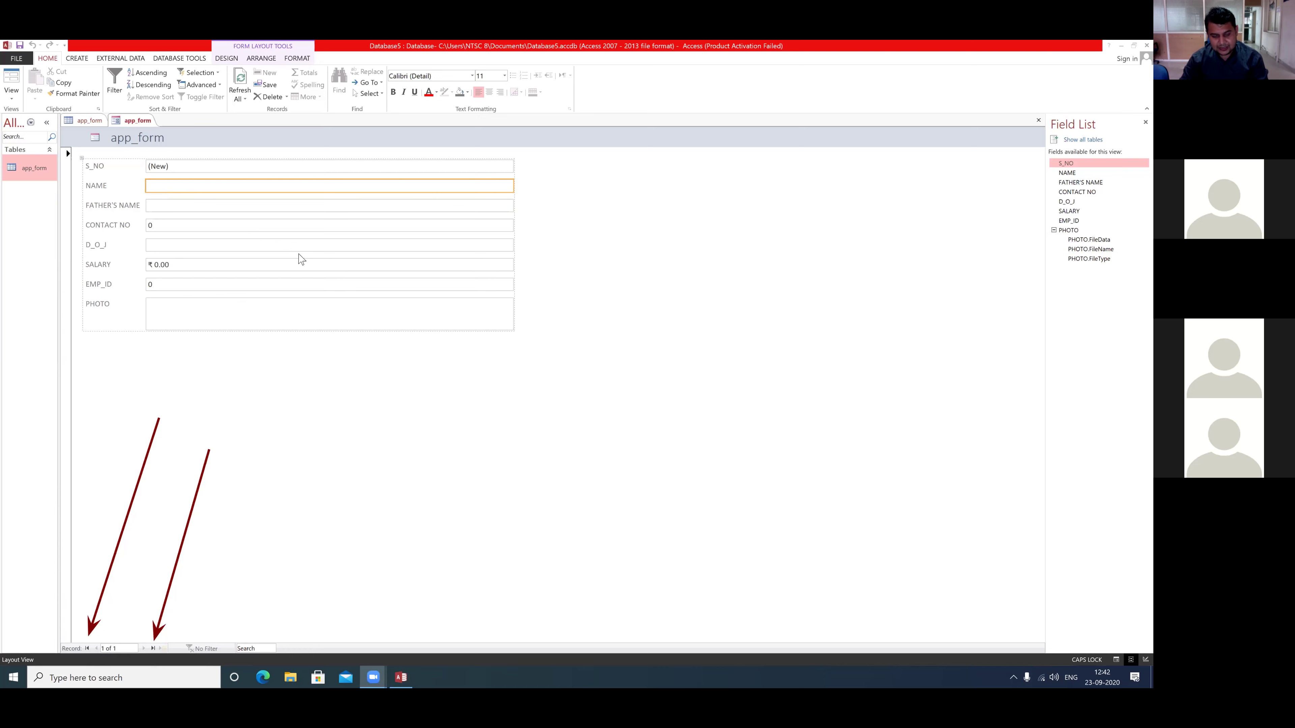
pyautogui.click(175, 185)
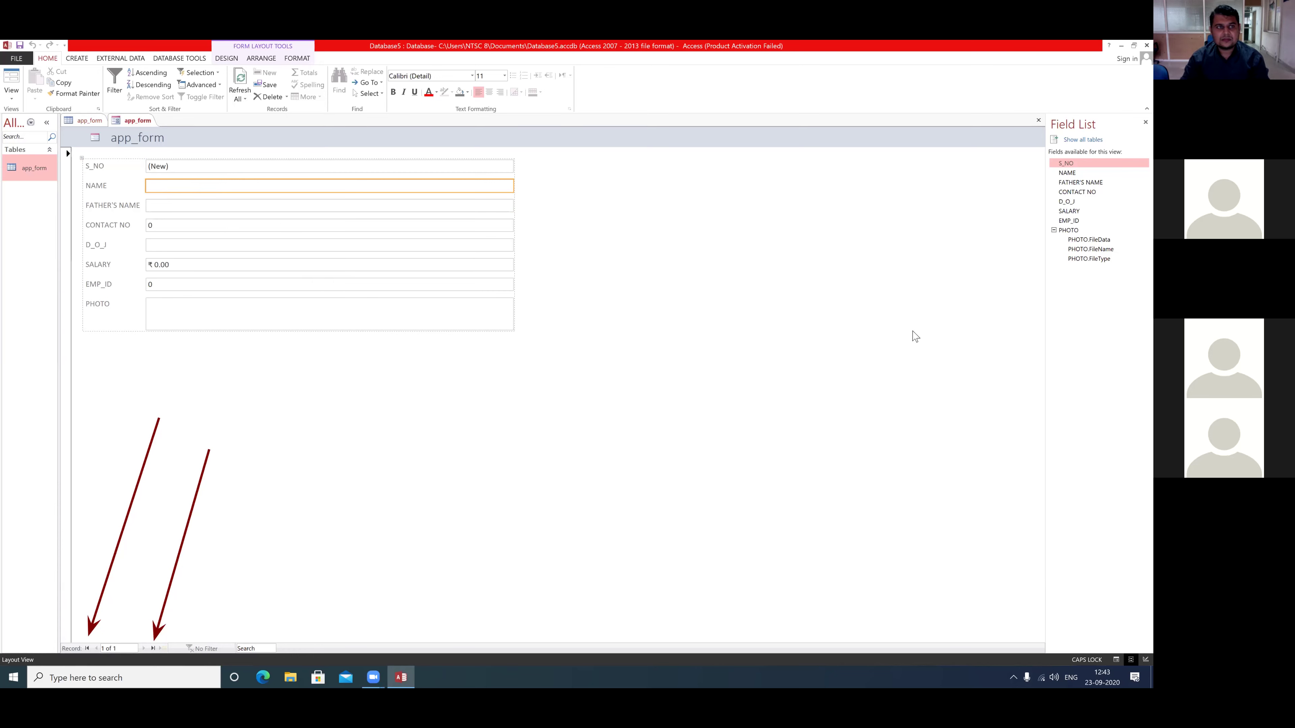
pyautogui.rightClick(137, 121)
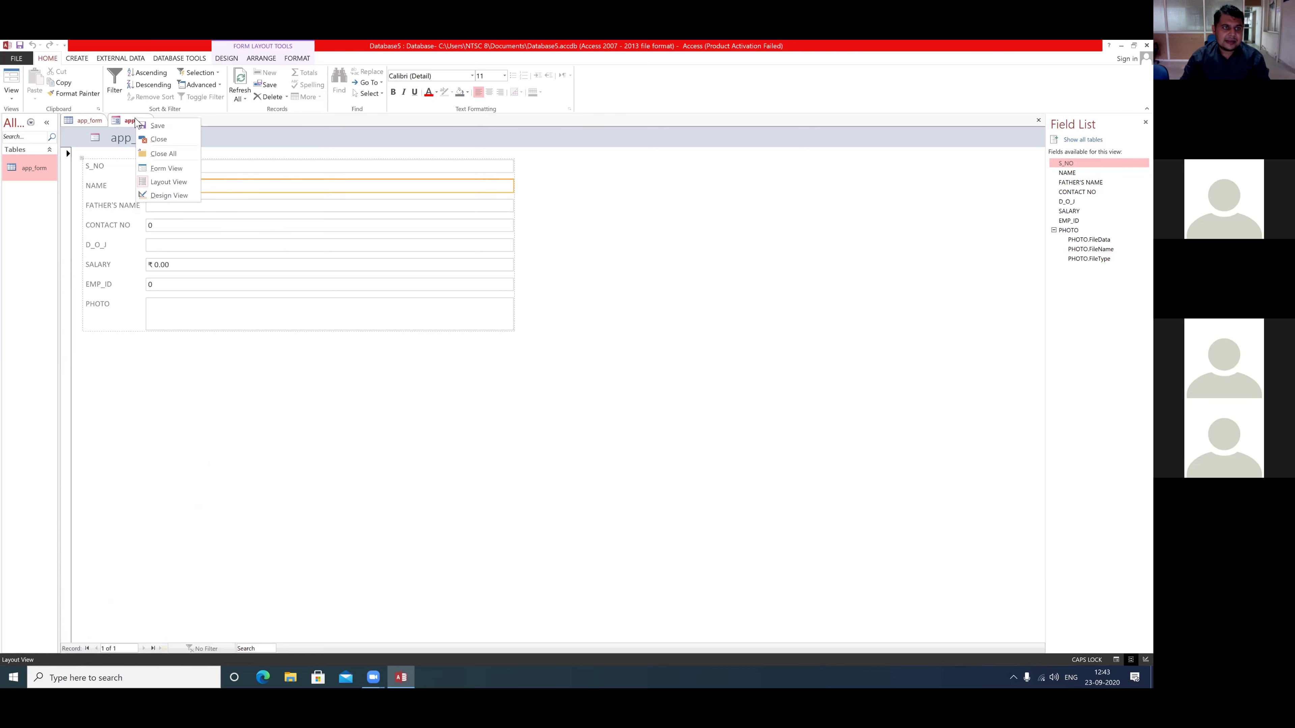
pyautogui.click(160, 184)
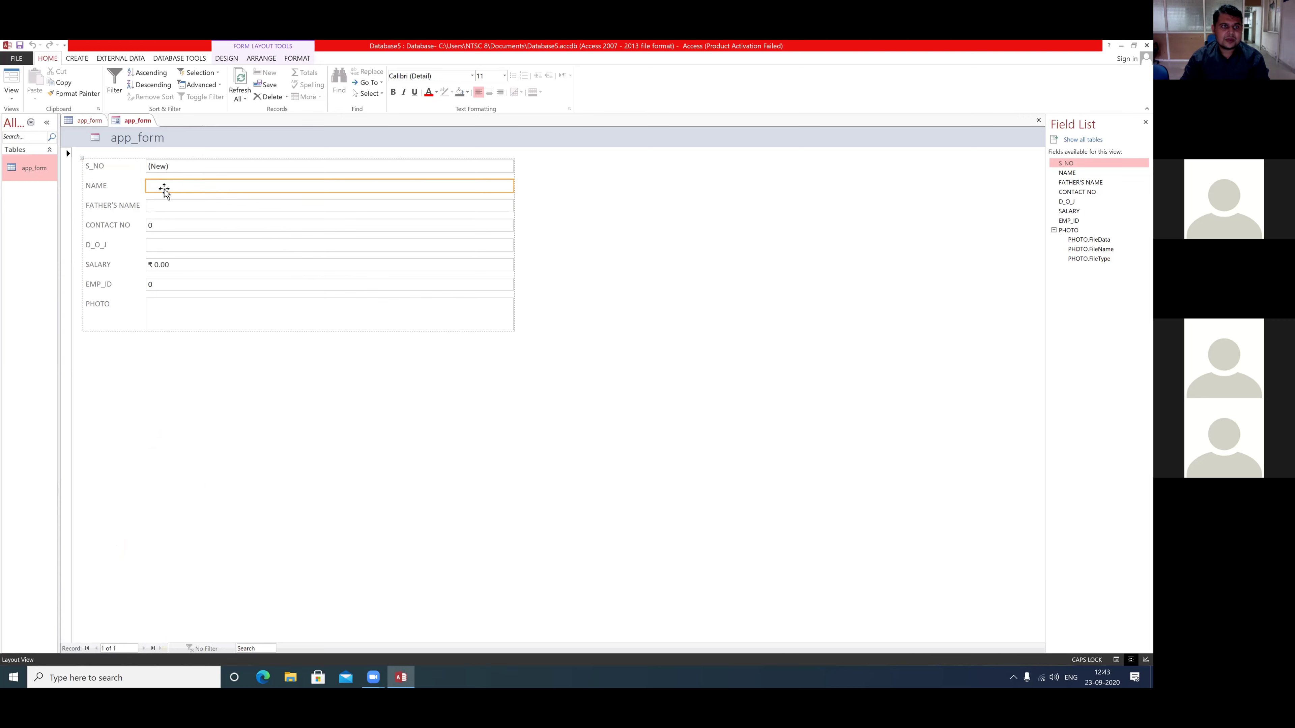
pyautogui.click(156, 205)
pyautogui.click(159, 186)
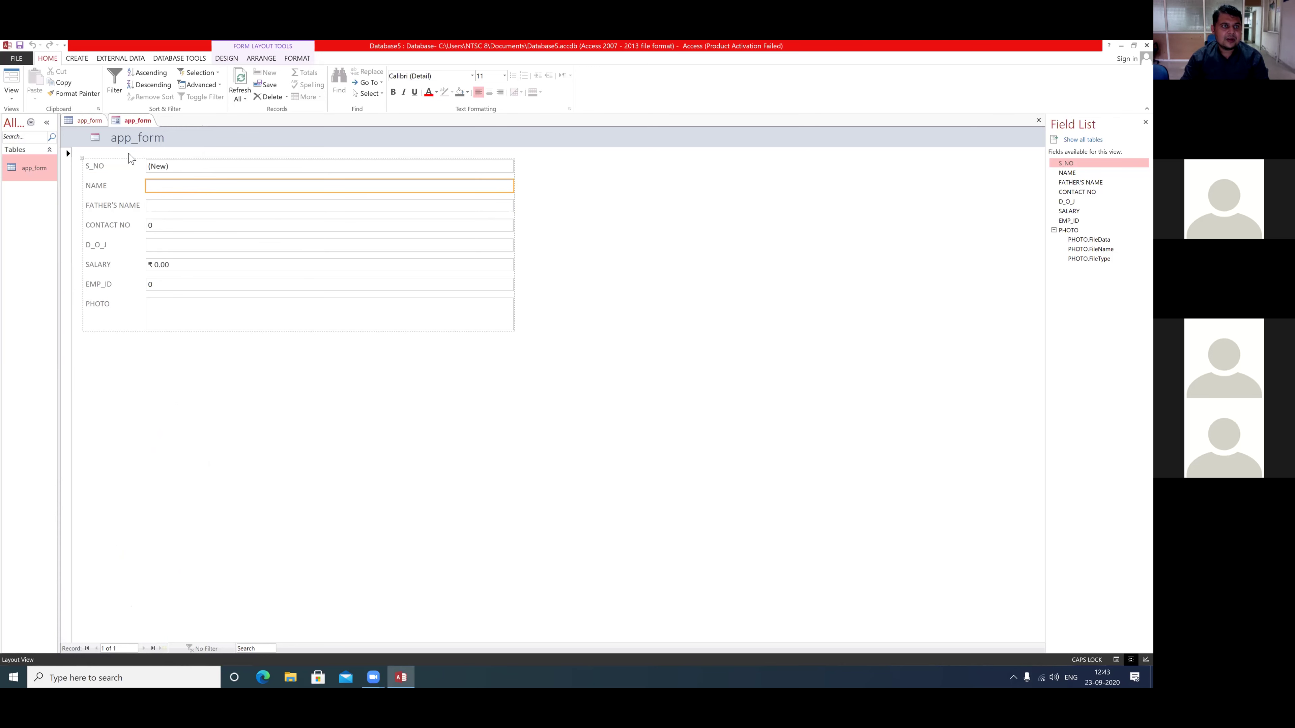
# Step: Switch the form to Form View and enter the second employee's name, father's name and contact number
pyautogui.rightClick(130, 121)
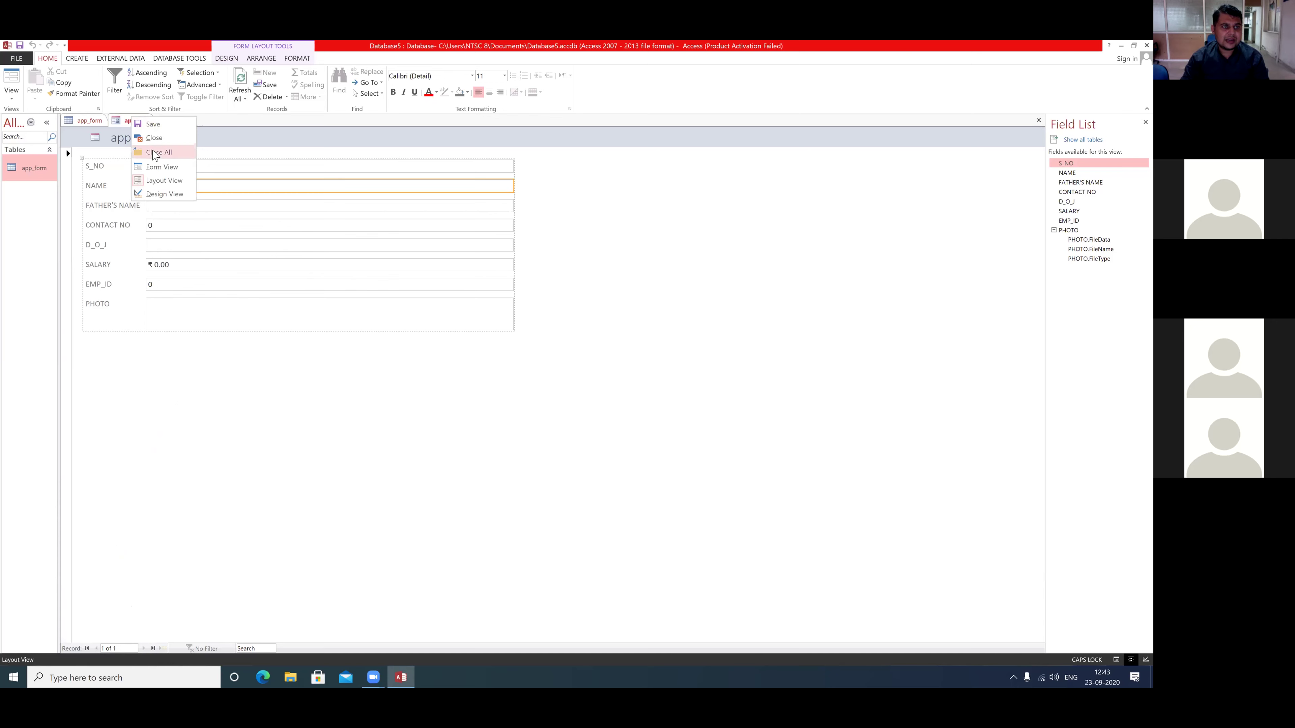
pyautogui.click(159, 167)
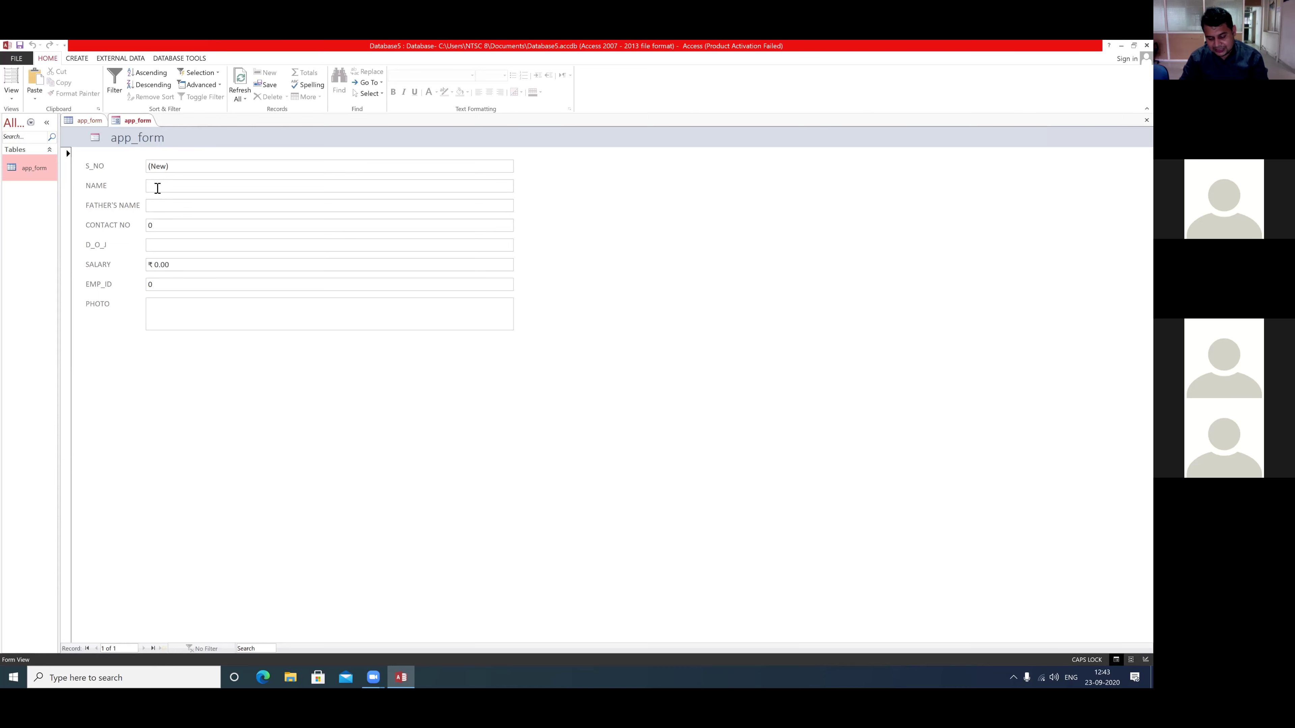
pyautogui.write('DELL')
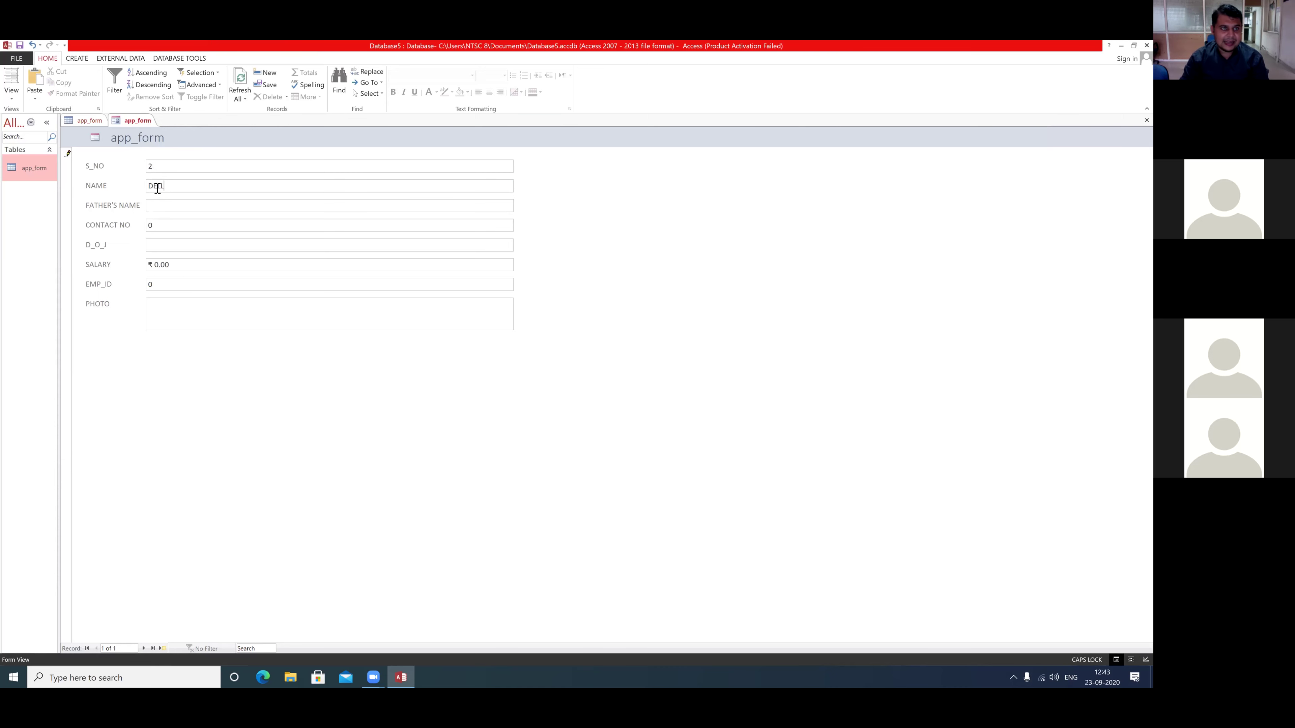
pyautogui.click(155, 207)
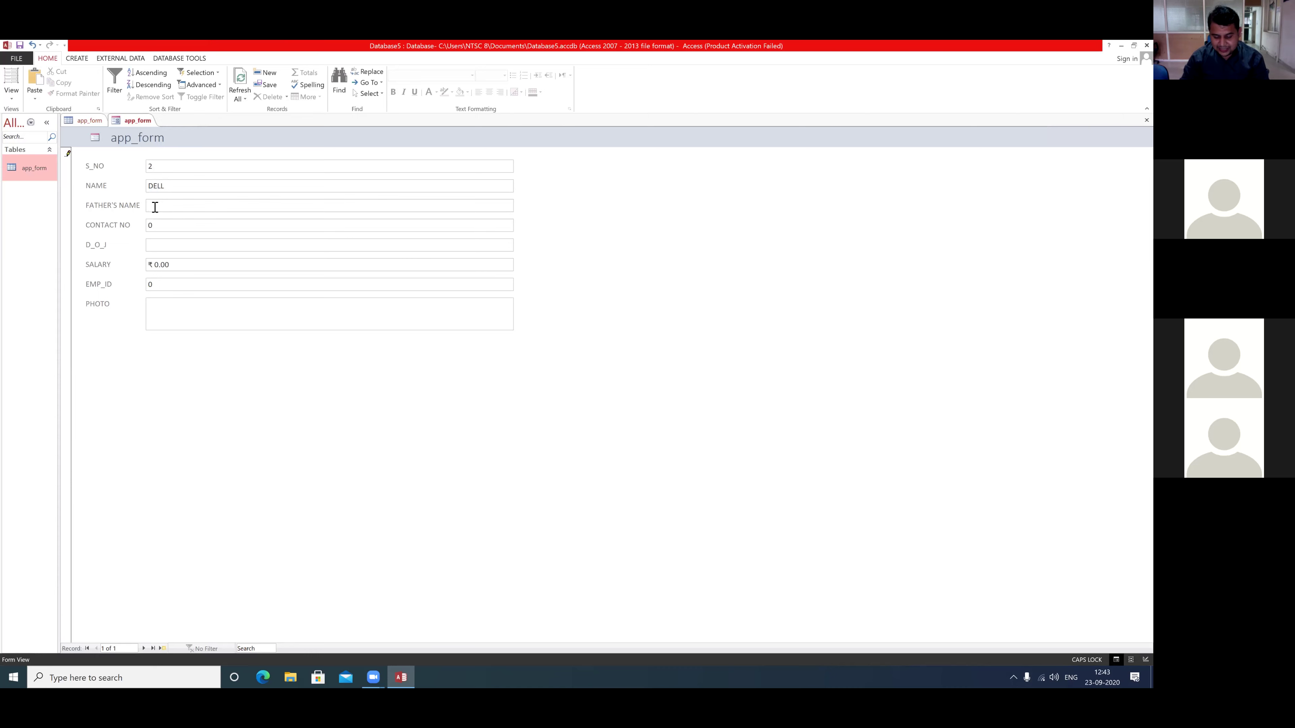
pyautogui.click(166, 229)
pyautogui.write('98345678')
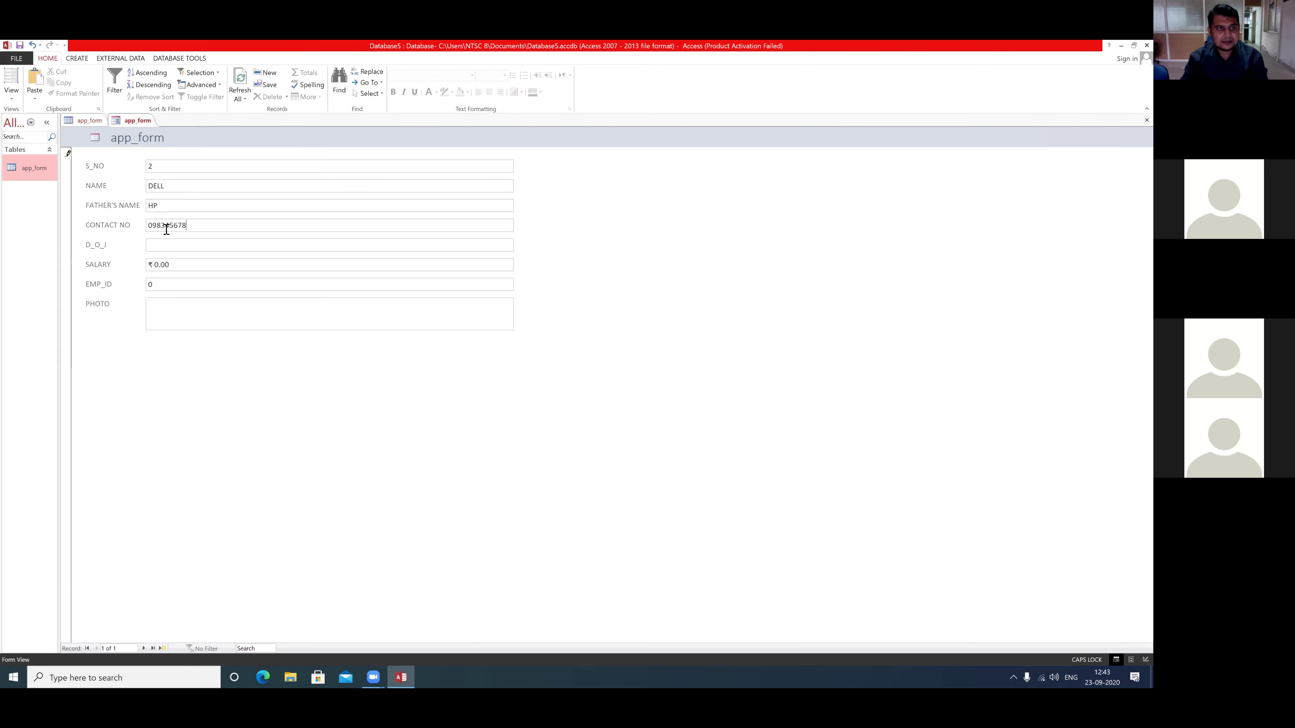
# Step: Set the second record's D_O_J to 17 September 2020 with the date picker and its SALARY to 23586
pyautogui.click(163, 246)
pyautogui.write('12')
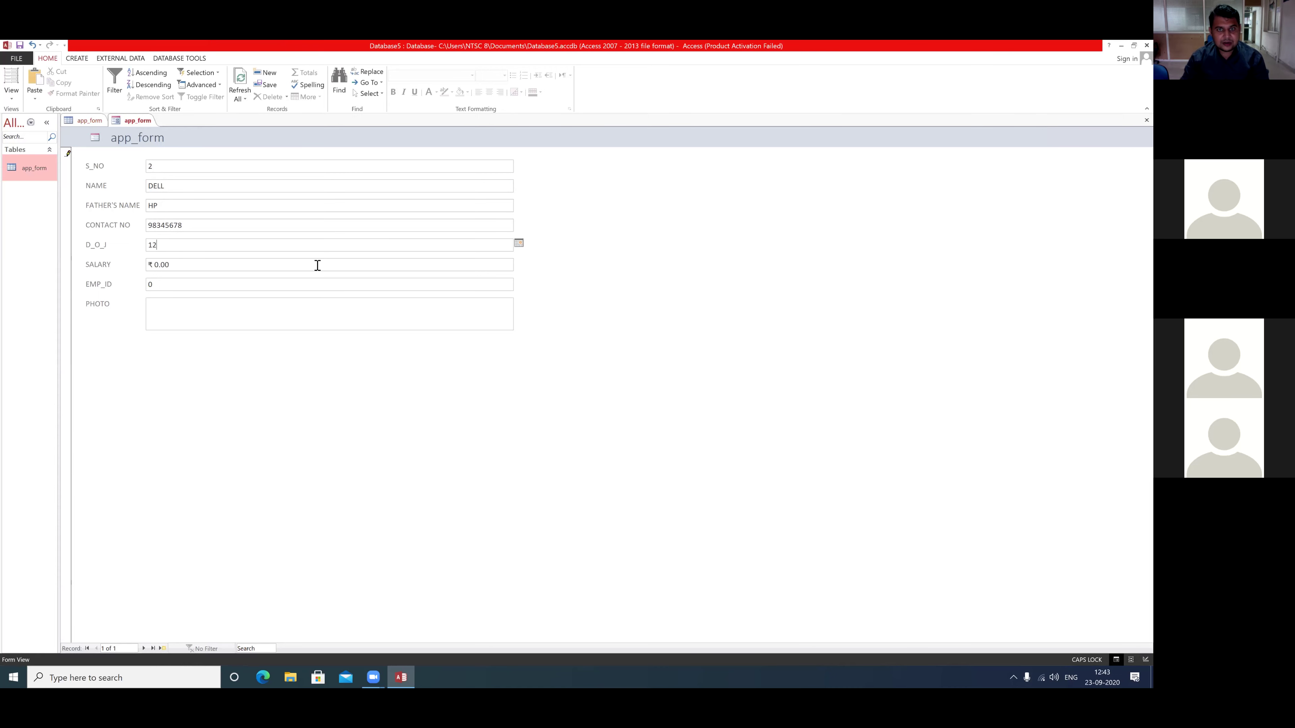
pyautogui.click(520, 244)
pyautogui.click(479, 296)
pyautogui.click(178, 264)
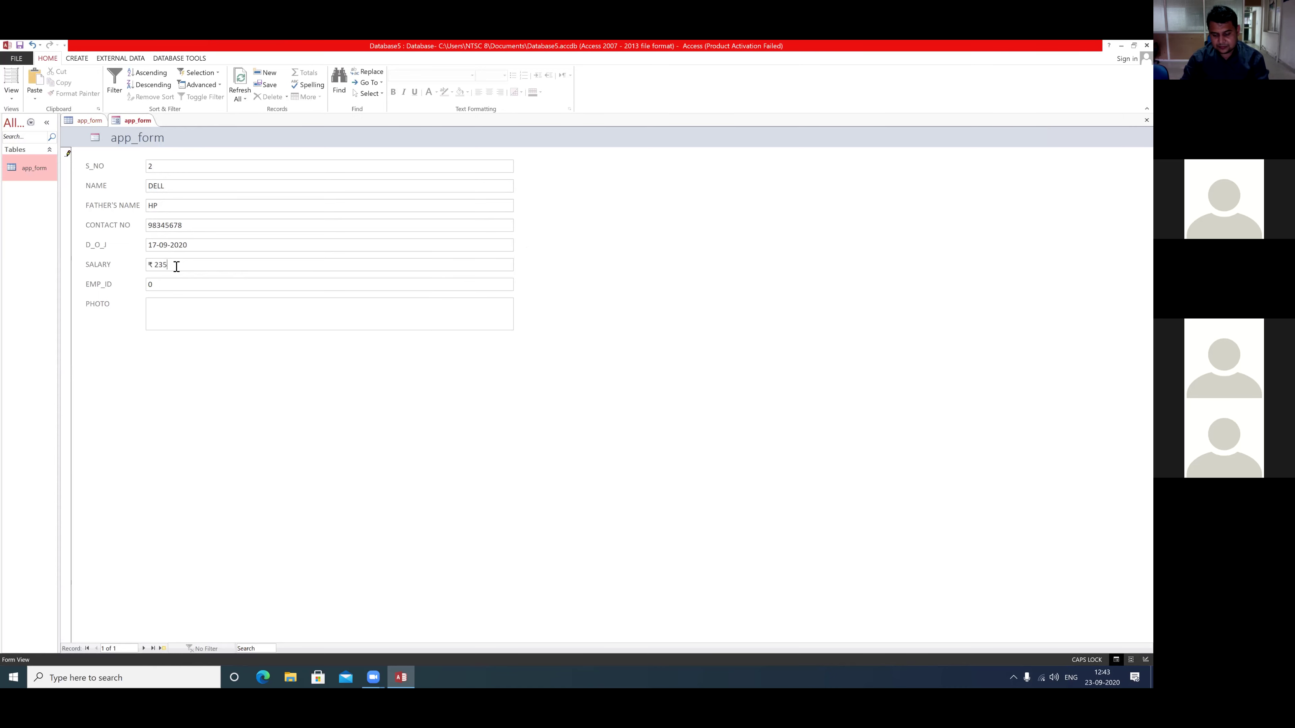
# Step: Set the second record's EMP_ID to 2 and advance the form to a new blank record
pyautogui.click(167, 285)
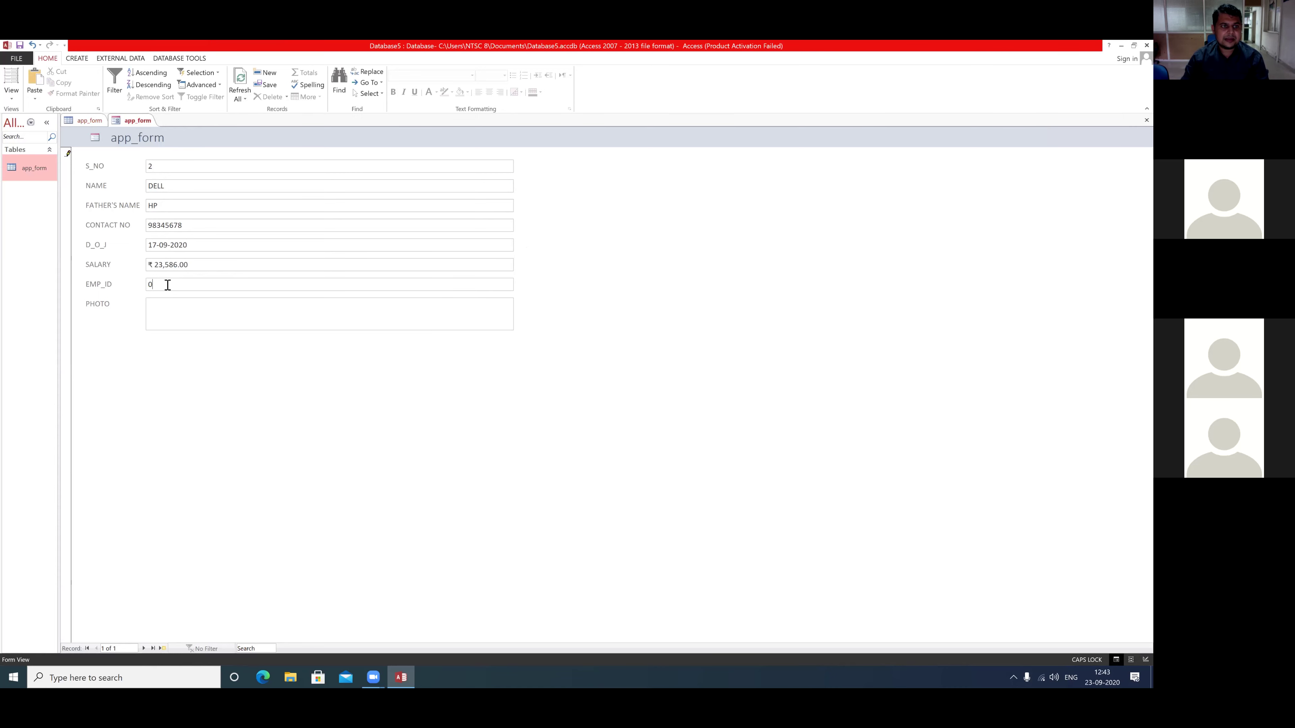
pyautogui.write('2')
pyautogui.click(156, 316)
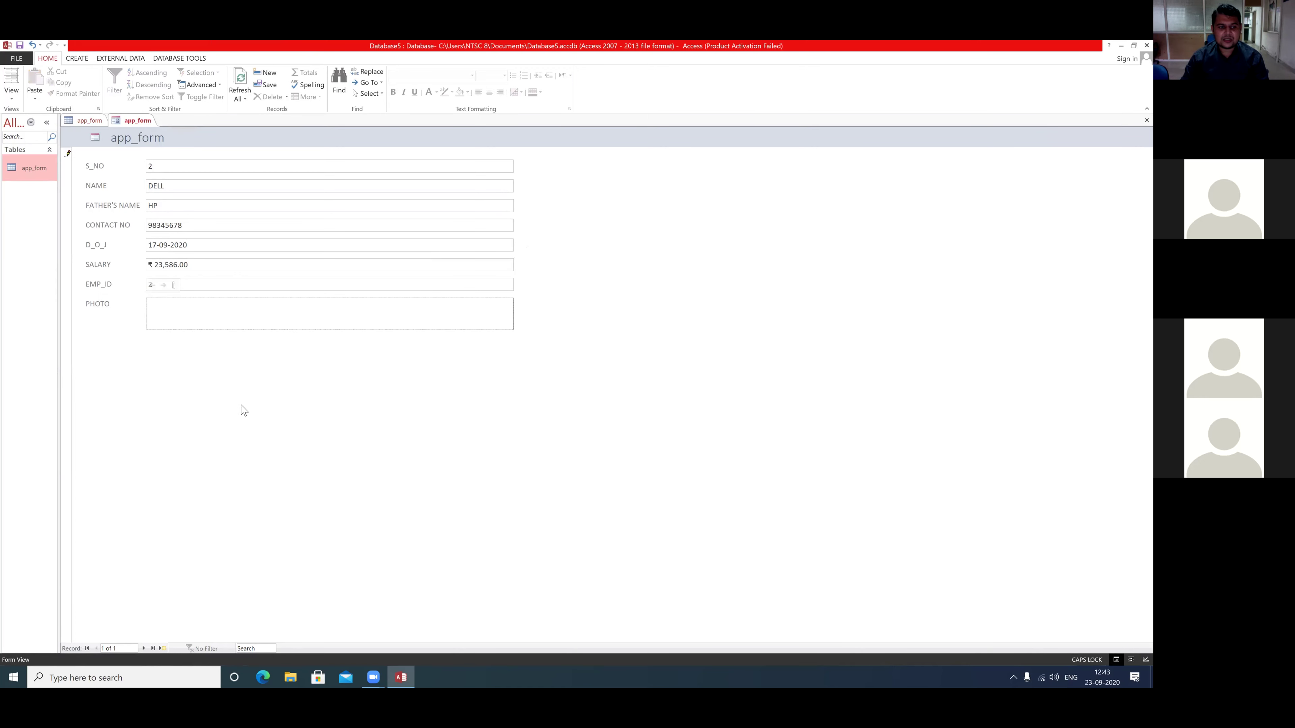
pyautogui.click(161, 649)
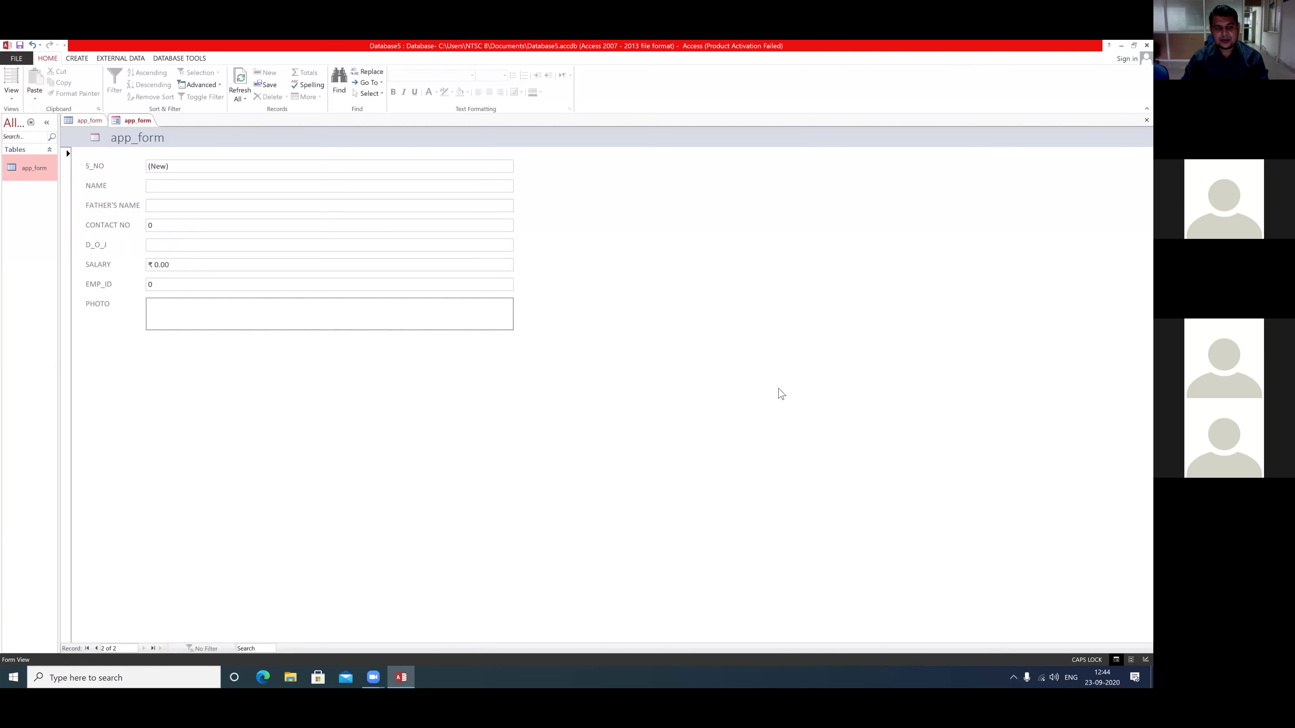
# Step: Switch the app_form form to Design View
pyautogui.moveTo(233, 475)
pyautogui.mouseDown()
pyautogui.moveTo(206, 564)
pyautogui.moveTo(155, 639)
pyautogui.mouseUp()
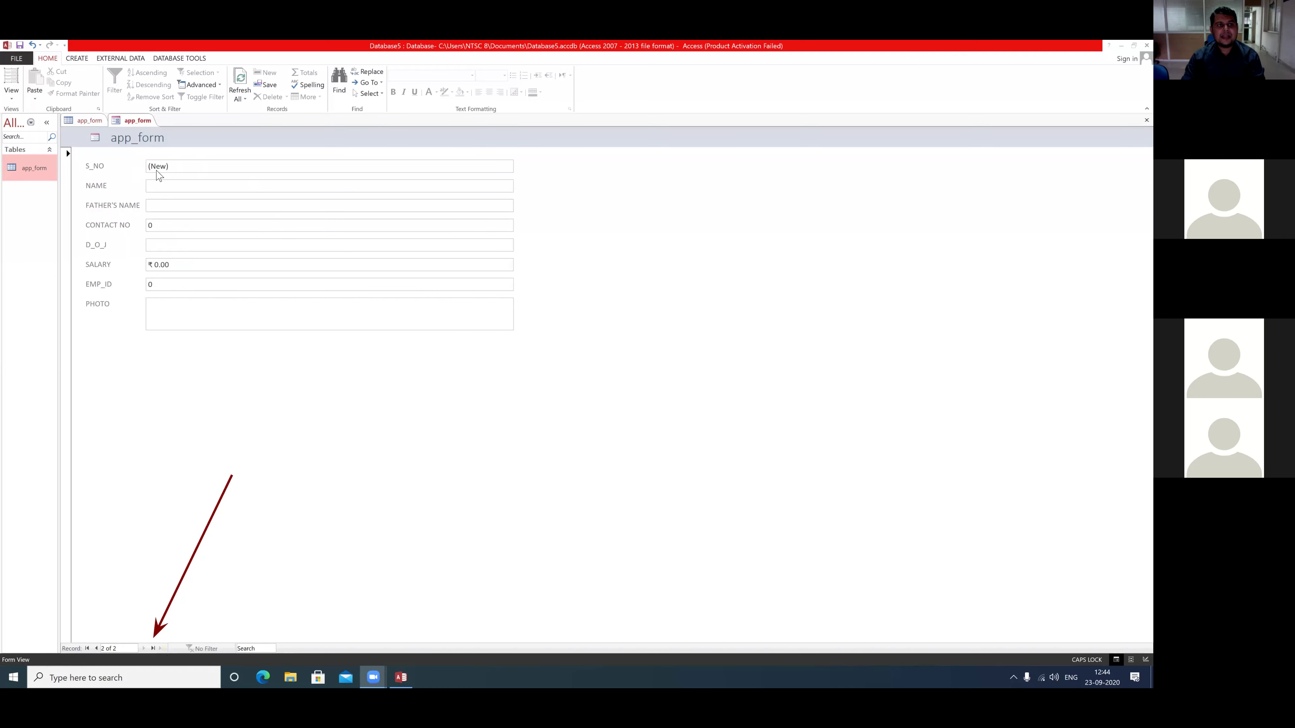
pyautogui.rightClick(131, 121)
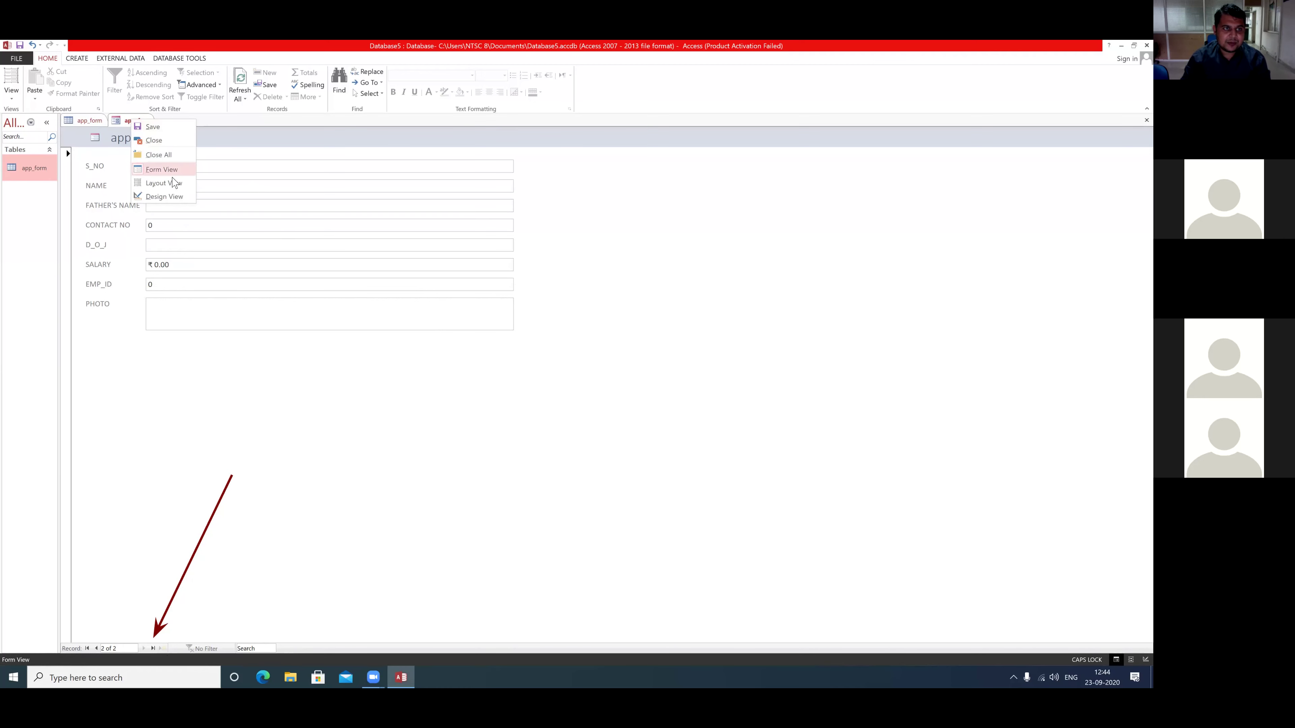
pyautogui.click(162, 197)
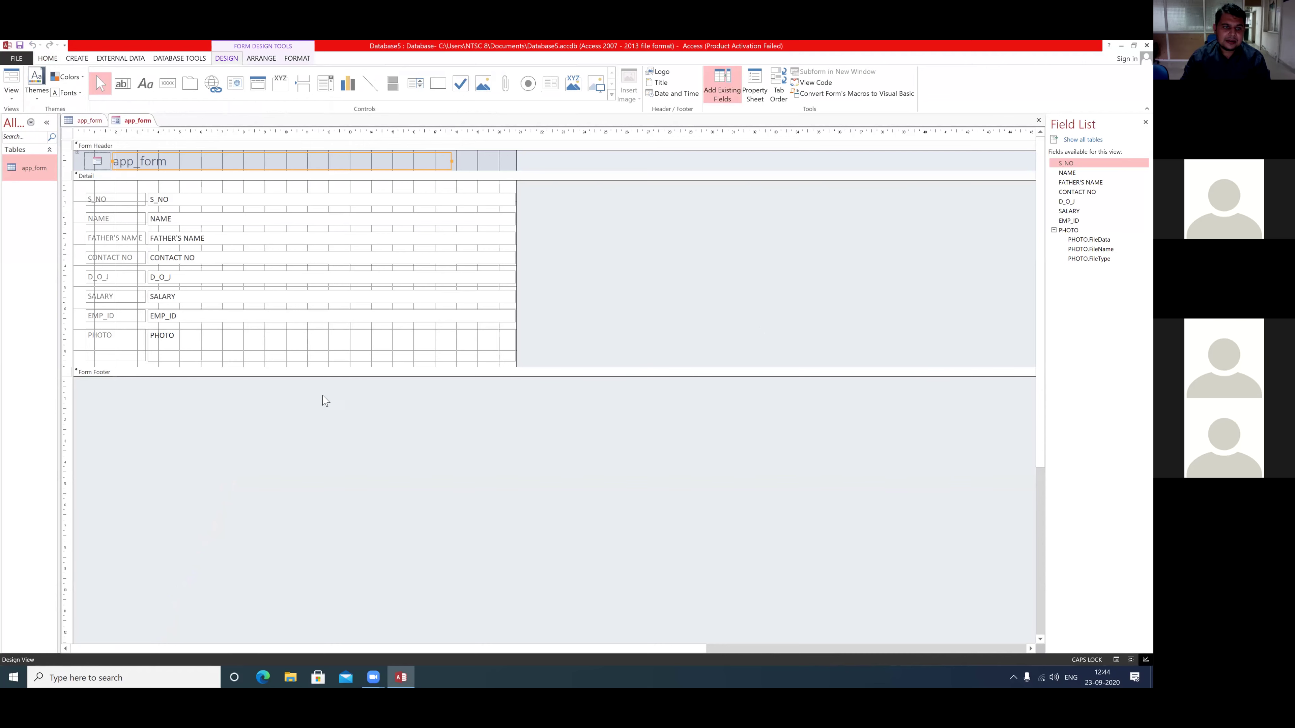
# Step: Expand the Form Footer section of the app_form form to about five grid rows, keeping the form in Design View
pyautogui.moveTo(286, 376); pyautogui.dragTo(268, 481)
pyautogui.rightClick(136, 125)
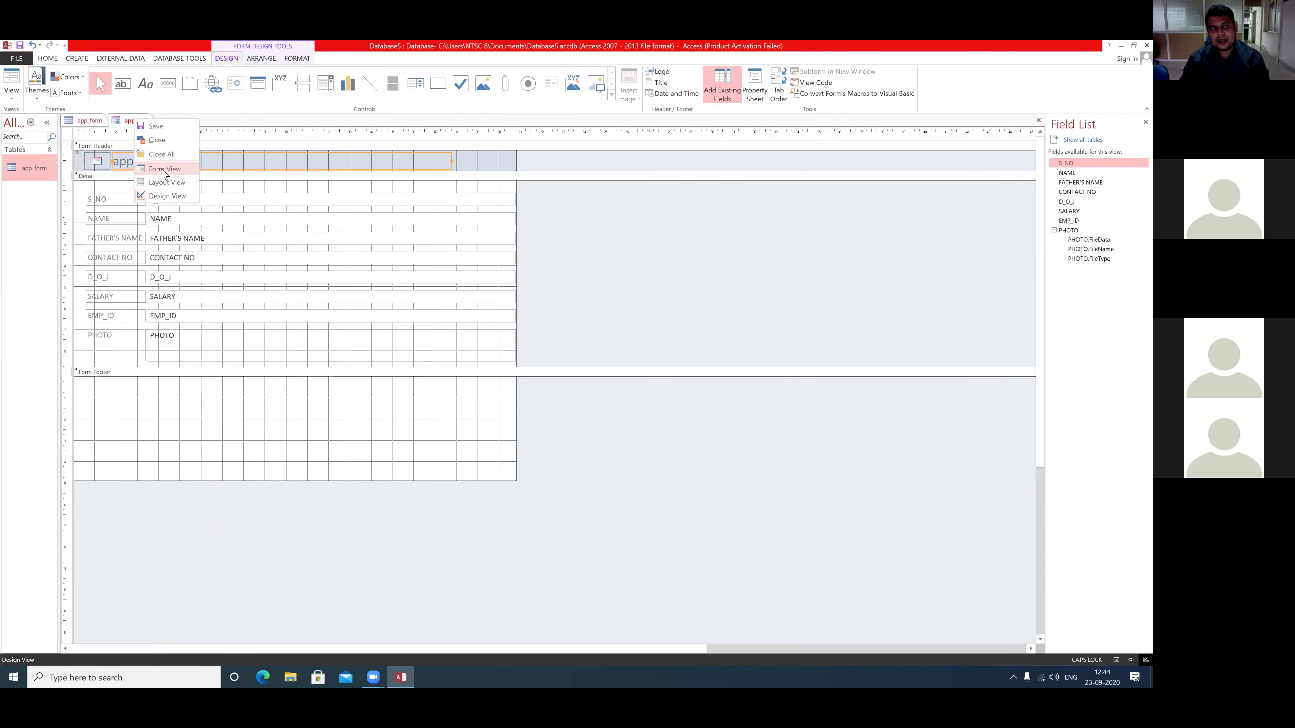
pyautogui.click(155, 199)
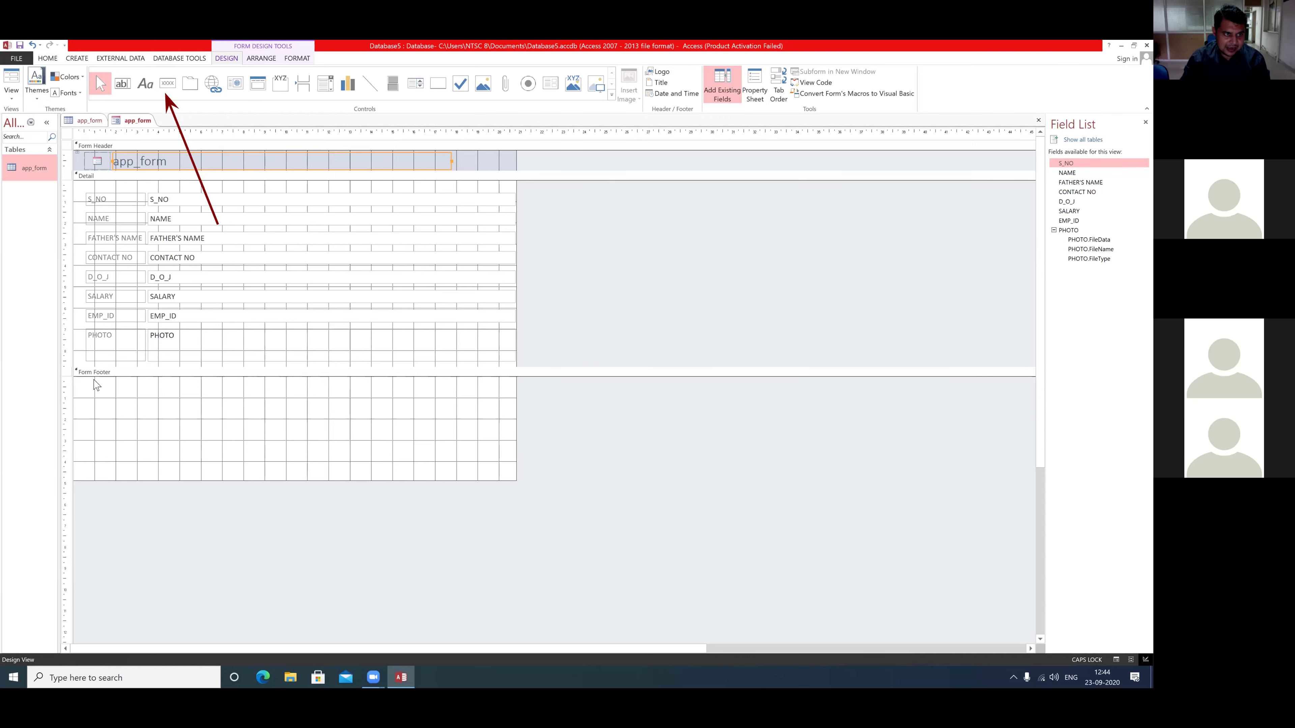
pyautogui.moveTo(96, 384); pyautogui.dragTo(139, 403)
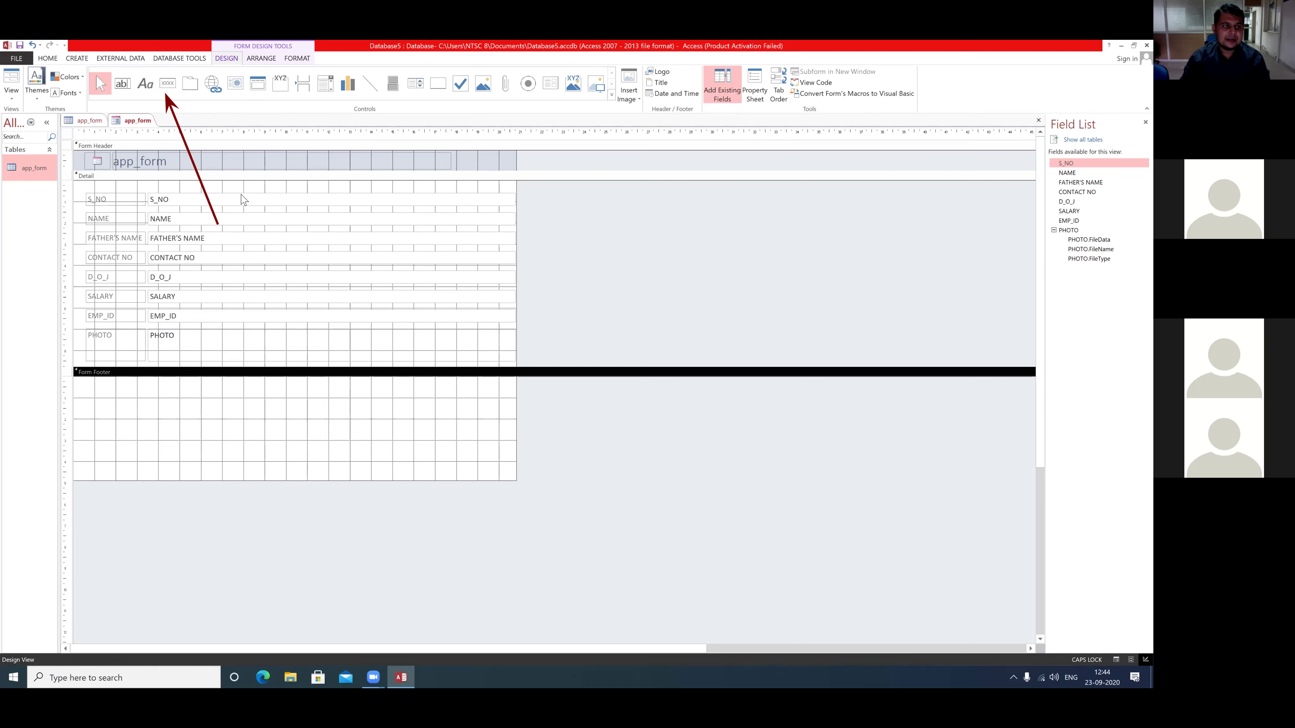
# Step: Draw a command button in the Form Footer and assign it the Record Navigation action Go To First Record
pyautogui.click(163, 90)
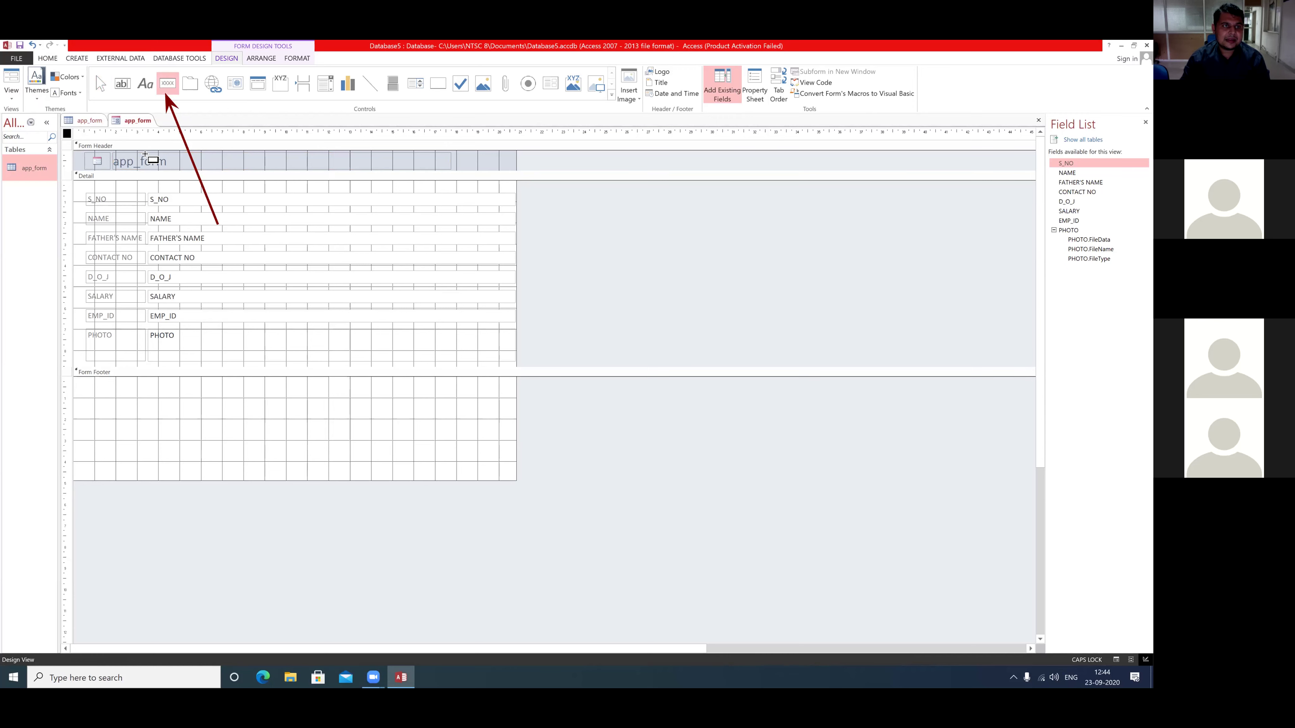
pyautogui.moveTo(114, 395); pyautogui.dragTo(159, 422)
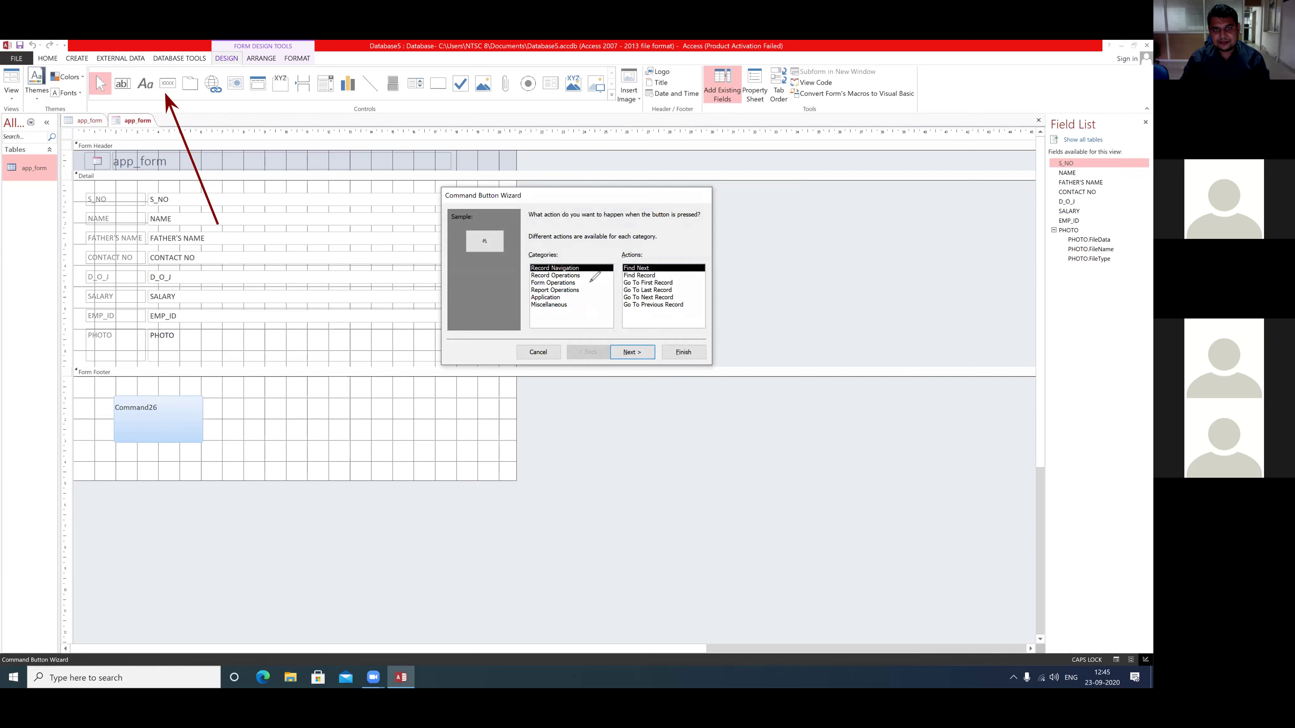
pyautogui.moveTo(586, 276); pyautogui.dragTo(606, 287)
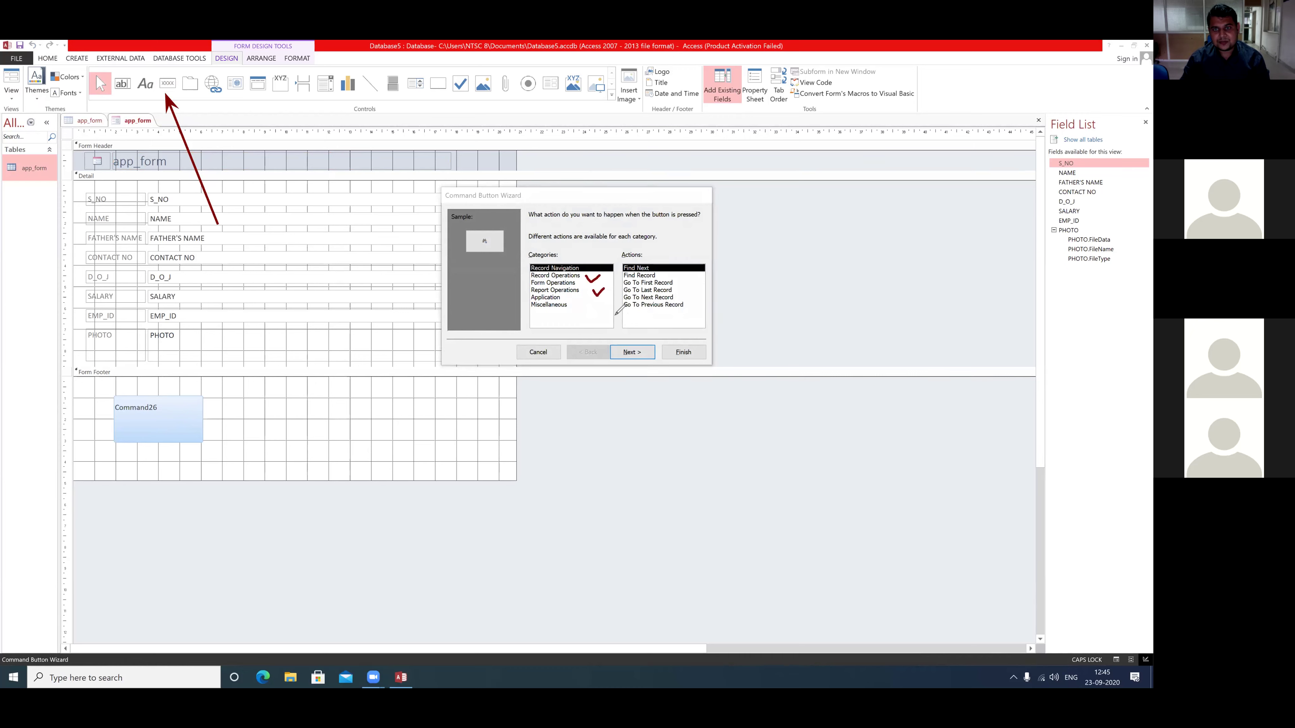
pyautogui.click(644, 284)
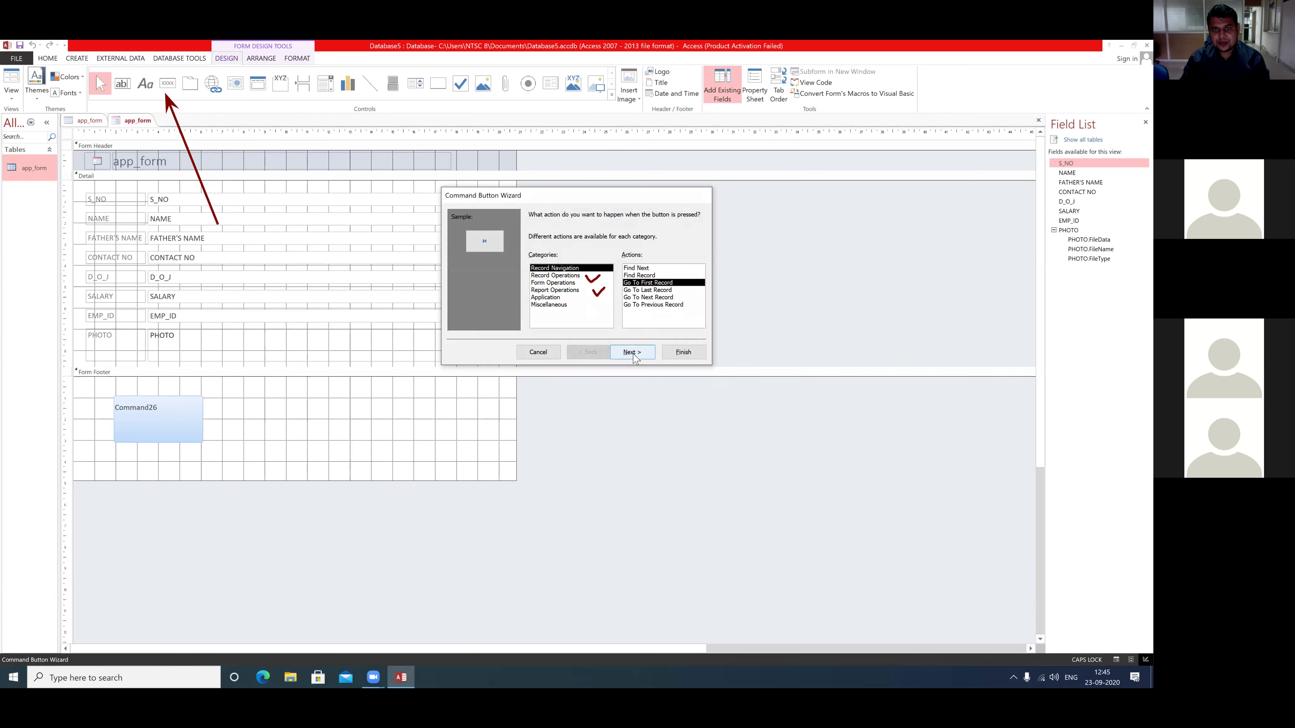
pyautogui.click(633, 355)
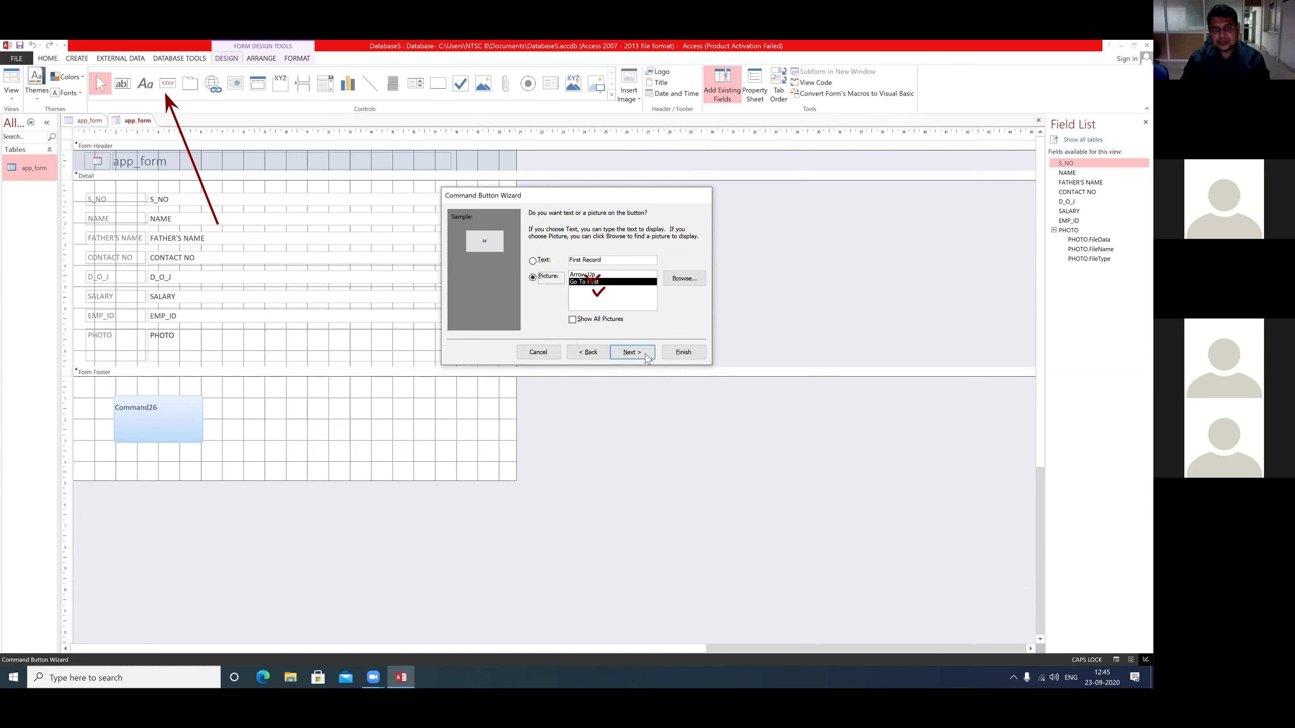
# Step: Show the text First Record on the new button instead of a picture and finish it with its default name
pyautogui.moveTo(521, 259); pyautogui.dragTo(530, 256)
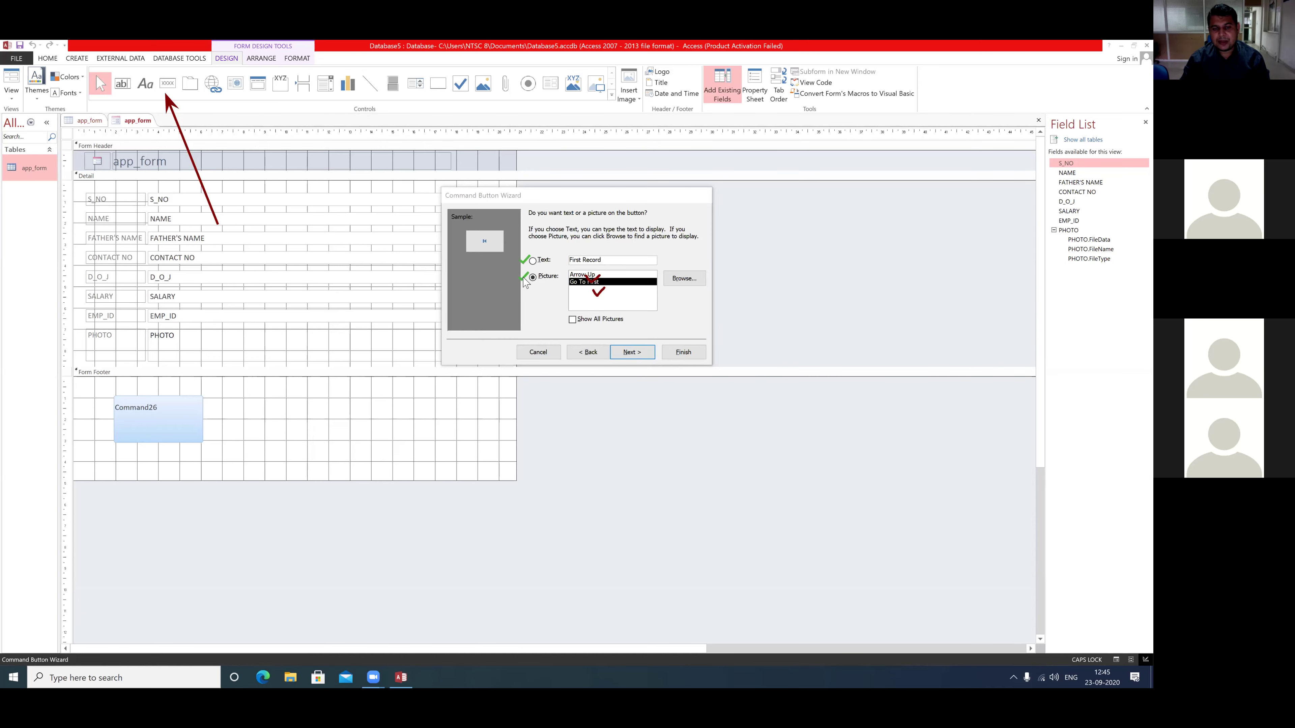
pyautogui.press('Escape')
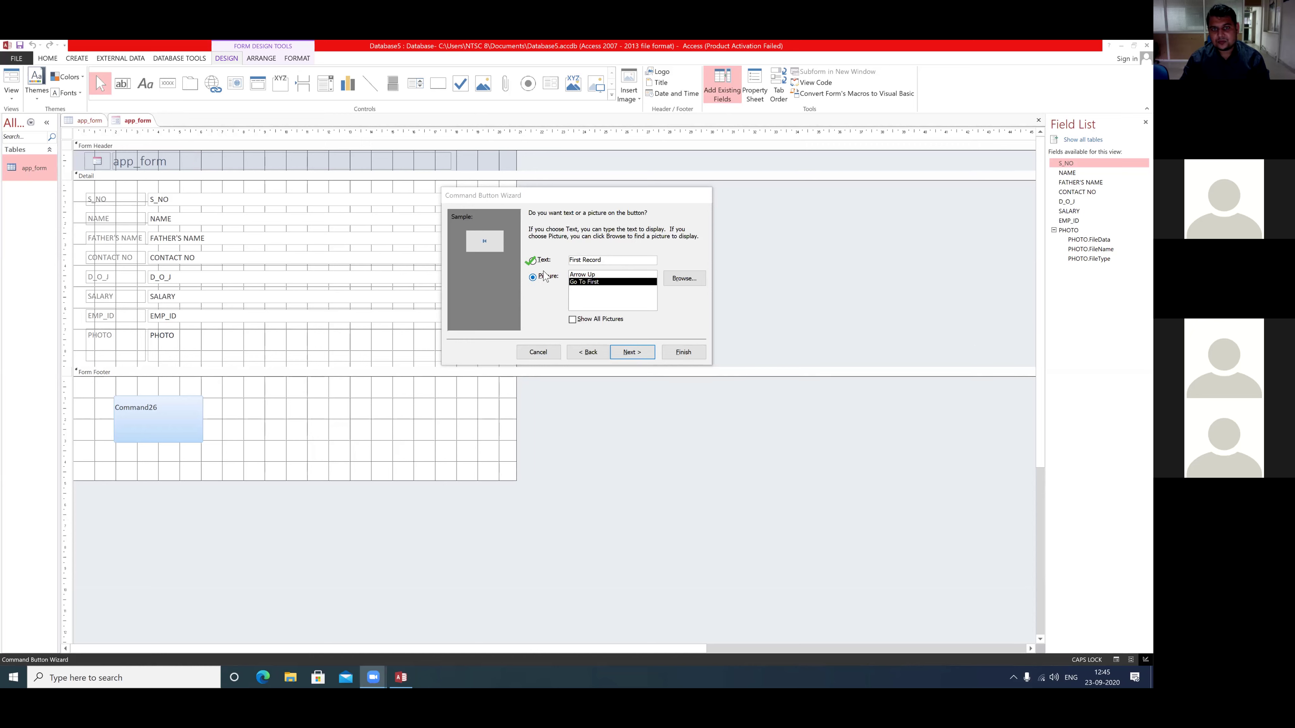
pyautogui.click(532, 261)
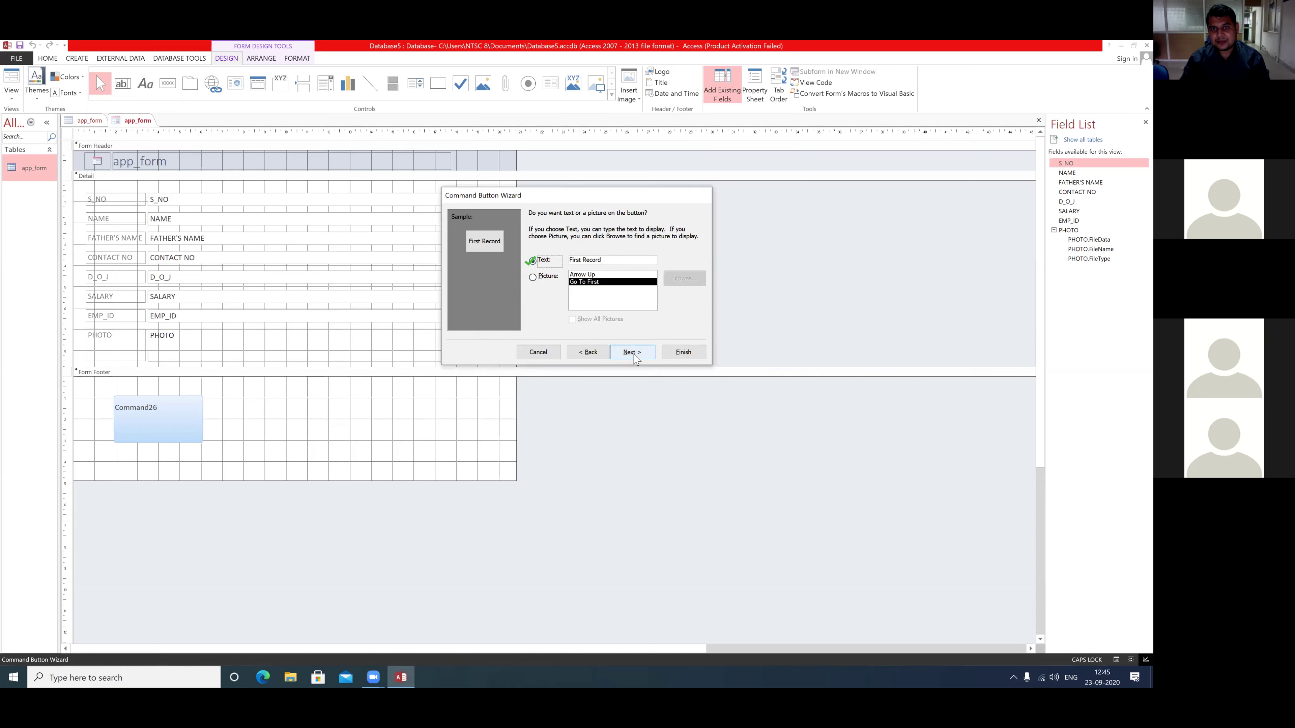
pyautogui.click(633, 353)
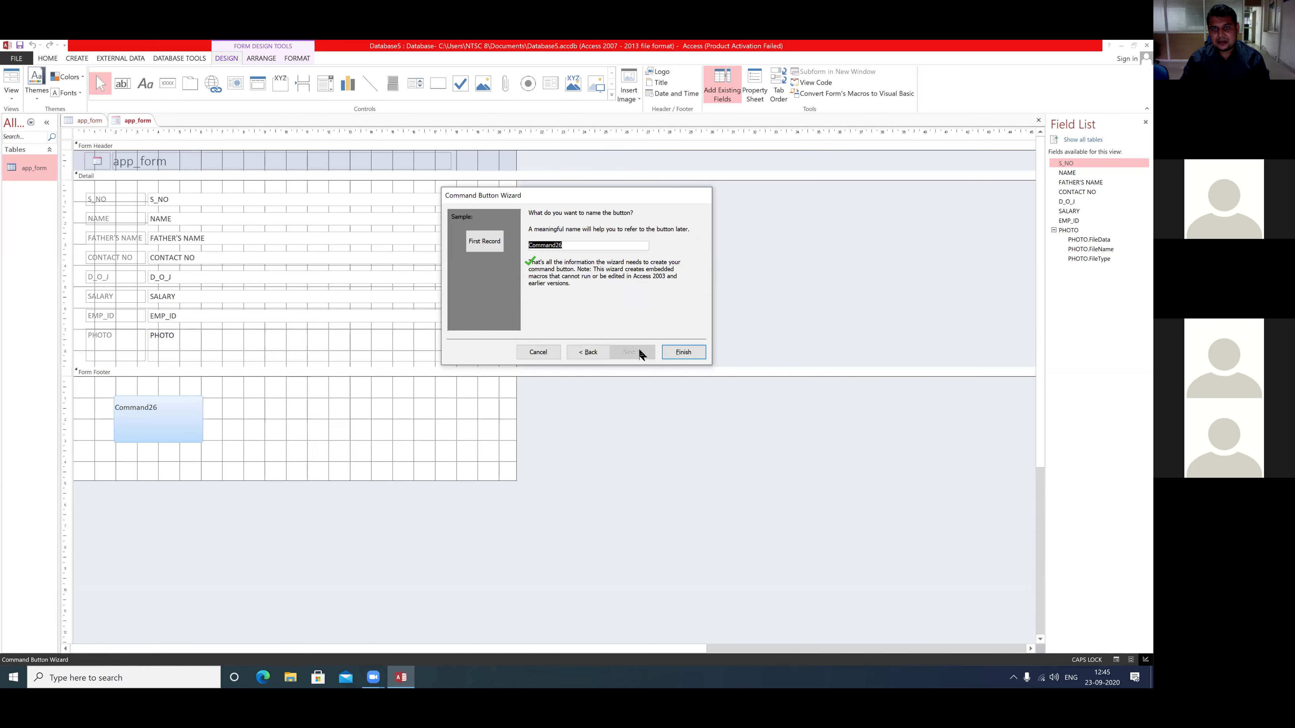
pyautogui.click(683, 353)
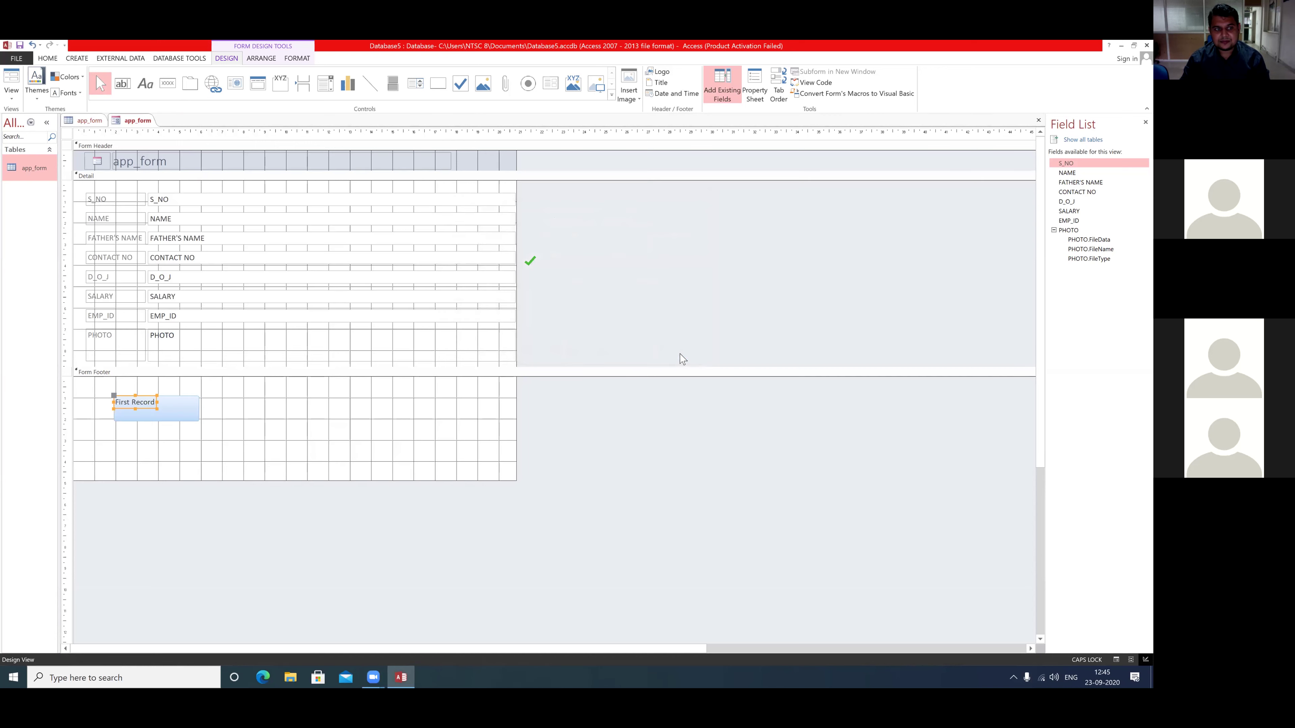
pyautogui.click(184, 417)
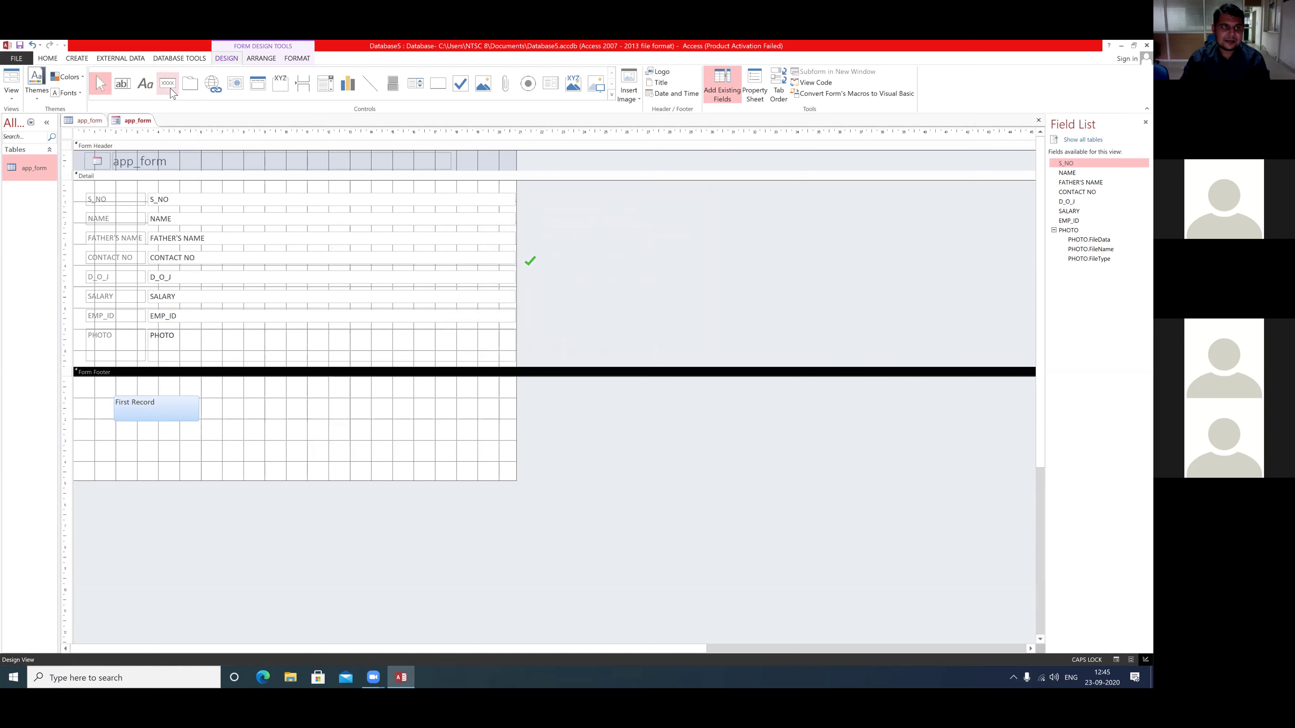
# Step: Add a command button below First Record with the Go To Last Record action, showing the text Last Record
pyautogui.click(171, 88)
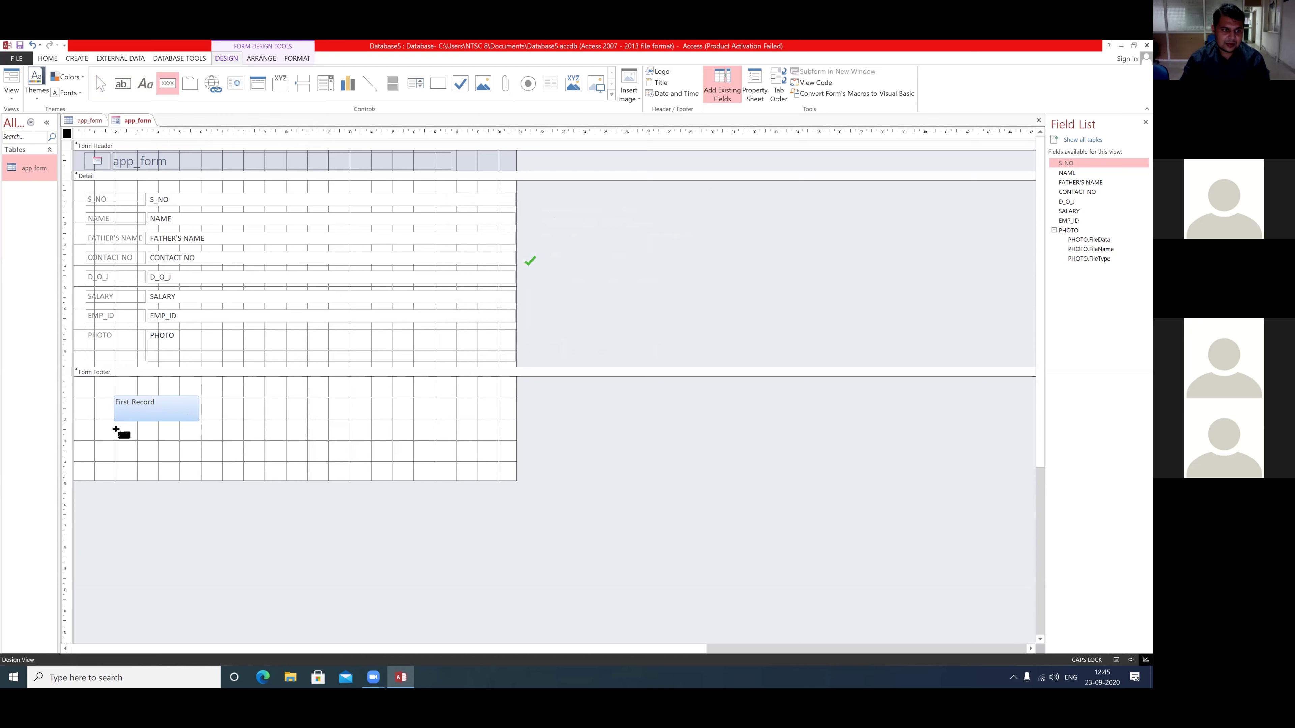
pyautogui.moveTo(128, 433); pyautogui.dragTo(199, 453)
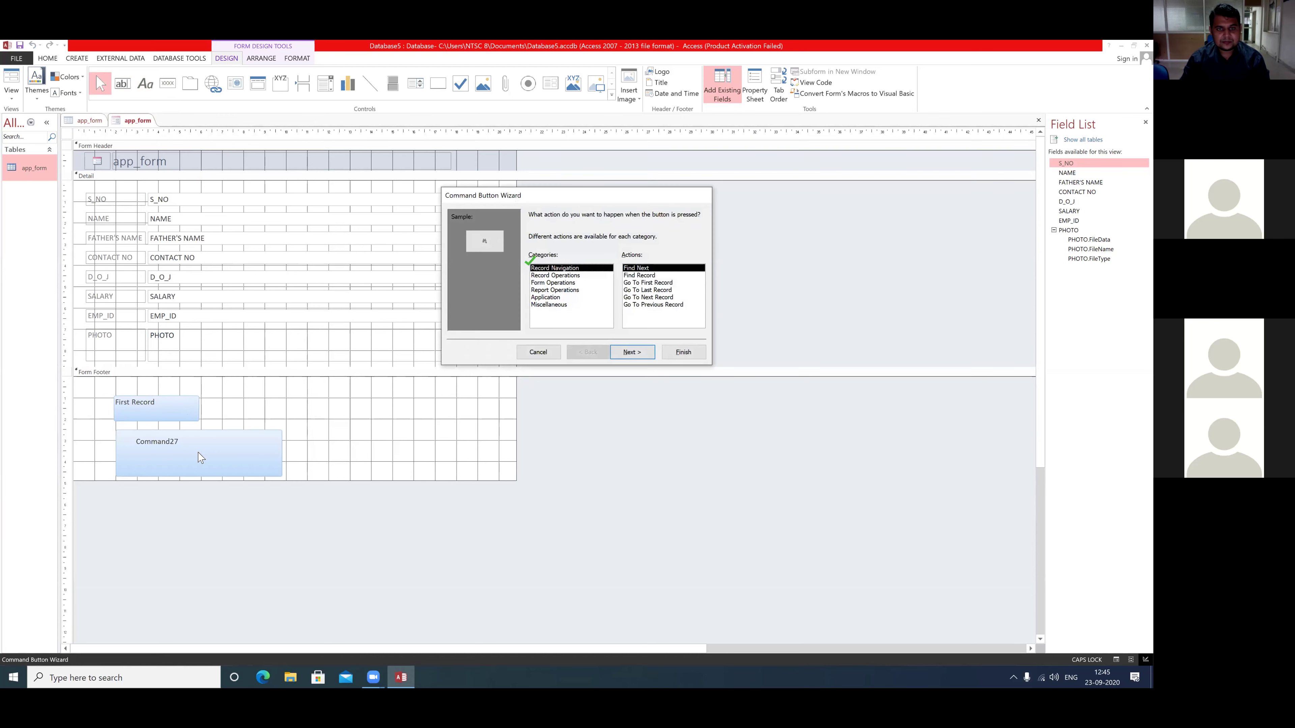
pyautogui.click(646, 290)
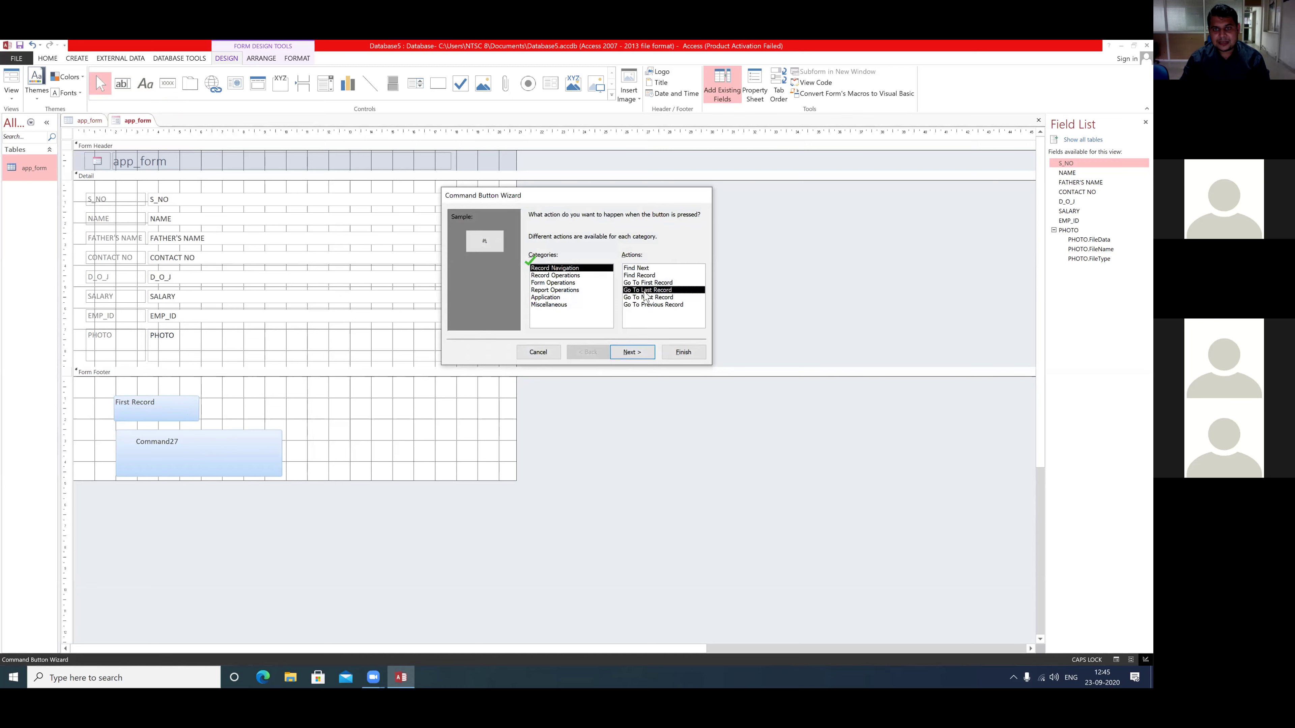
pyautogui.click(626, 353)
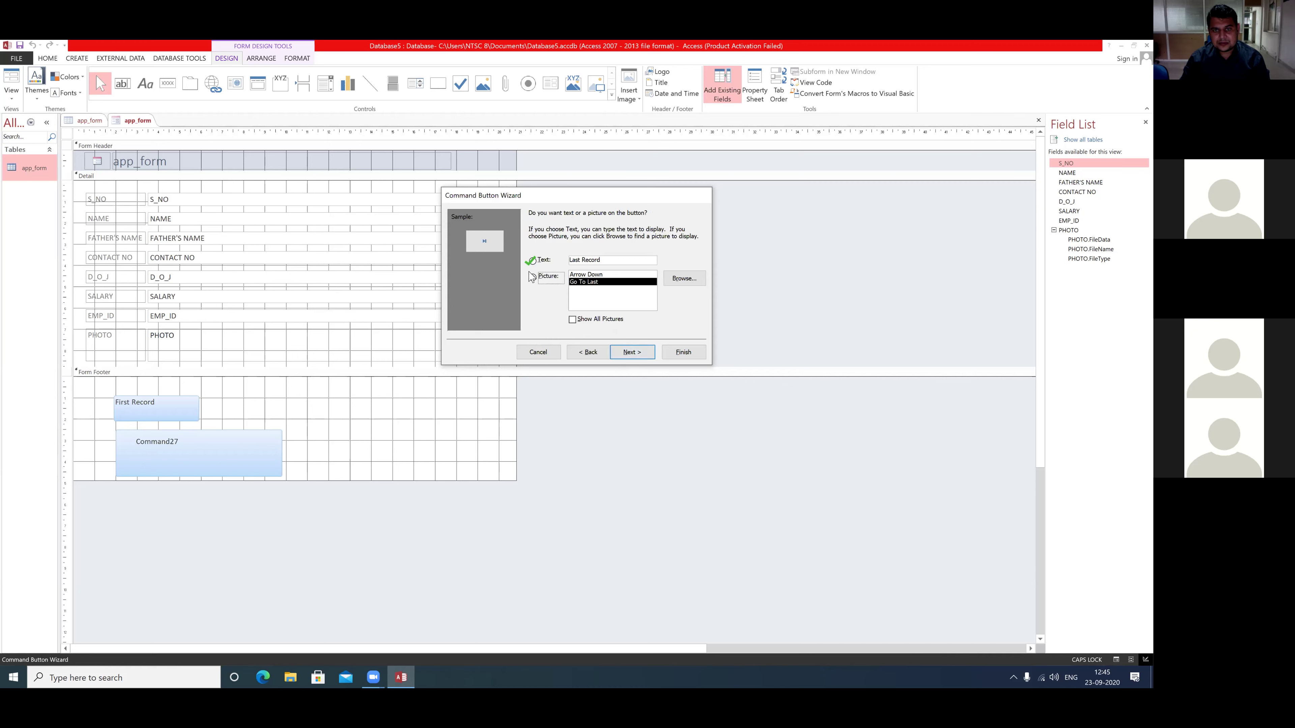
pyautogui.click(532, 261)
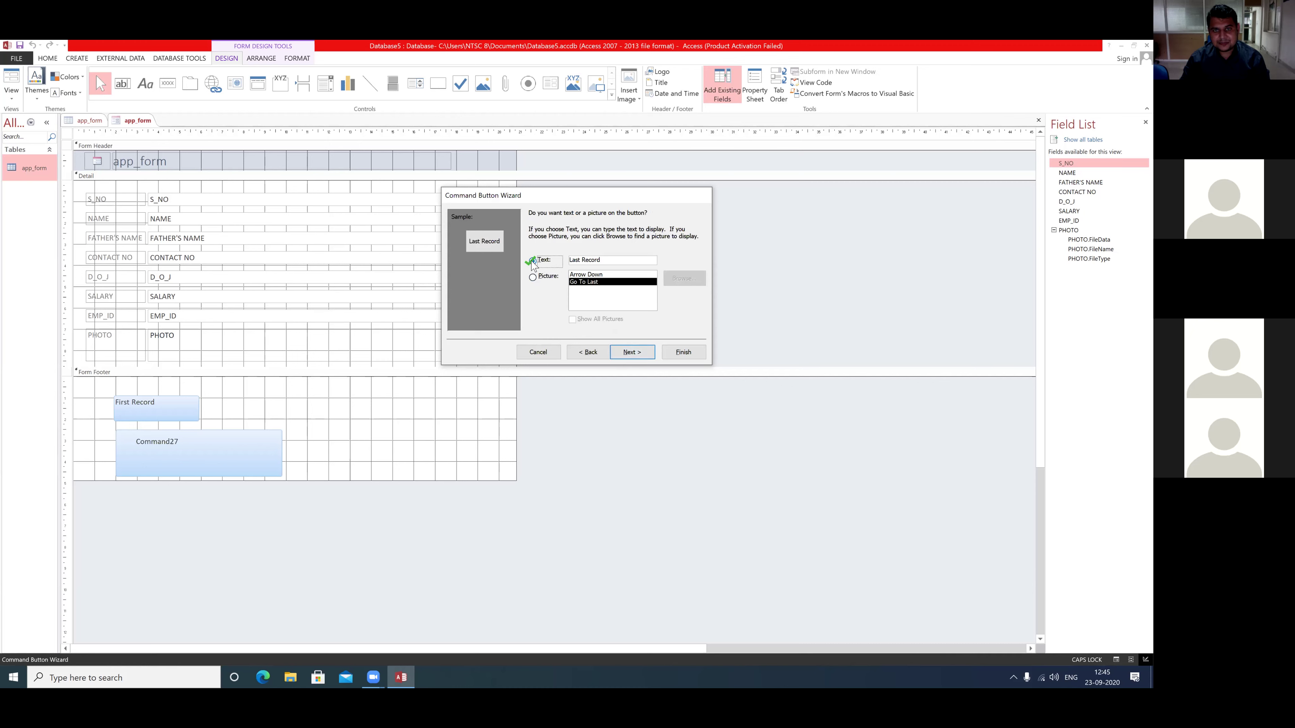
pyautogui.click(625, 354)
pyautogui.press('Return')
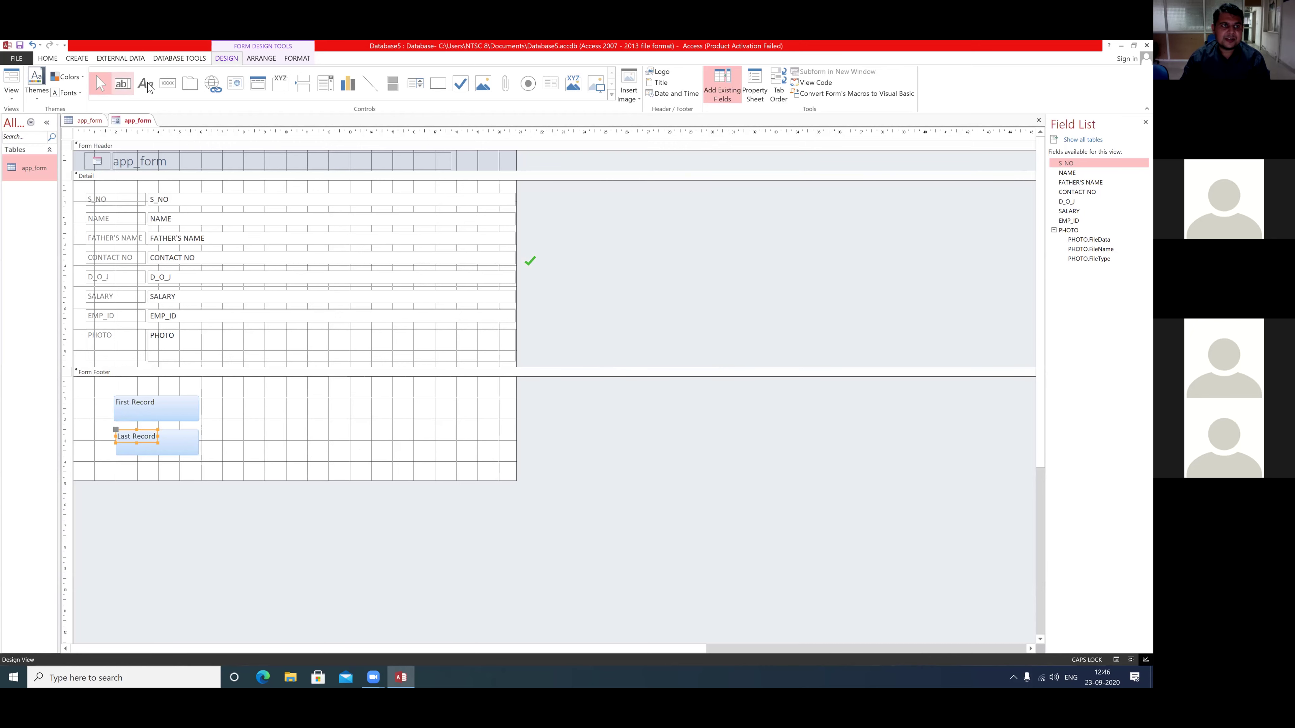
# Step: Add a command button beside First Record in the footer with the Record Operations action Print Record and the Printer picture
pyautogui.click(168, 83)
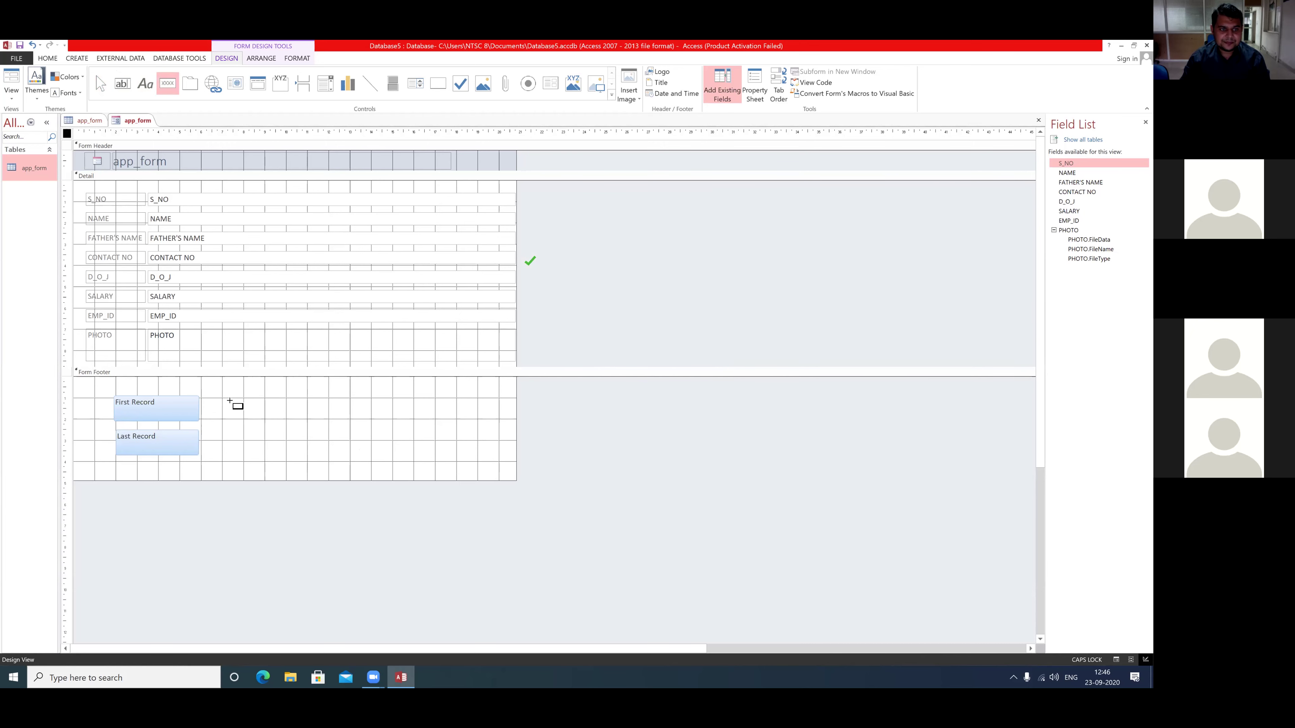
pyautogui.moveTo(223, 398); pyautogui.dragTo(280, 419)
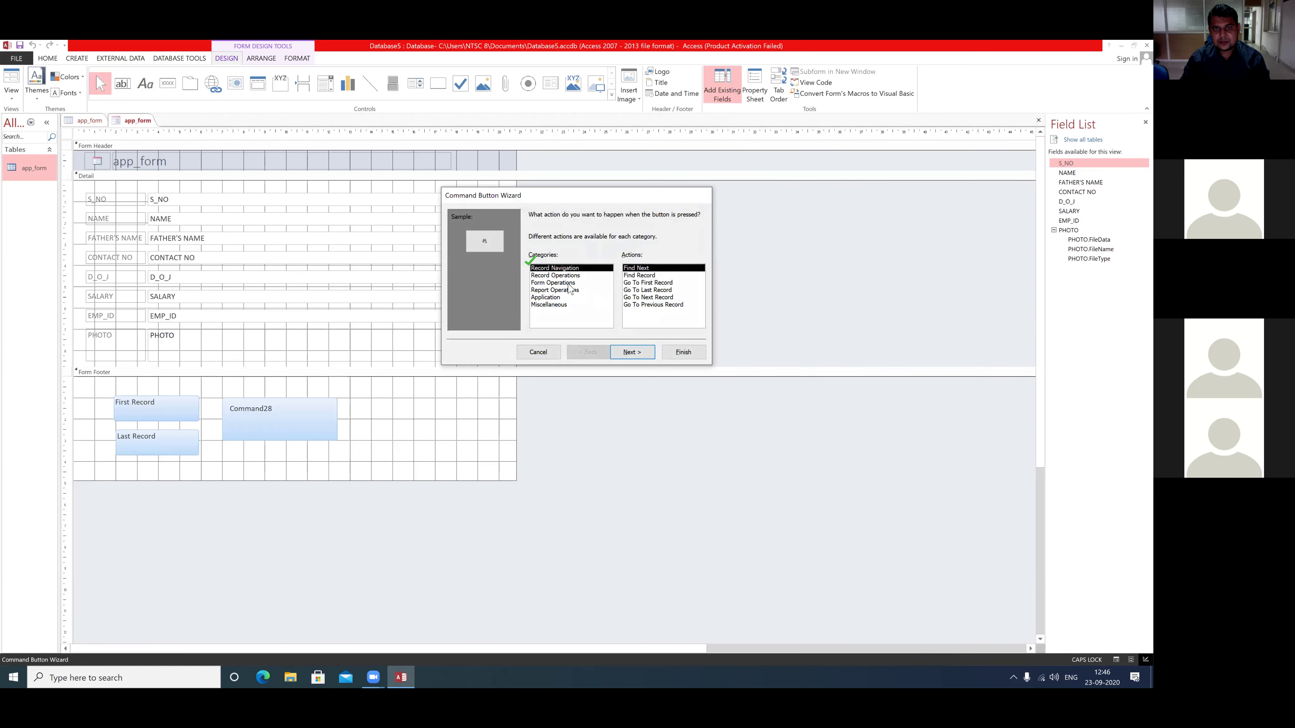
pyautogui.click(560, 276)
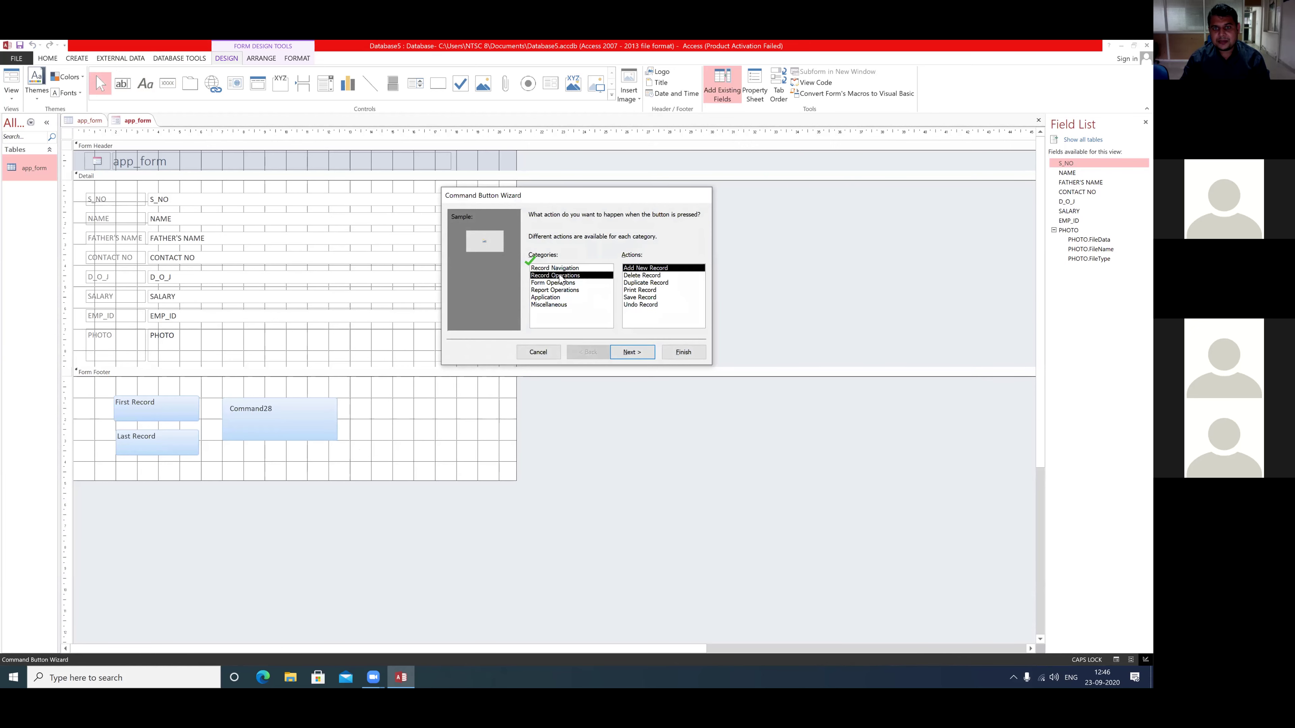
pyautogui.click(637, 290)
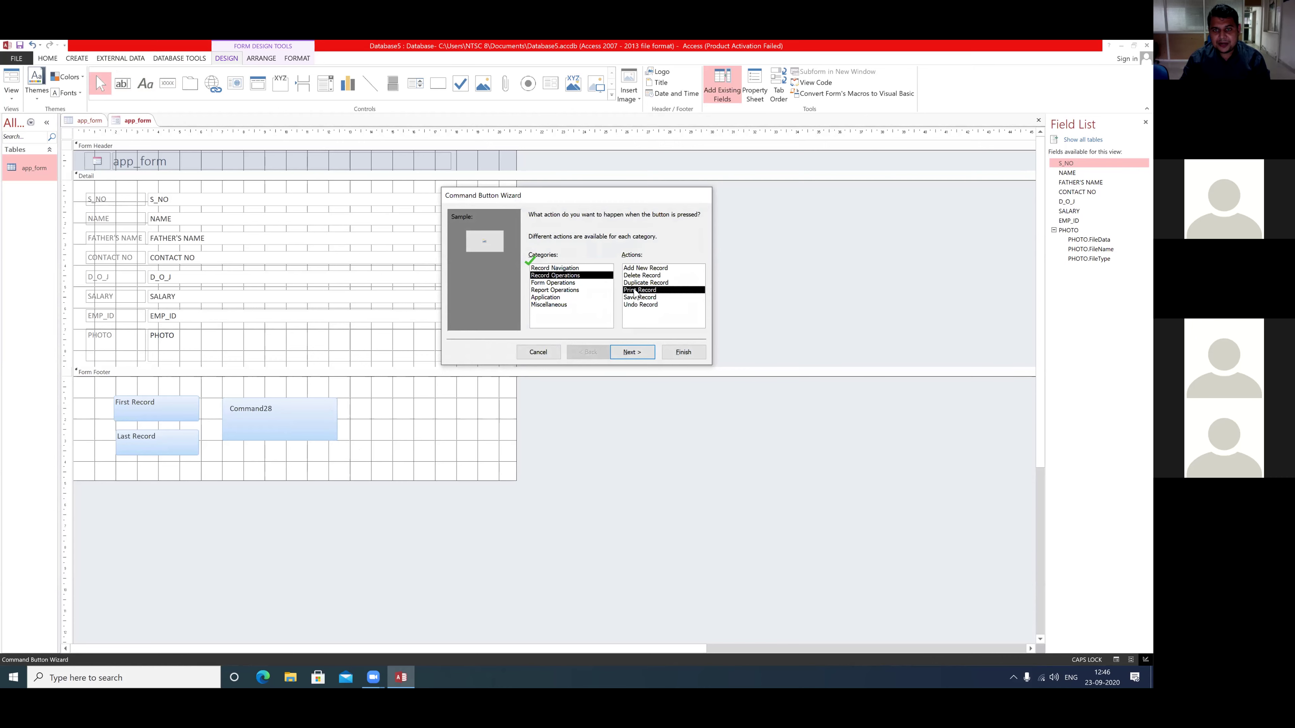
pyautogui.click(632, 352)
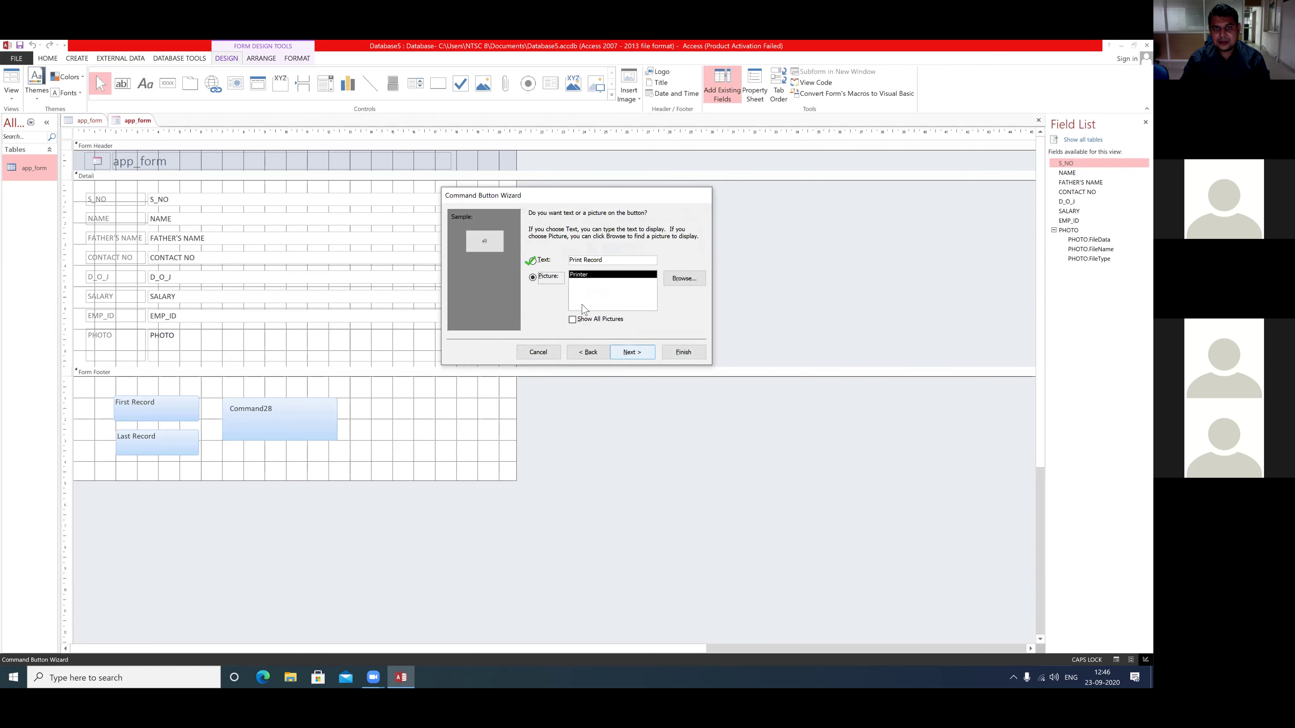
pyautogui.click(632, 352)
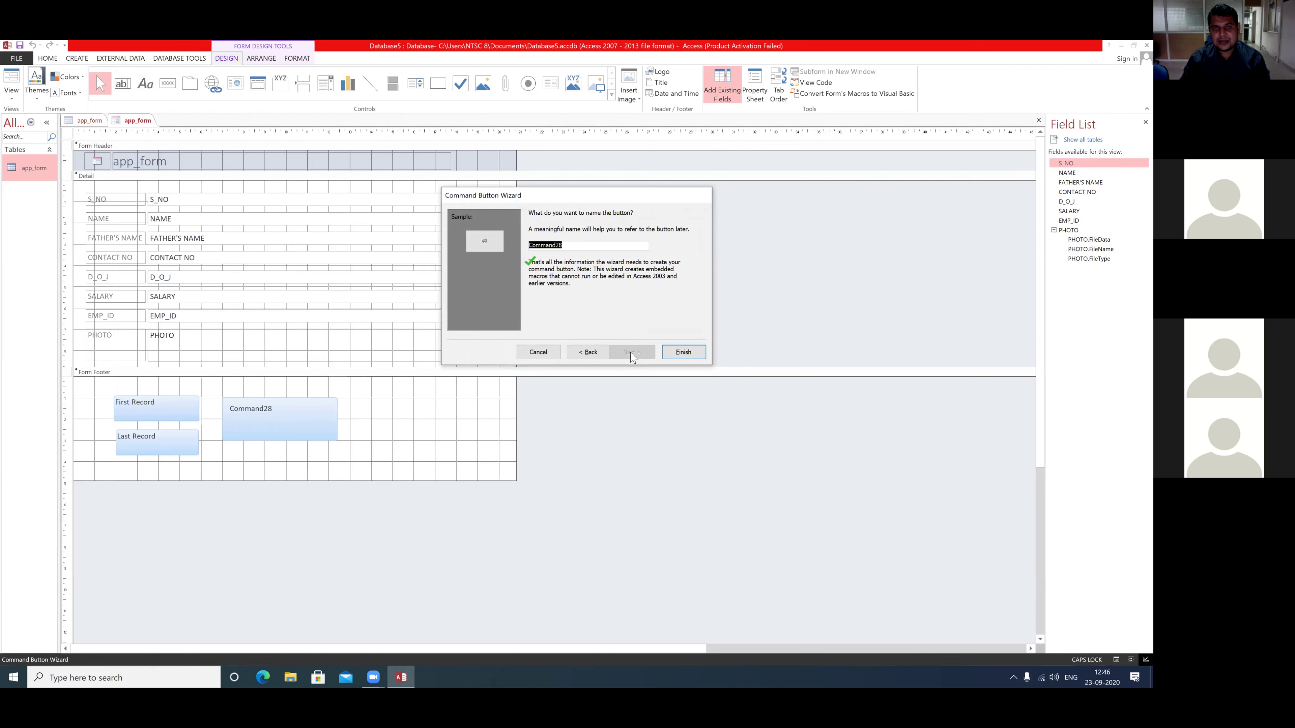
pyautogui.click(671, 357)
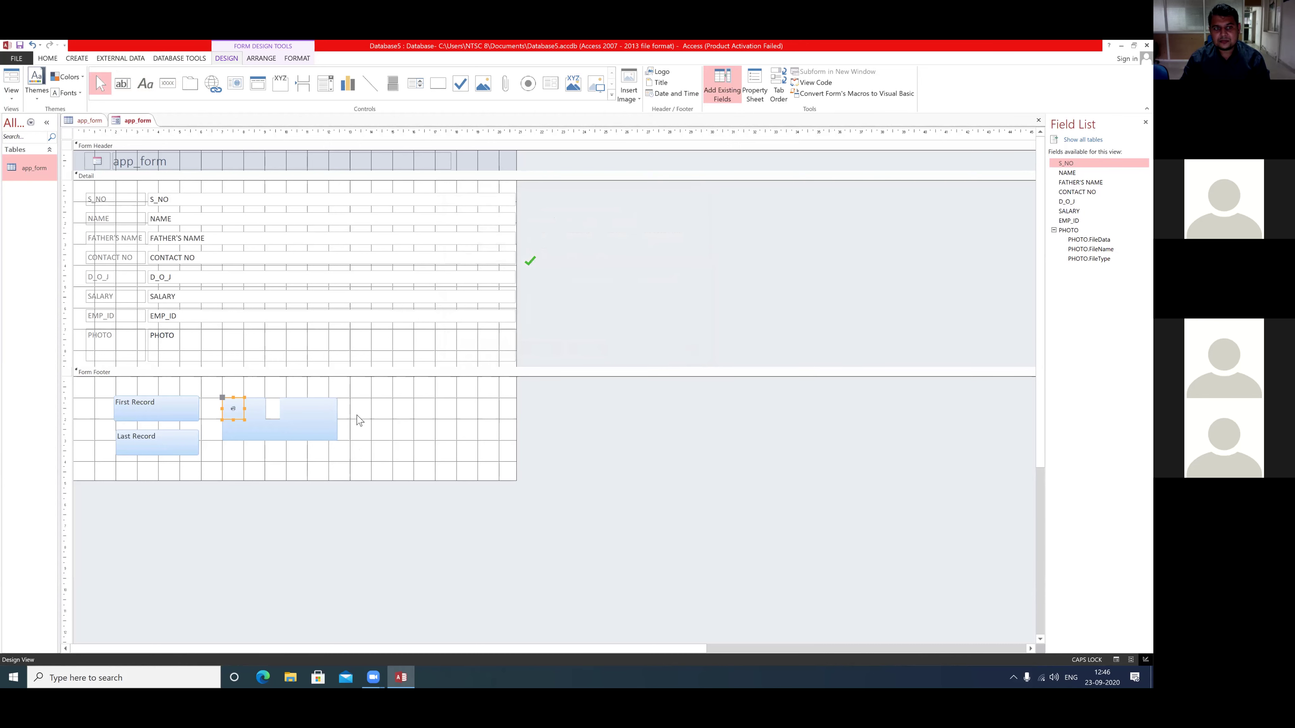
pyautogui.click(359, 420)
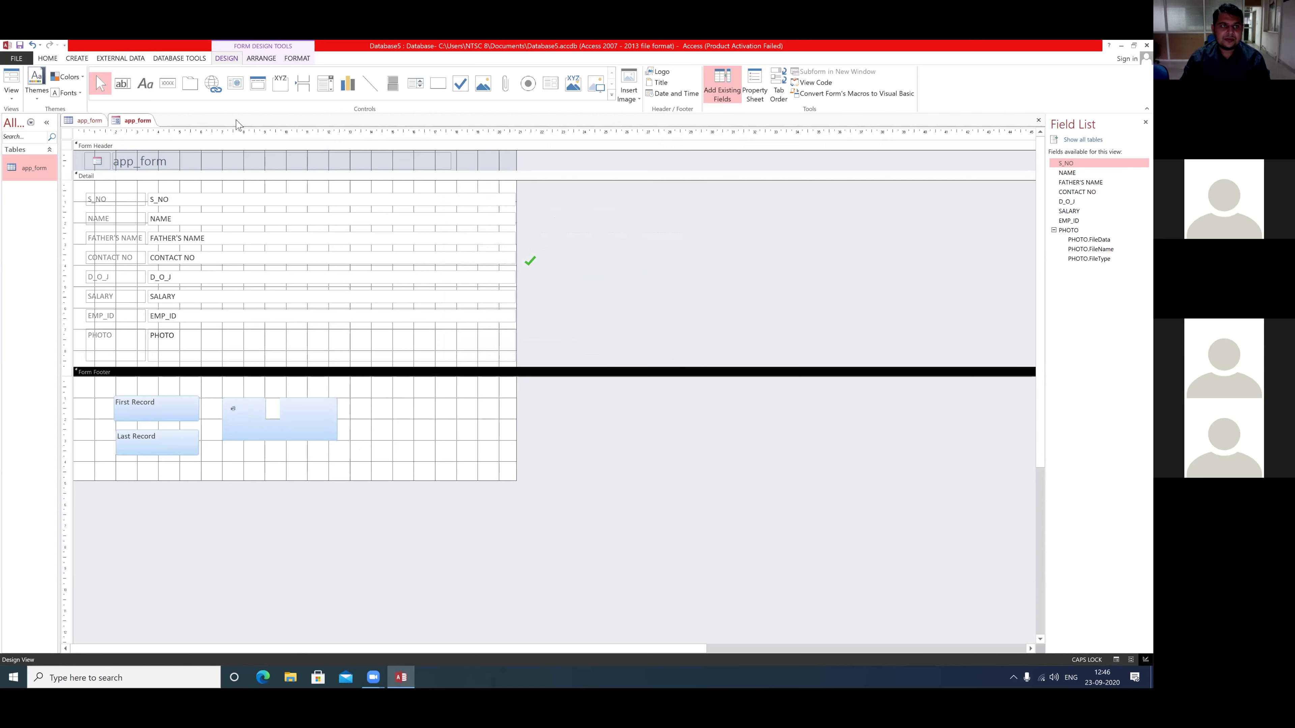
# Step: Add a command button below the print button with the Record Operations action Save Record and the Save Record picture
pyautogui.click(172, 84)
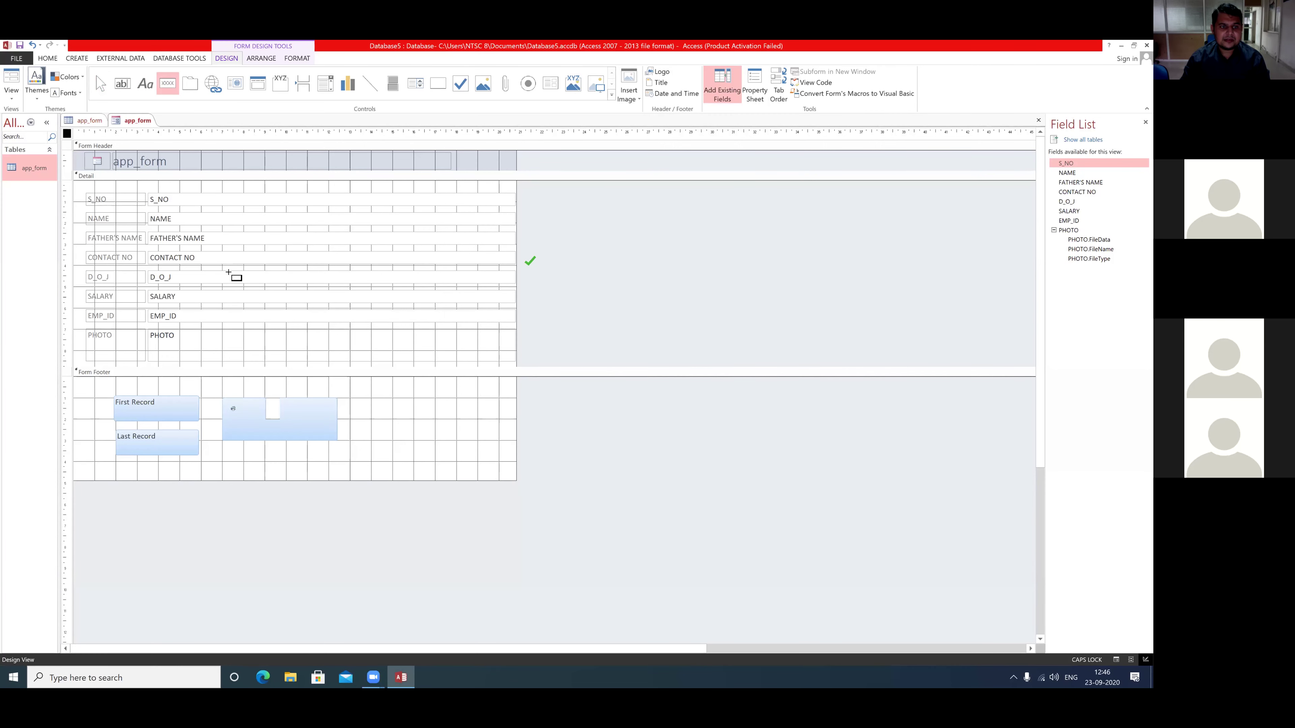
pyautogui.moveTo(223, 449); pyautogui.dragTo(286, 470)
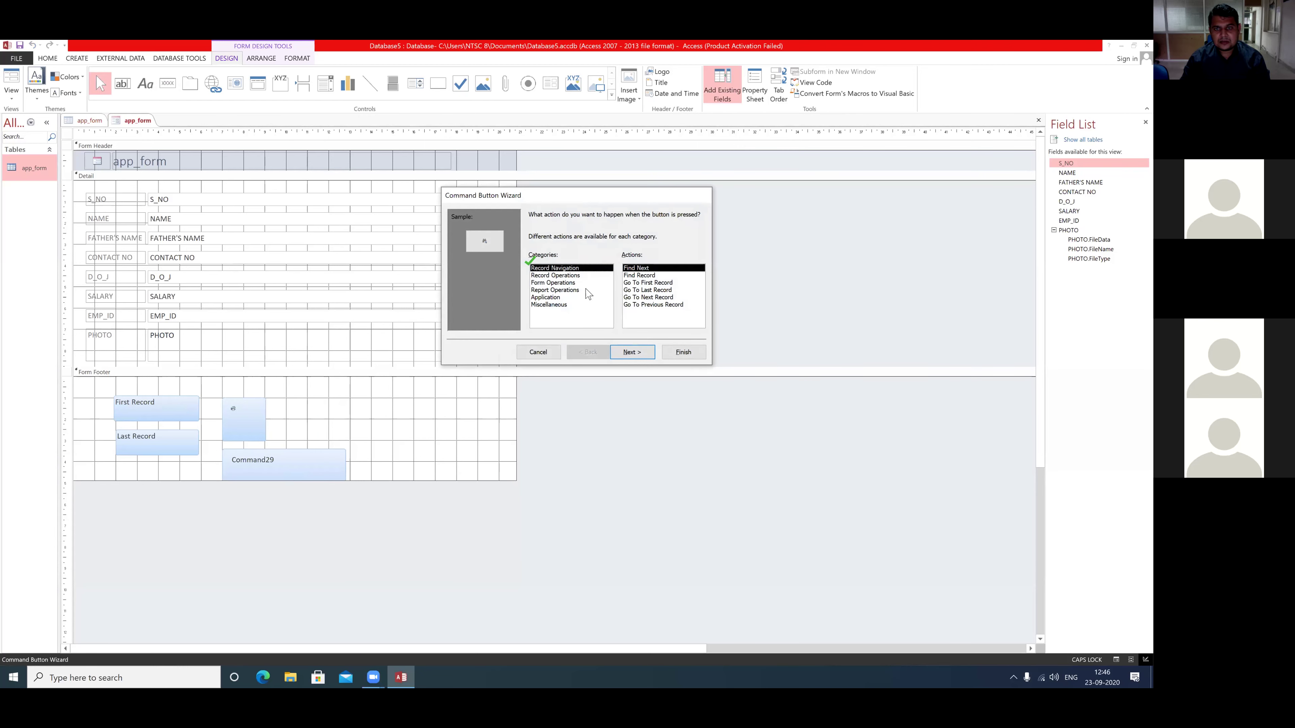
pyautogui.click(559, 276)
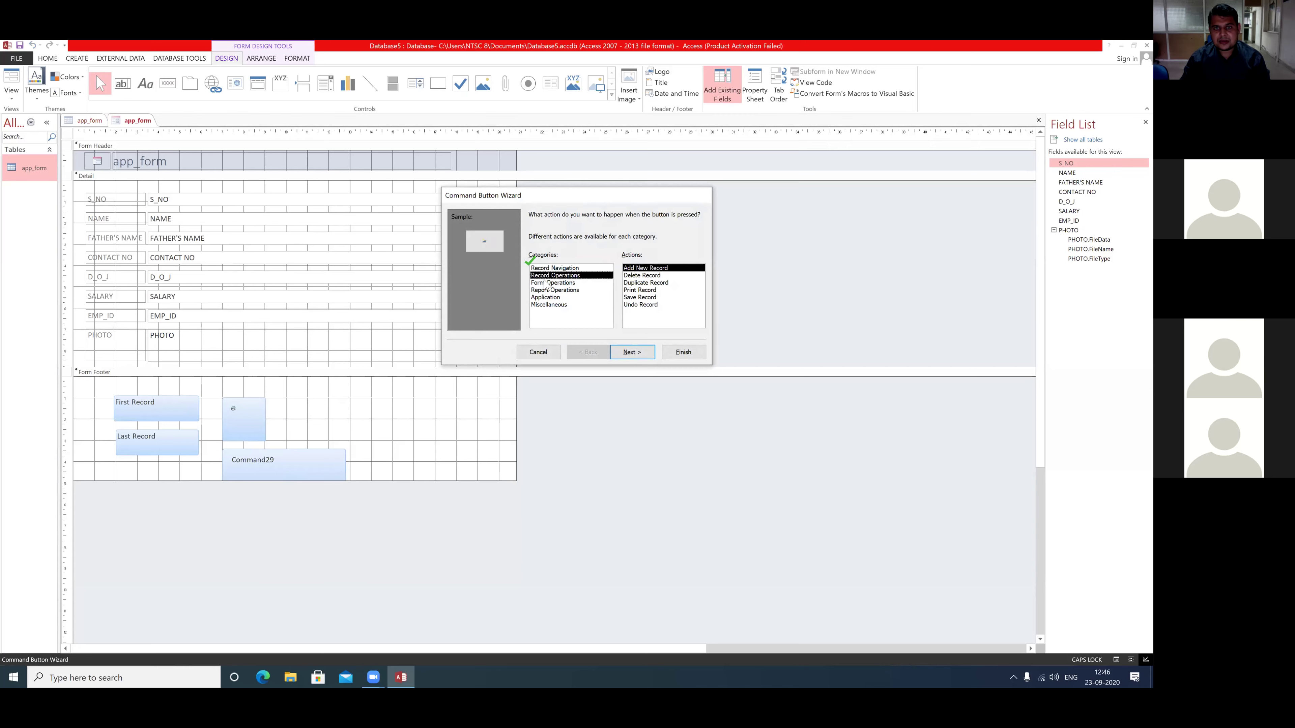
pyautogui.click(641, 298)
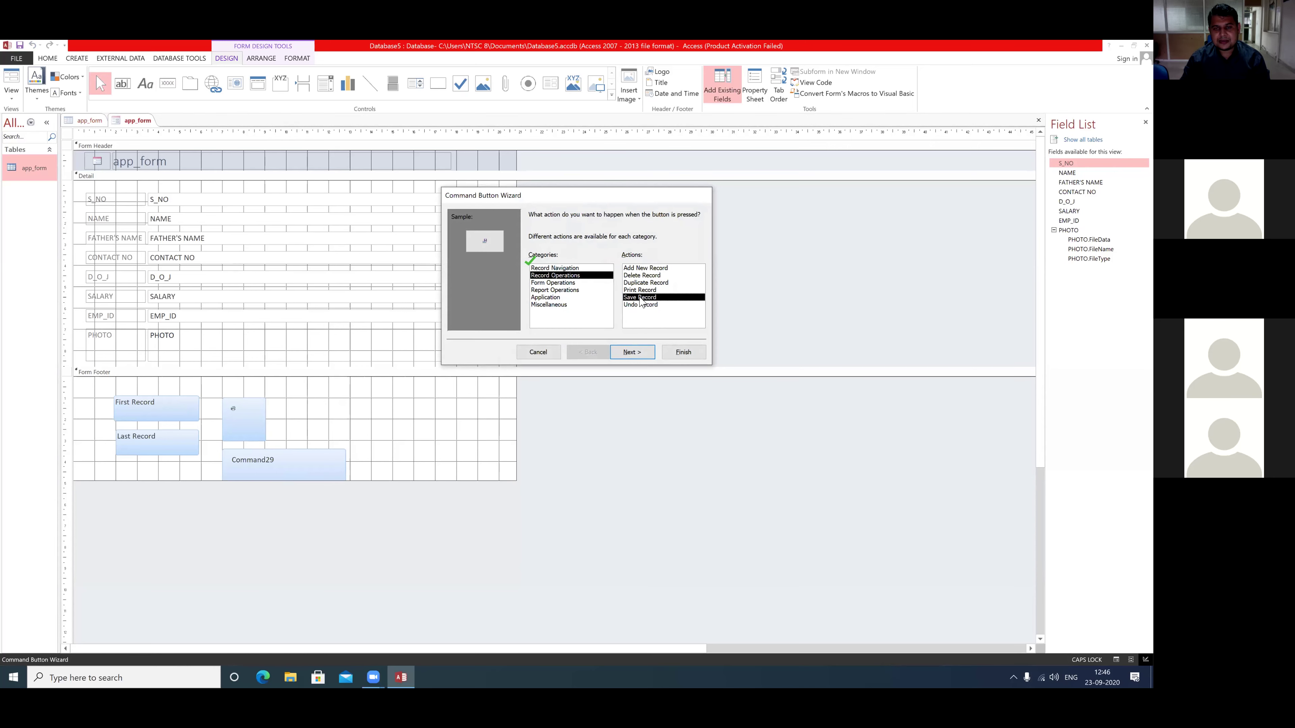
pyautogui.click(632, 353)
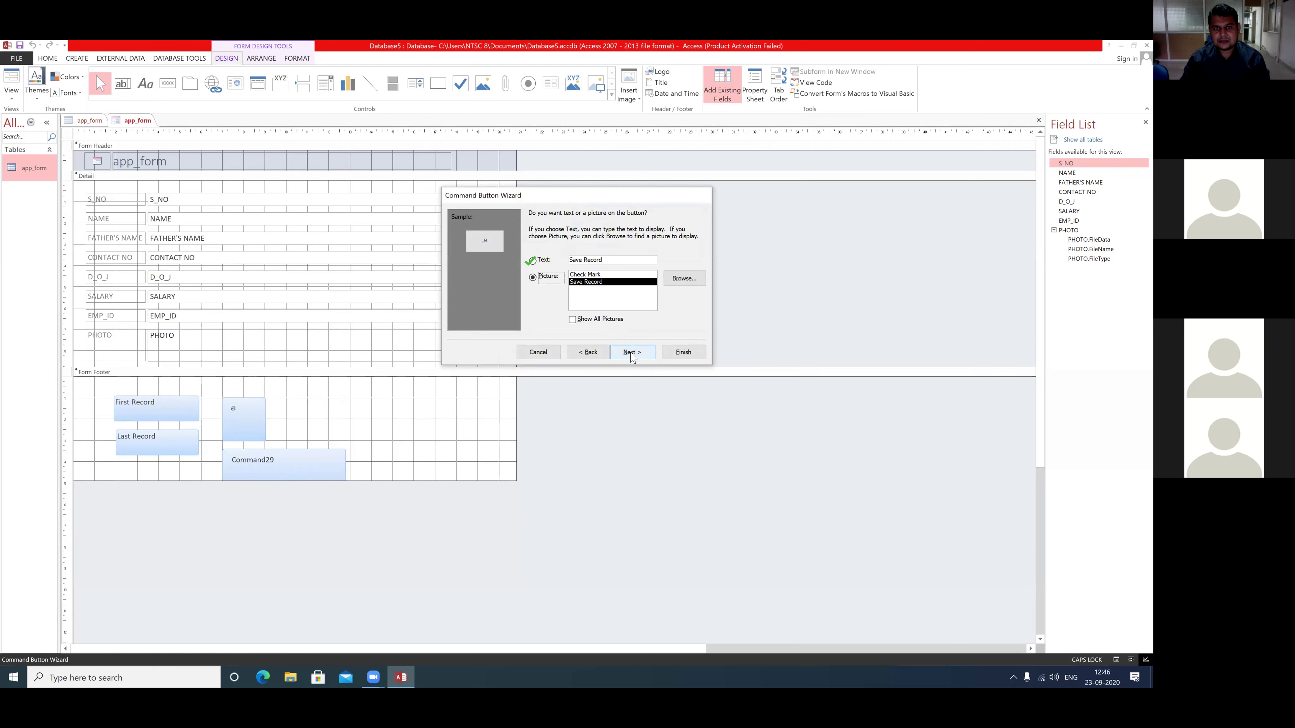
pyautogui.click(632, 352)
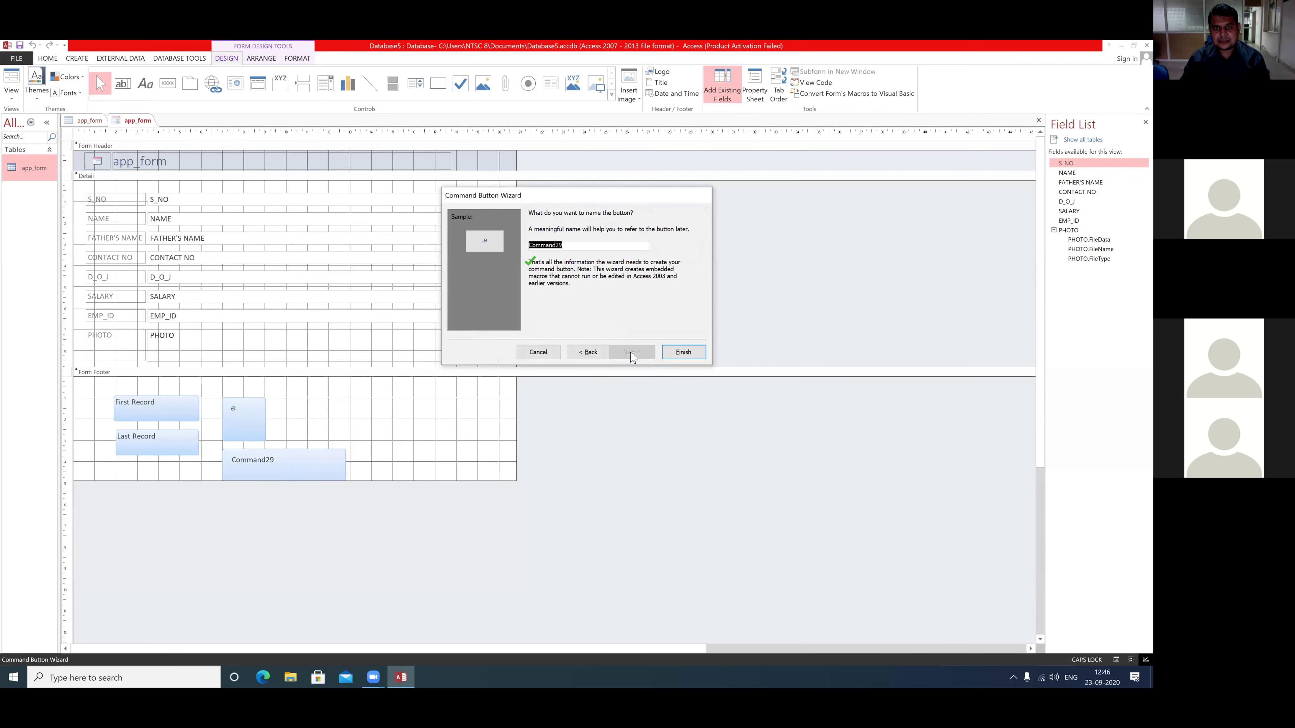
pyautogui.click(676, 354)
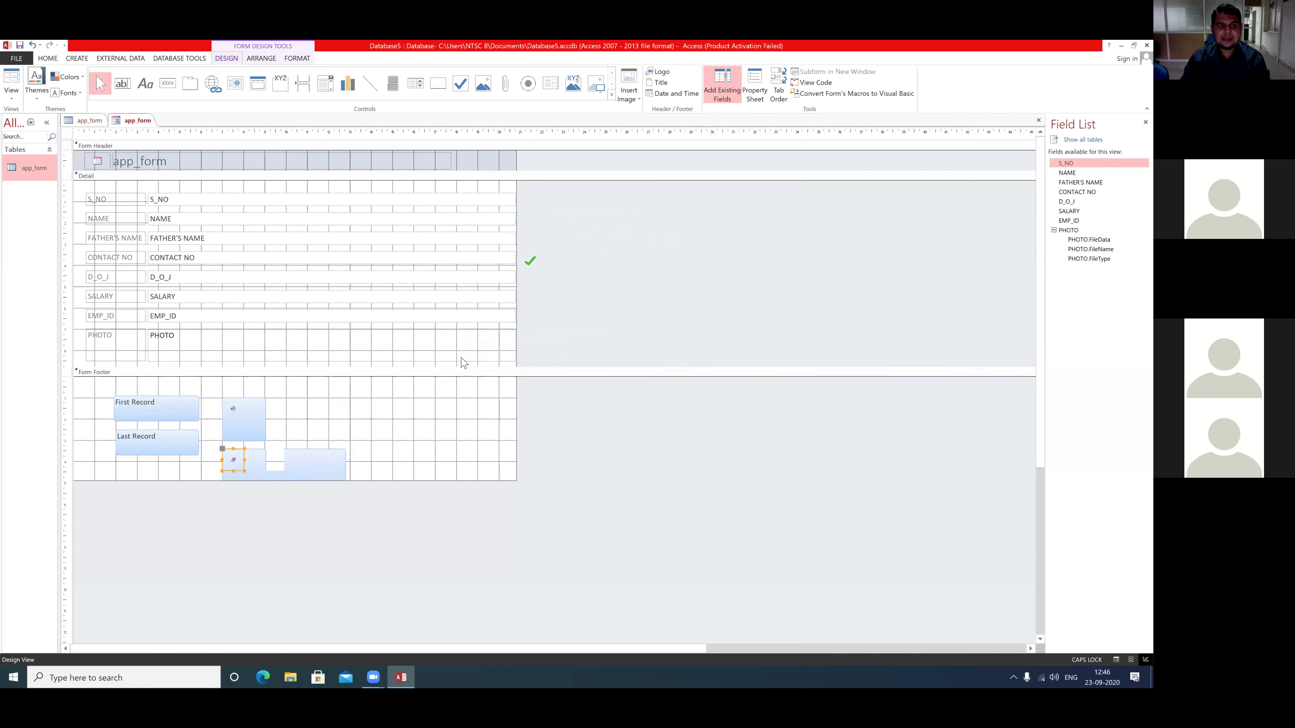
# Step: Switch the app_form form from Design View to Form View
pyautogui.click(314, 352)
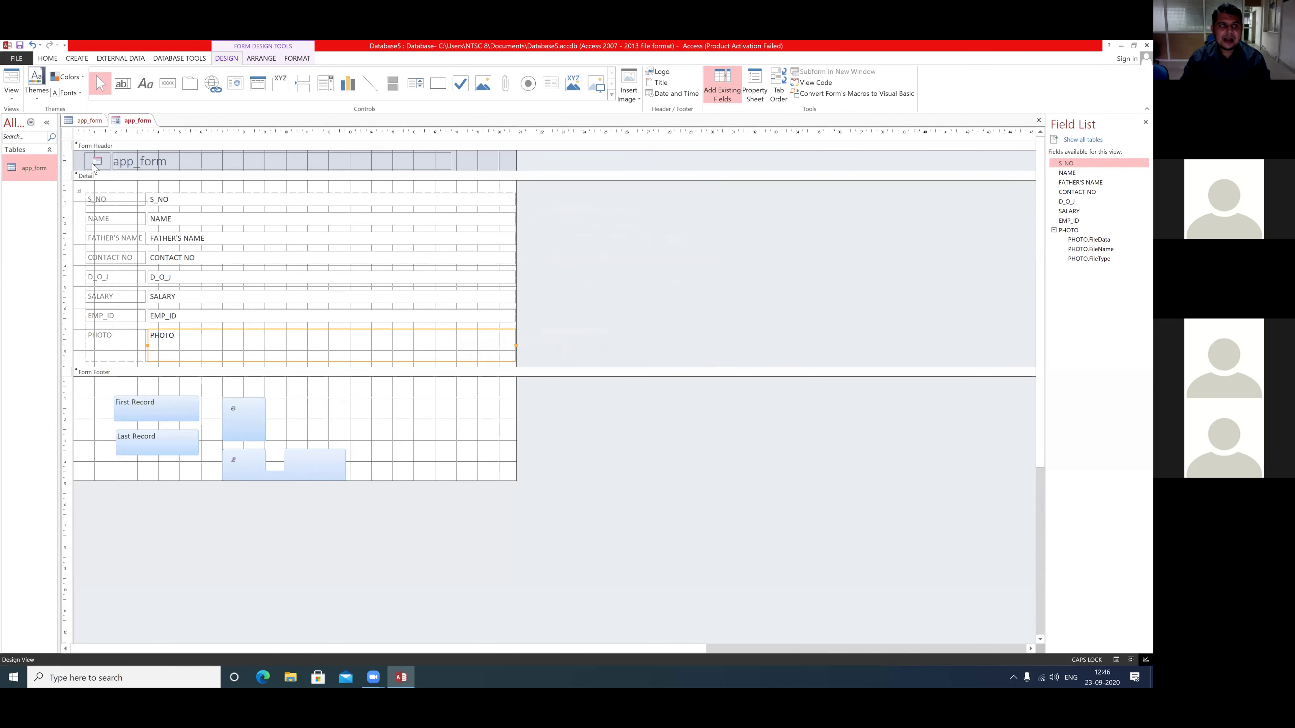
pyautogui.rightClick(131, 123)
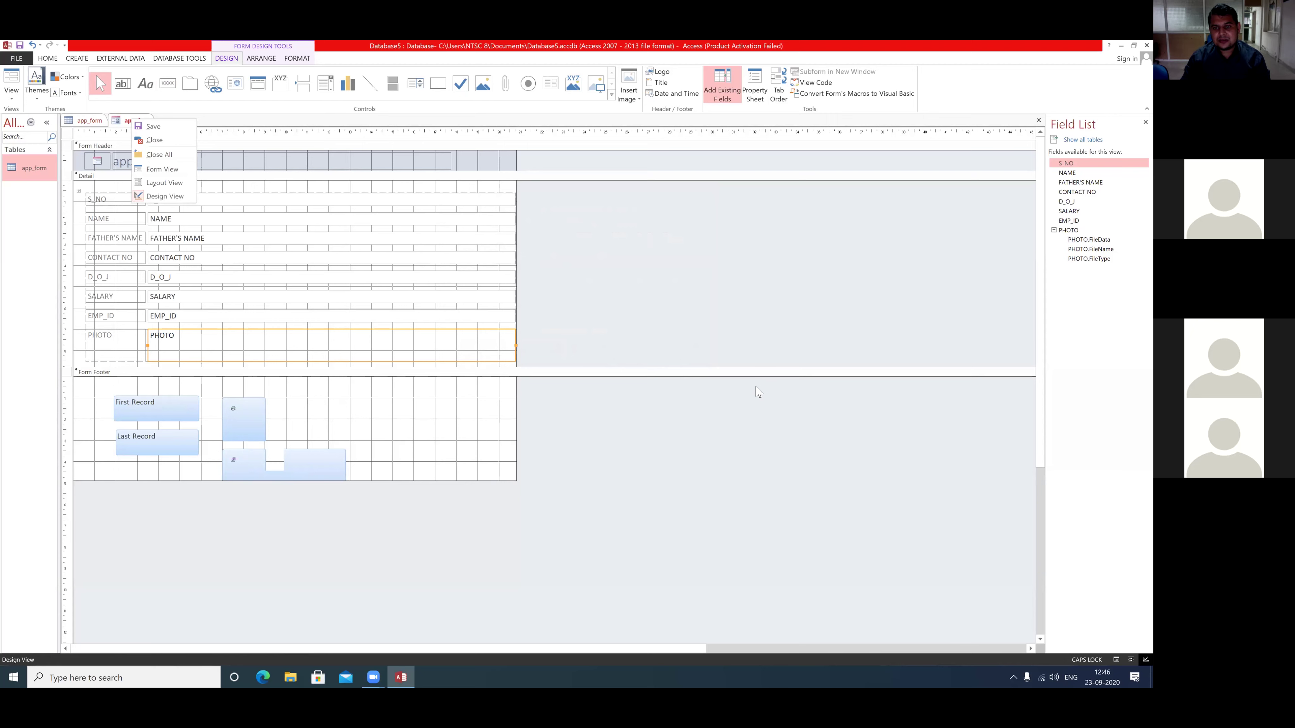
pyautogui.press('Escape')
pyautogui.moveTo(123, 103)
pyautogui.mouseDown()
pyautogui.moveTo(162, 115)
pyautogui.moveTo(127, 103)
pyautogui.mouseUp()
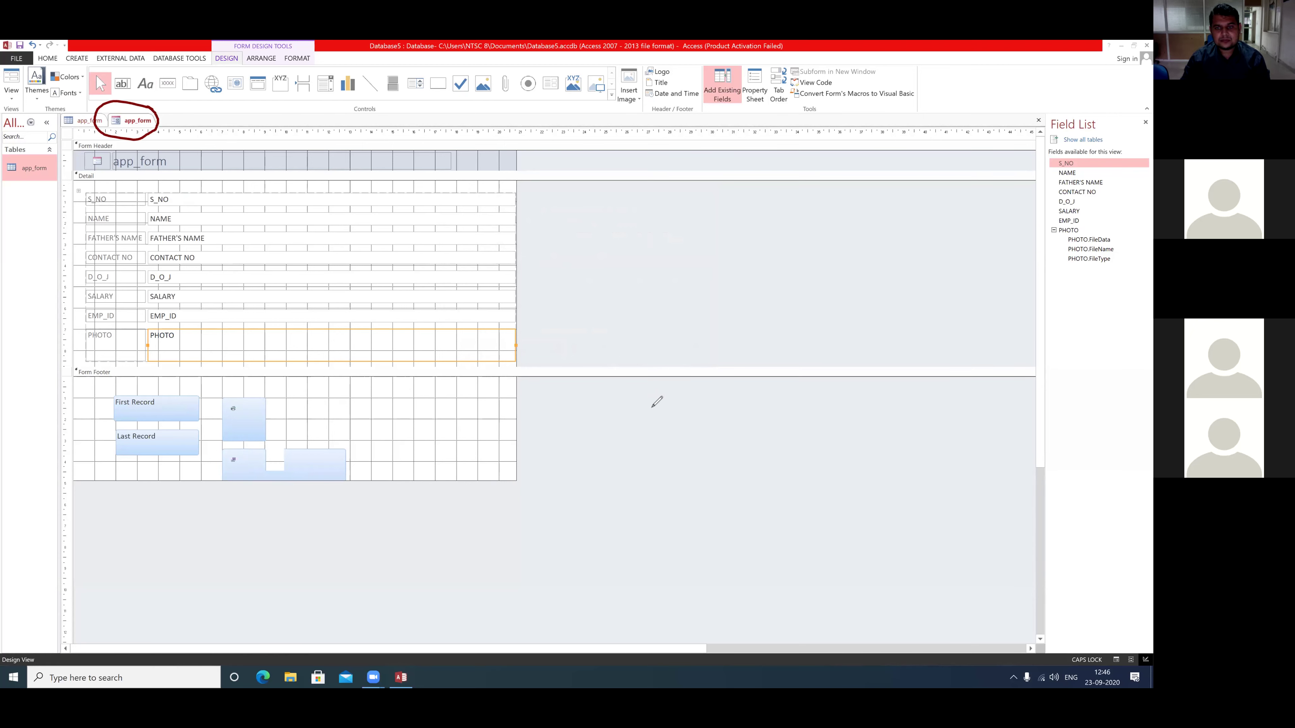
pyautogui.rightClick(131, 123)
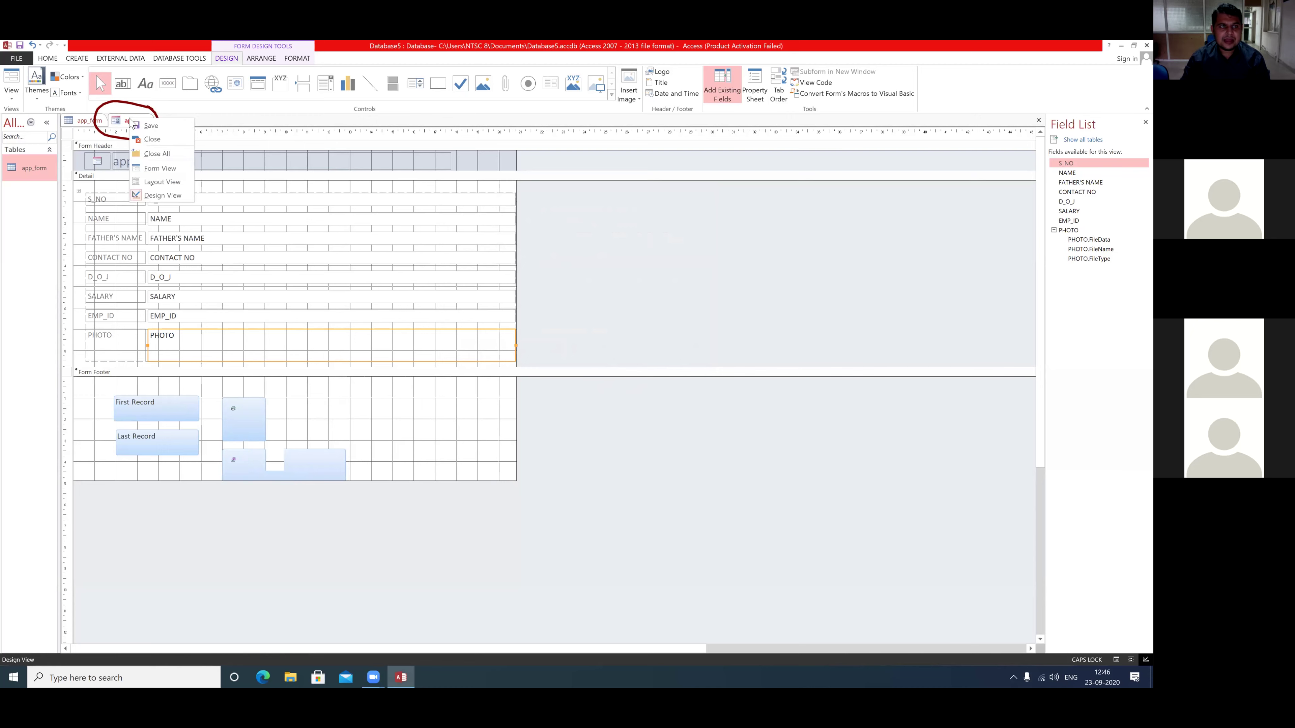
pyautogui.click(155, 169)
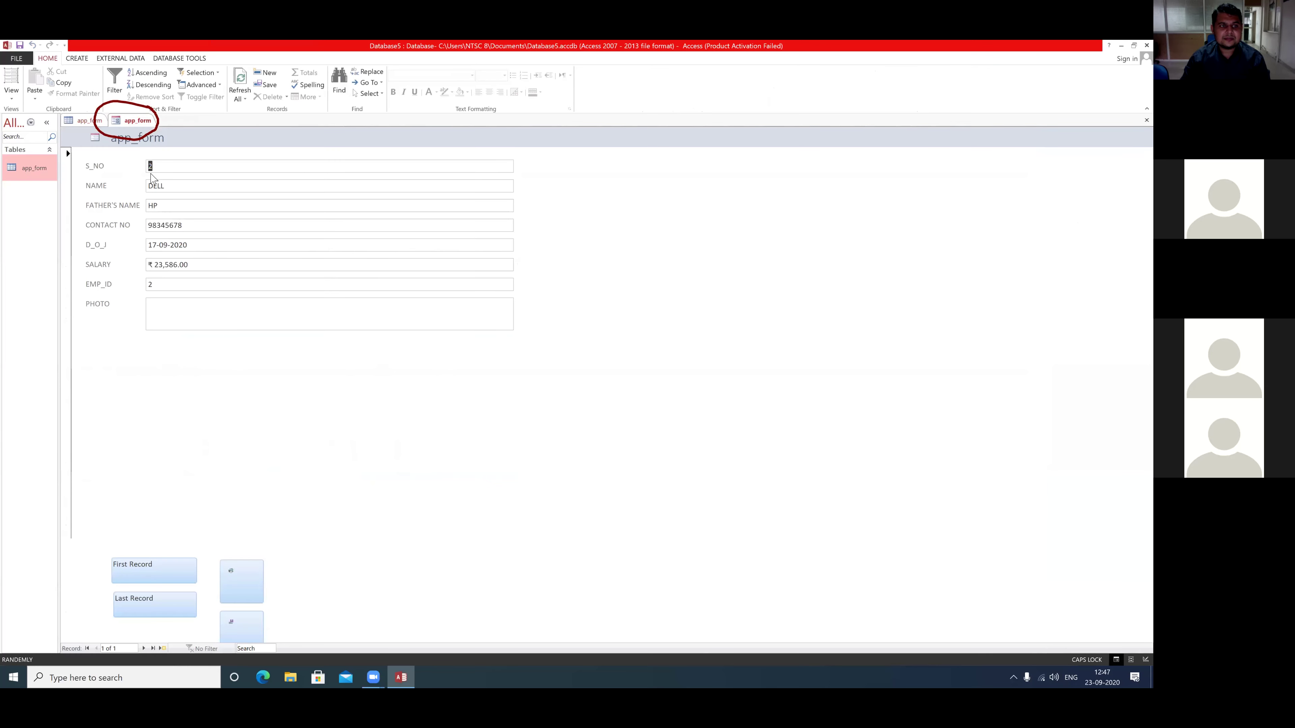
# Step: Test the First Record and Last Record navigation buttons in the form footer
pyautogui.click(136, 575)
pyautogui.click(135, 575)
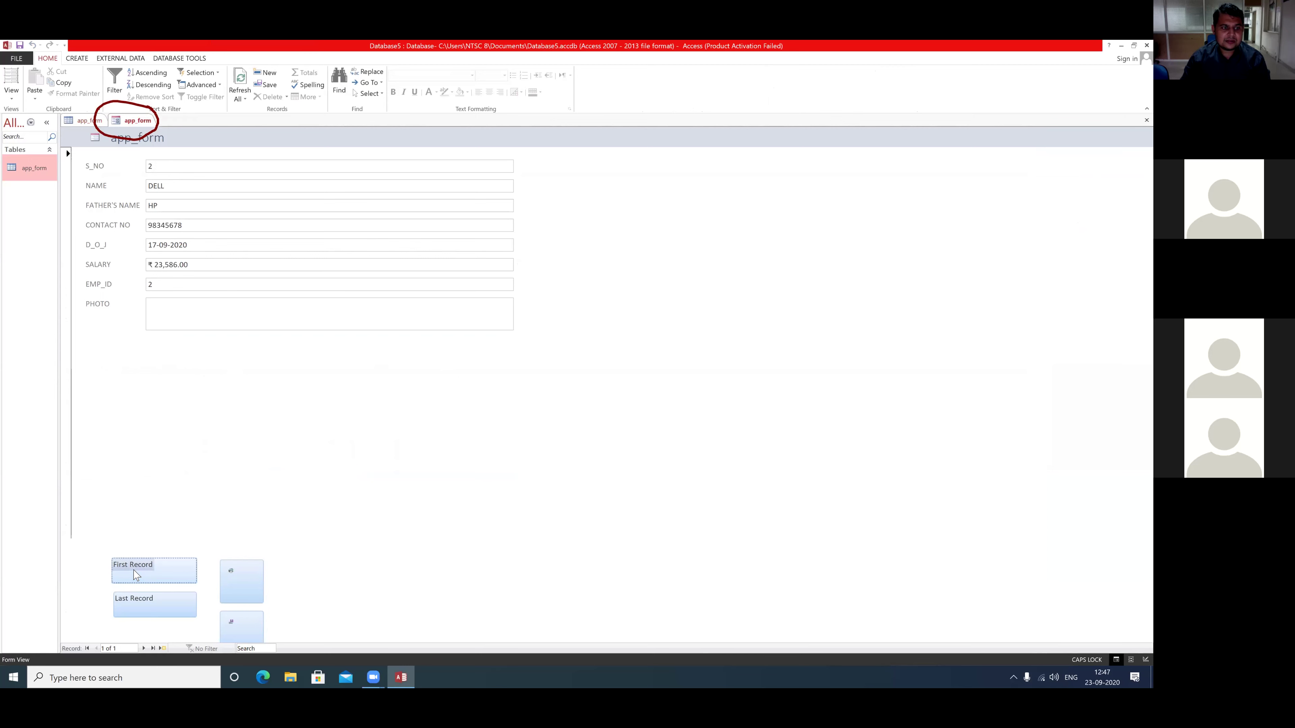
pyautogui.click(137, 608)
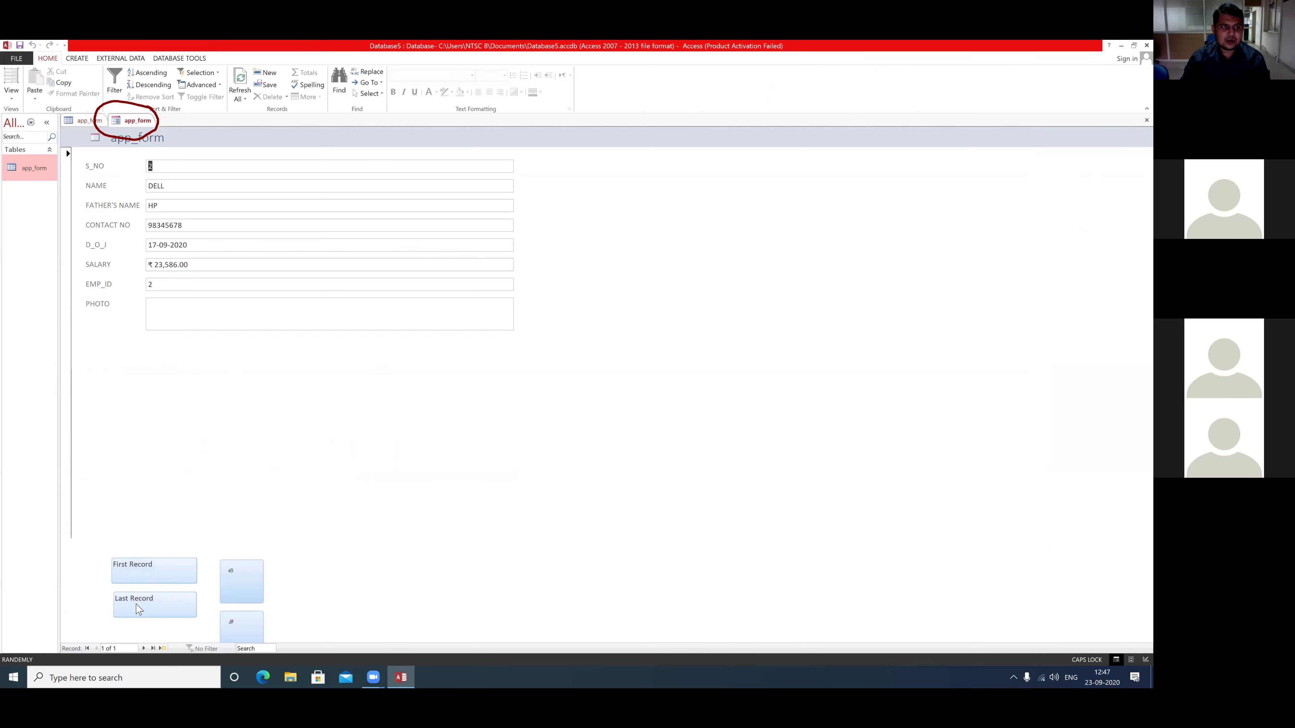
pyautogui.click(138, 602)
pyautogui.click(138, 572)
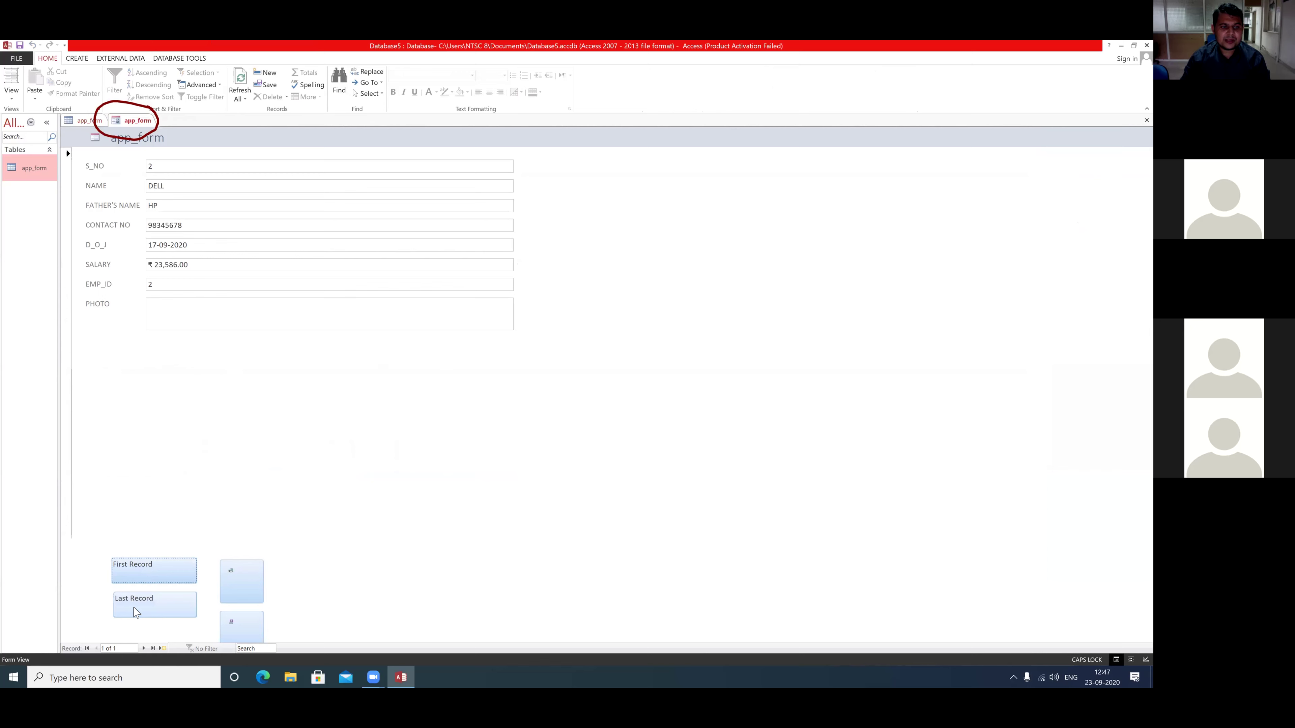
# Step: Try the footer's print button, cancel the printing, and try the Save Record button
pyautogui.click(228, 573)
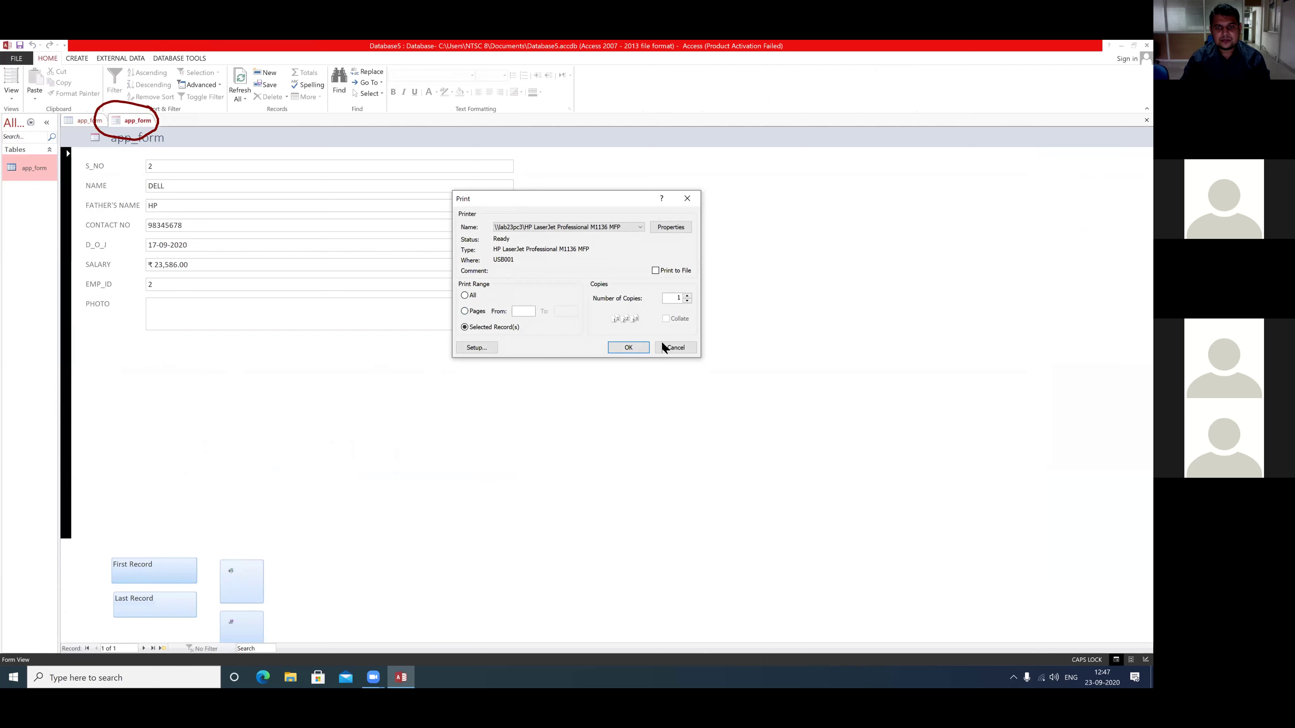
pyautogui.press('Escape')
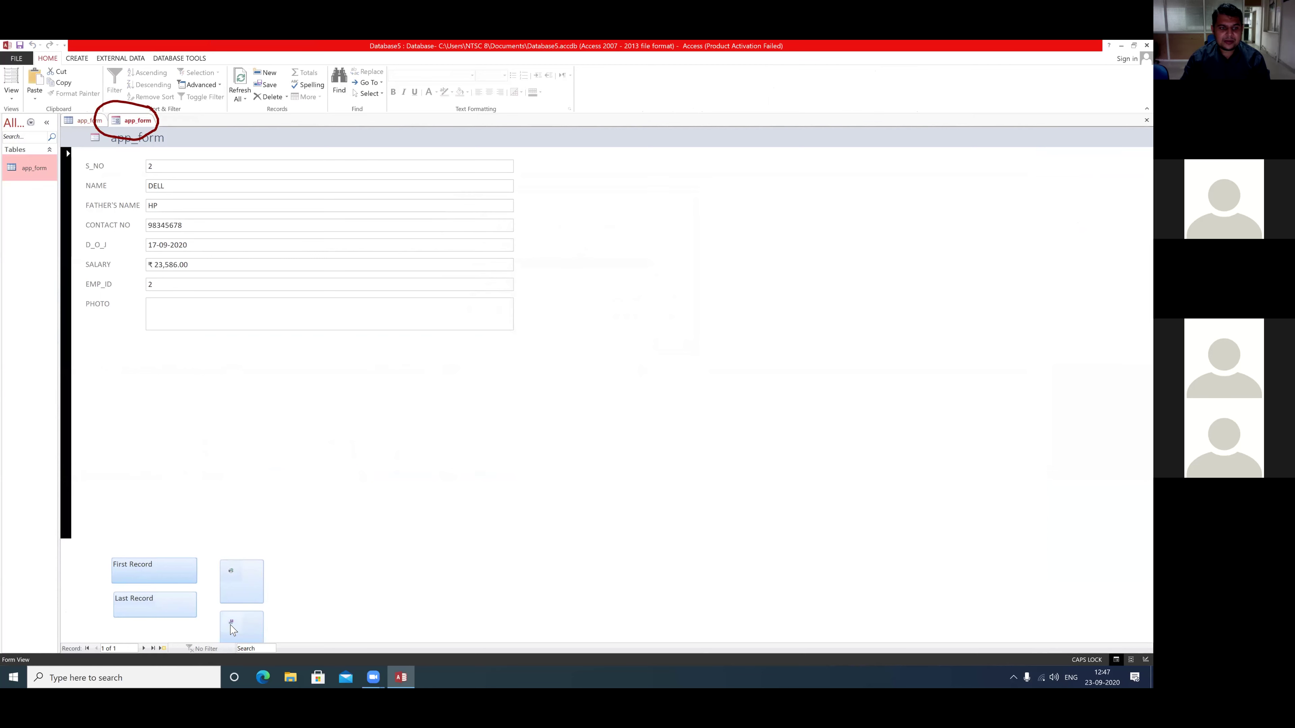
pyautogui.click(232, 629)
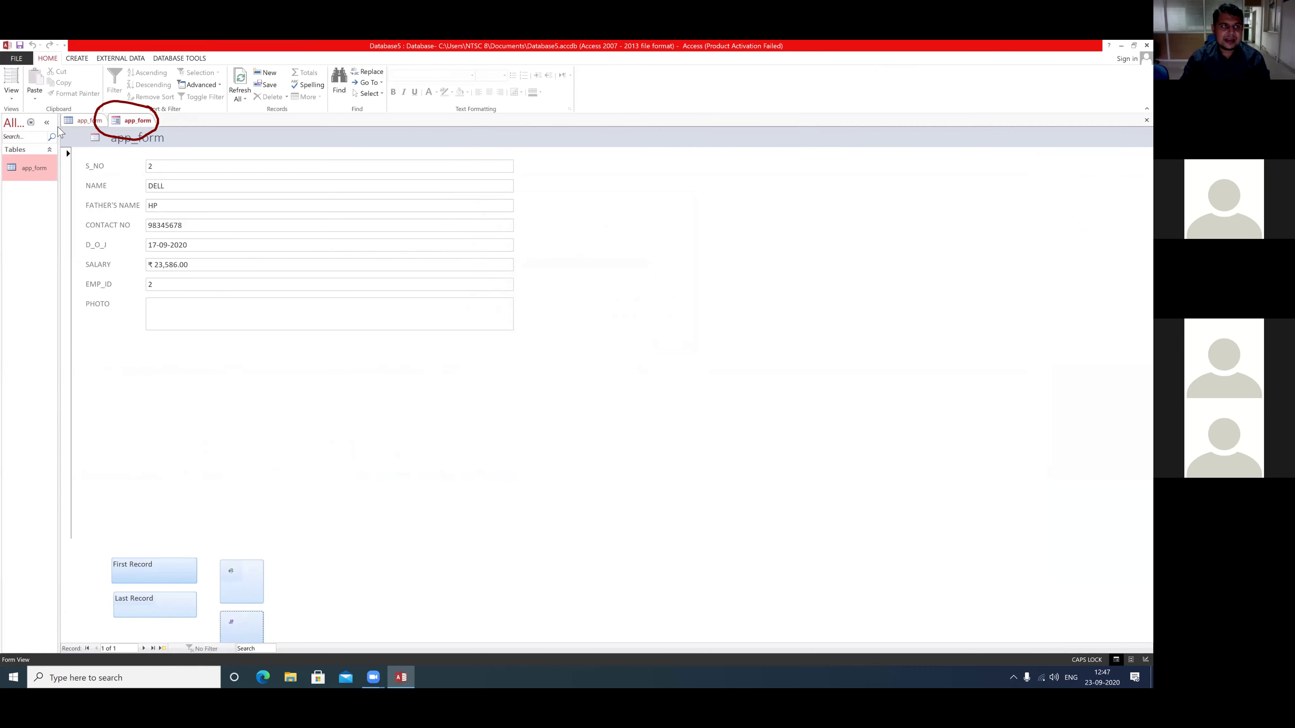
# Step: Close the app_form table and the form, saving the form's design changes under the name app_form
pyautogui.click(88, 122)
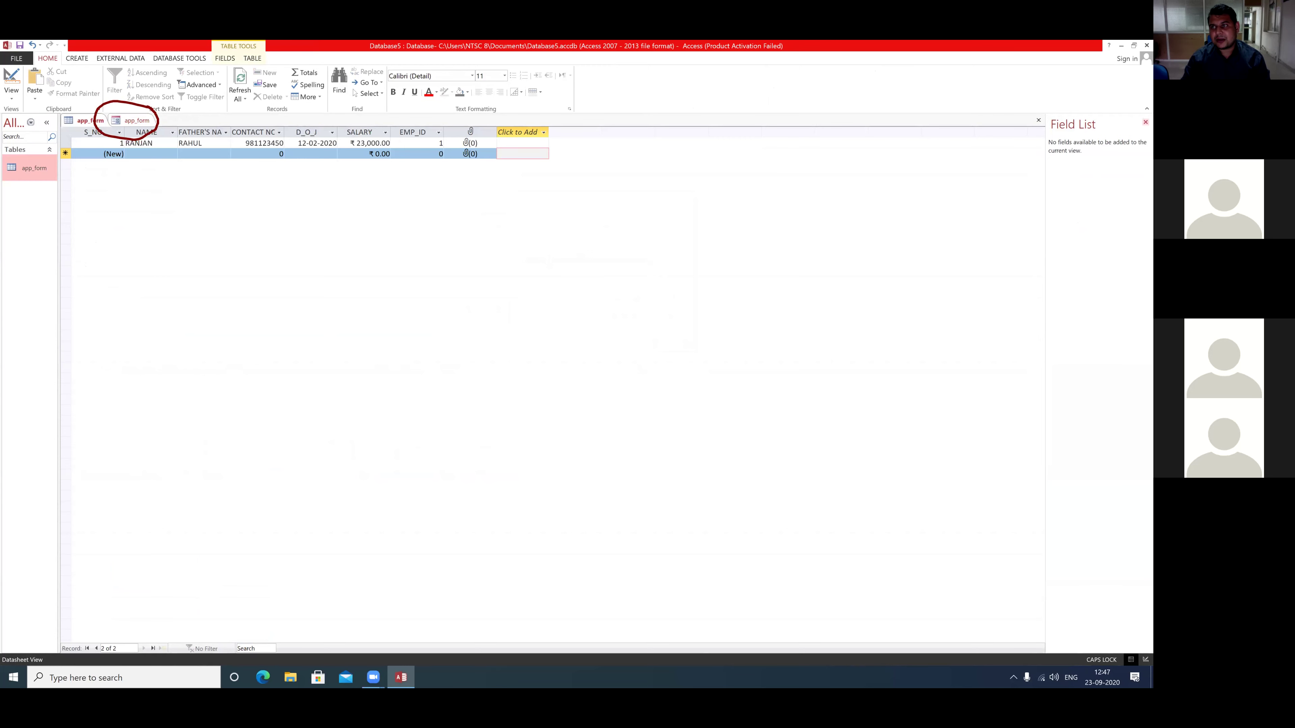
pyautogui.click(1145, 122)
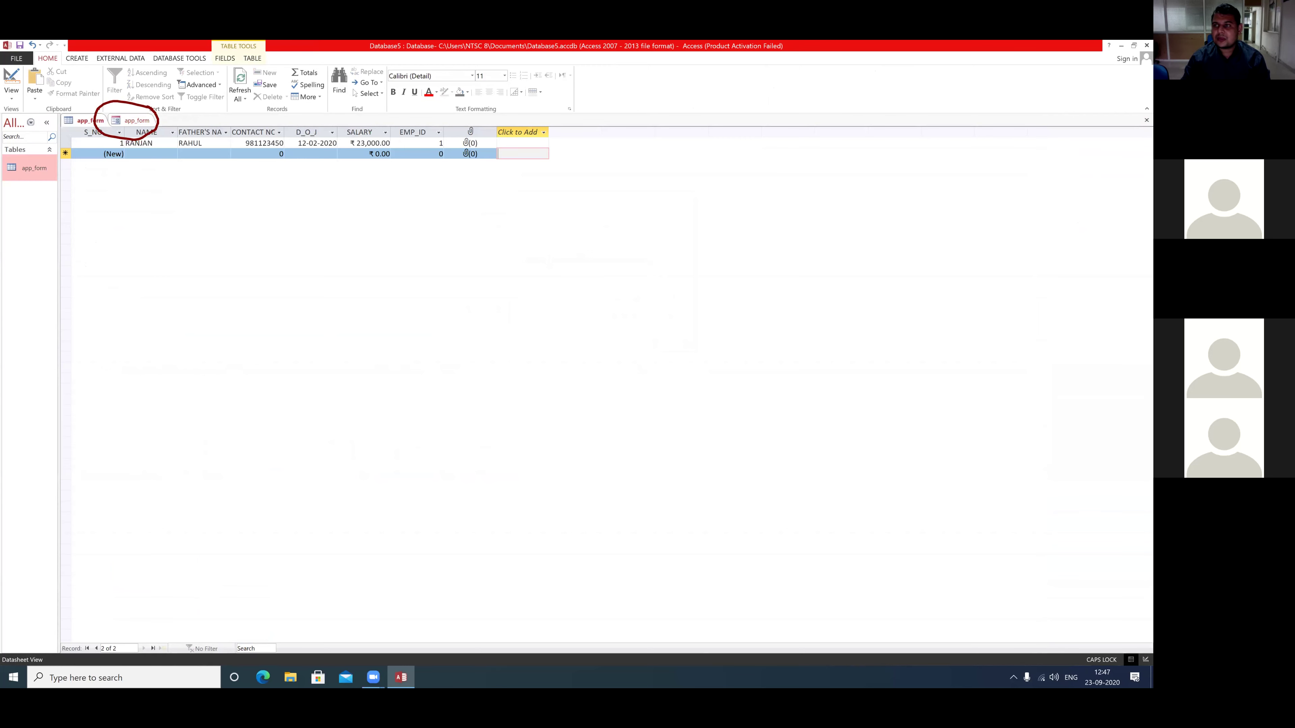
pyautogui.click(1147, 120)
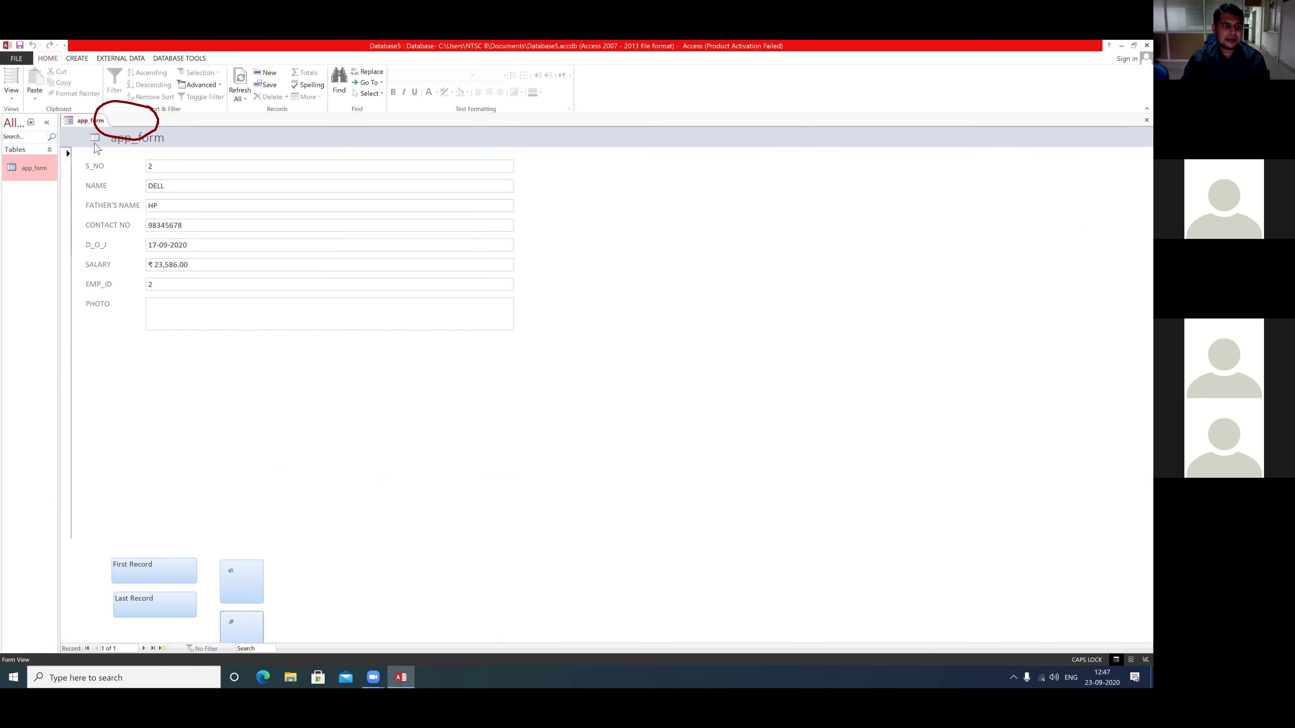
pyautogui.click(1147, 120)
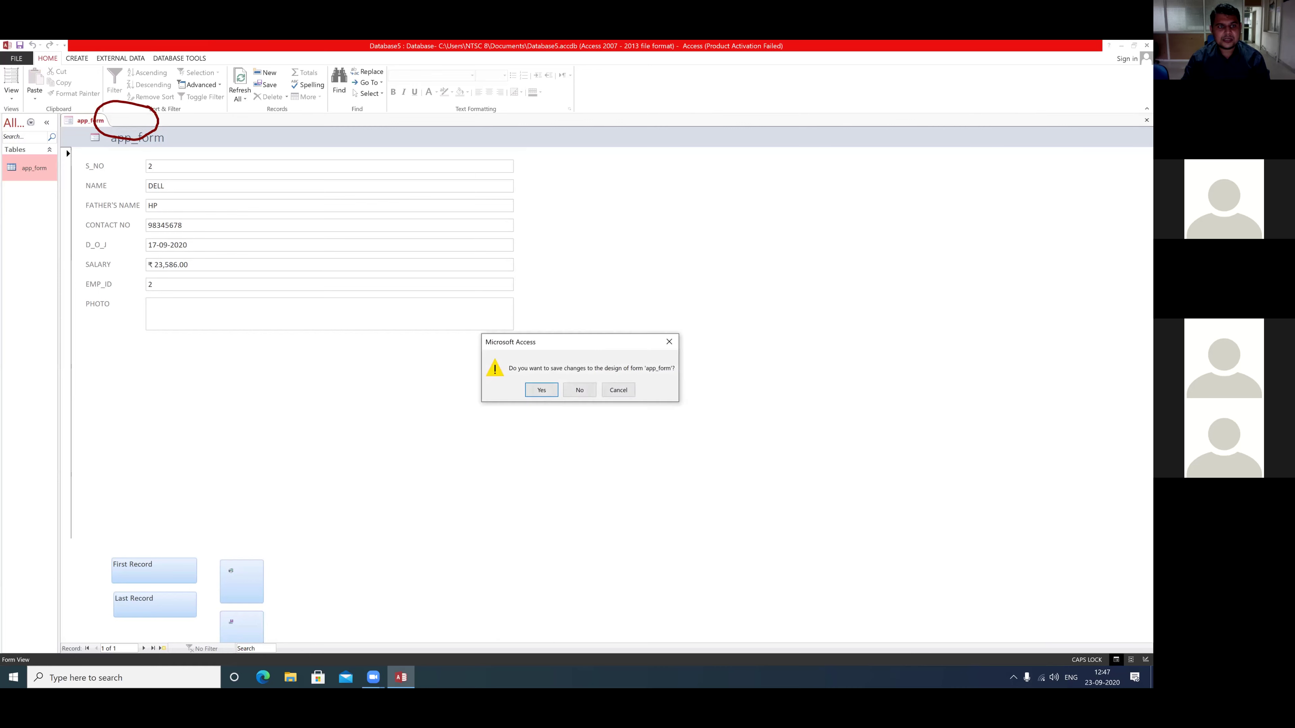
pyautogui.click(534, 391)
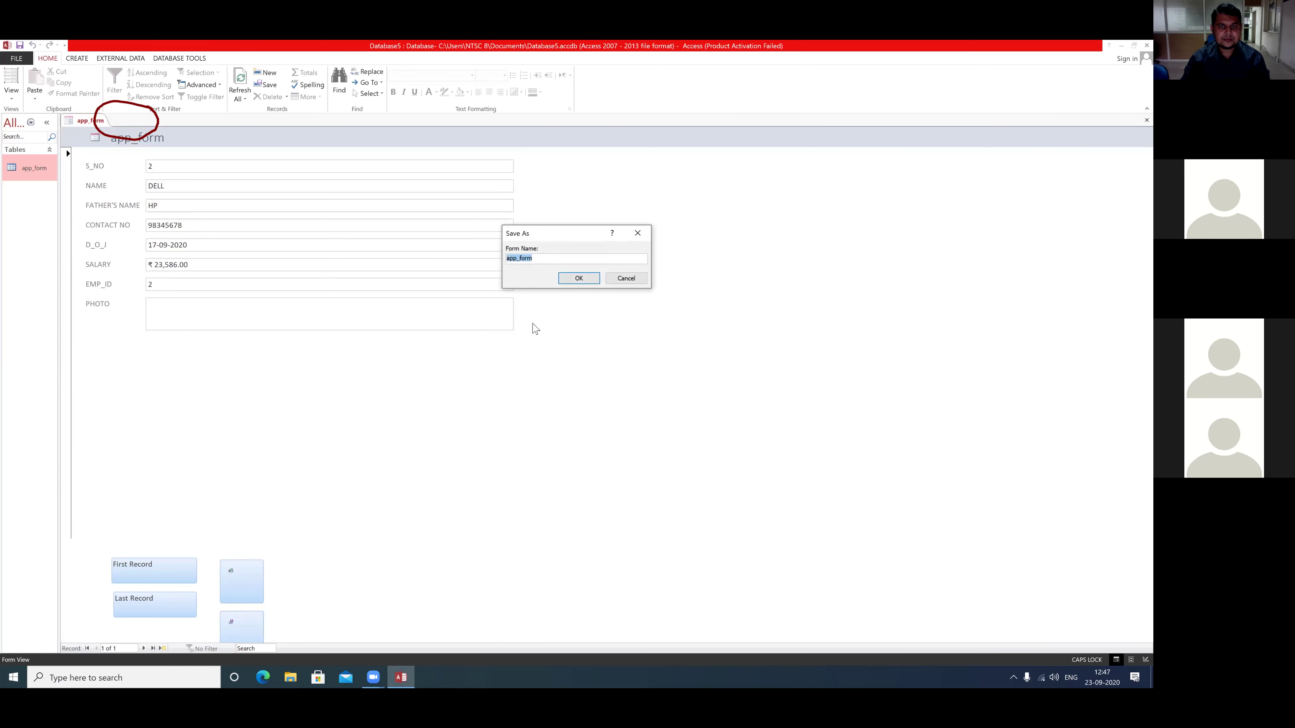
pyautogui.click(571, 281)
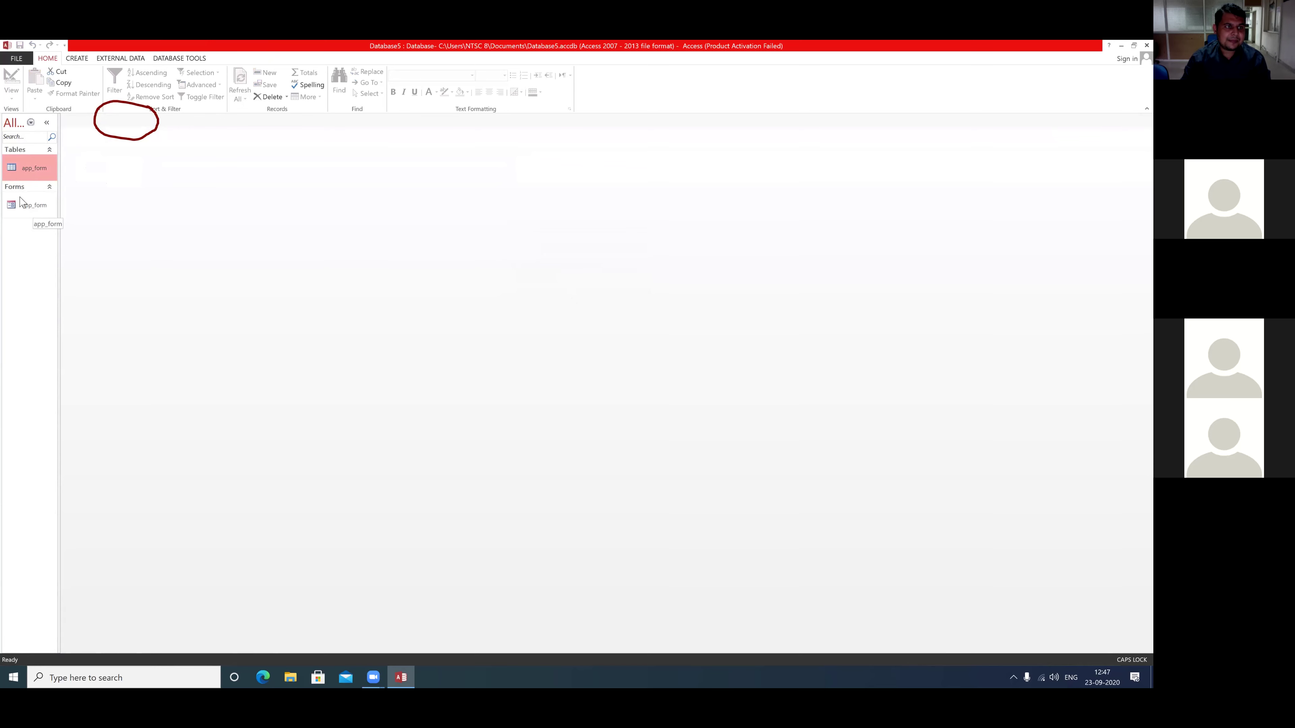
# Step: Reopen the app_form table and form, and test the First Record and Last Record buttons on the stored records
pyautogui.doubleClick(28, 167)
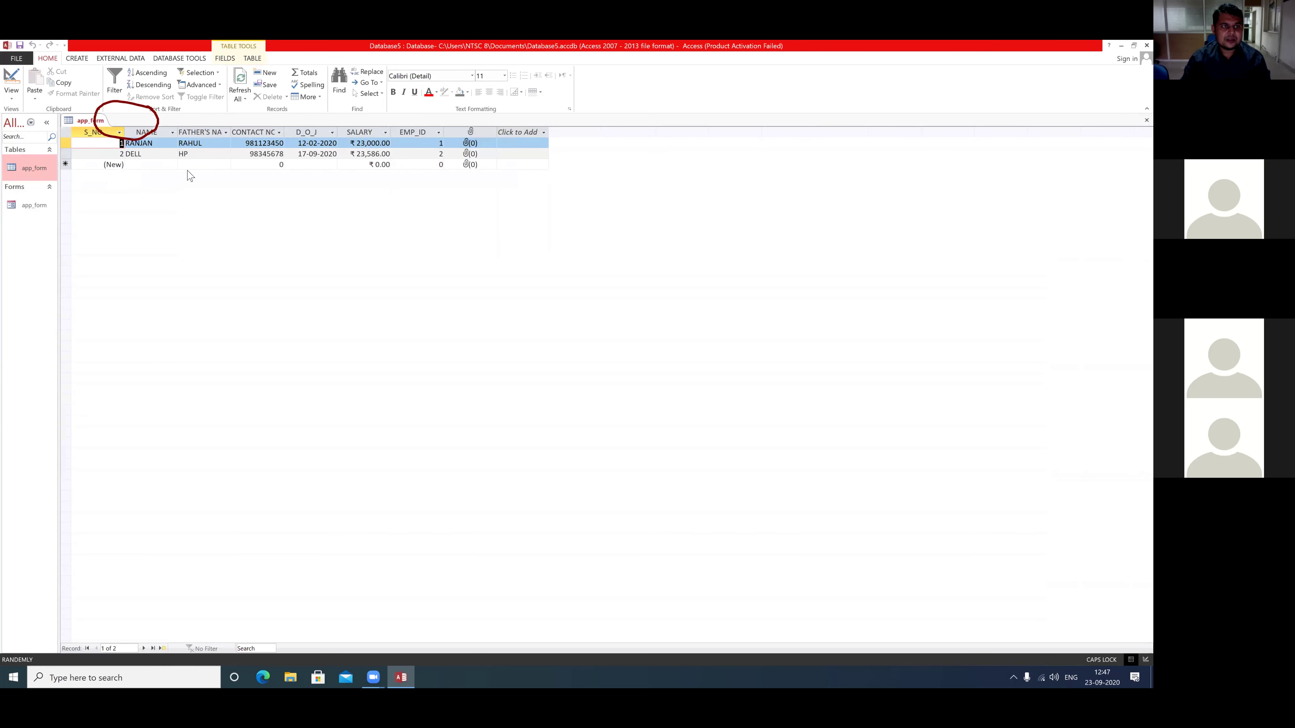
pyautogui.doubleClick(29, 206)
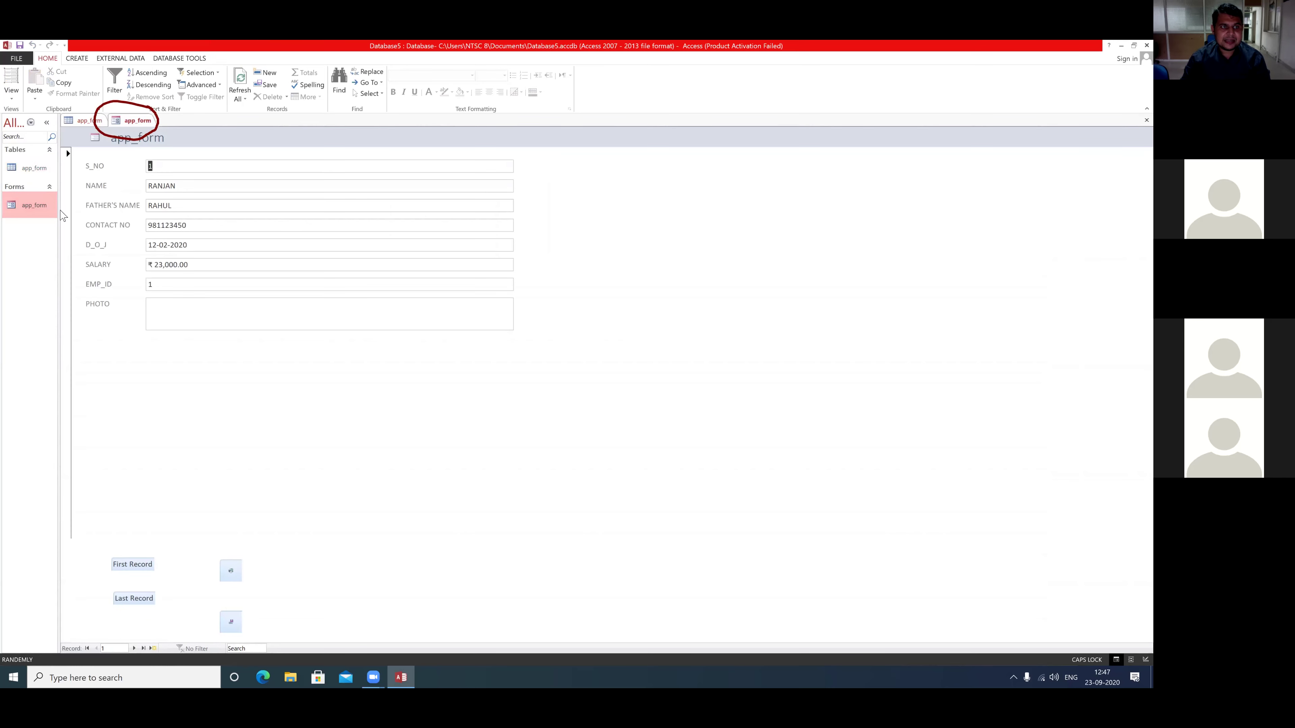
pyautogui.click(129, 571)
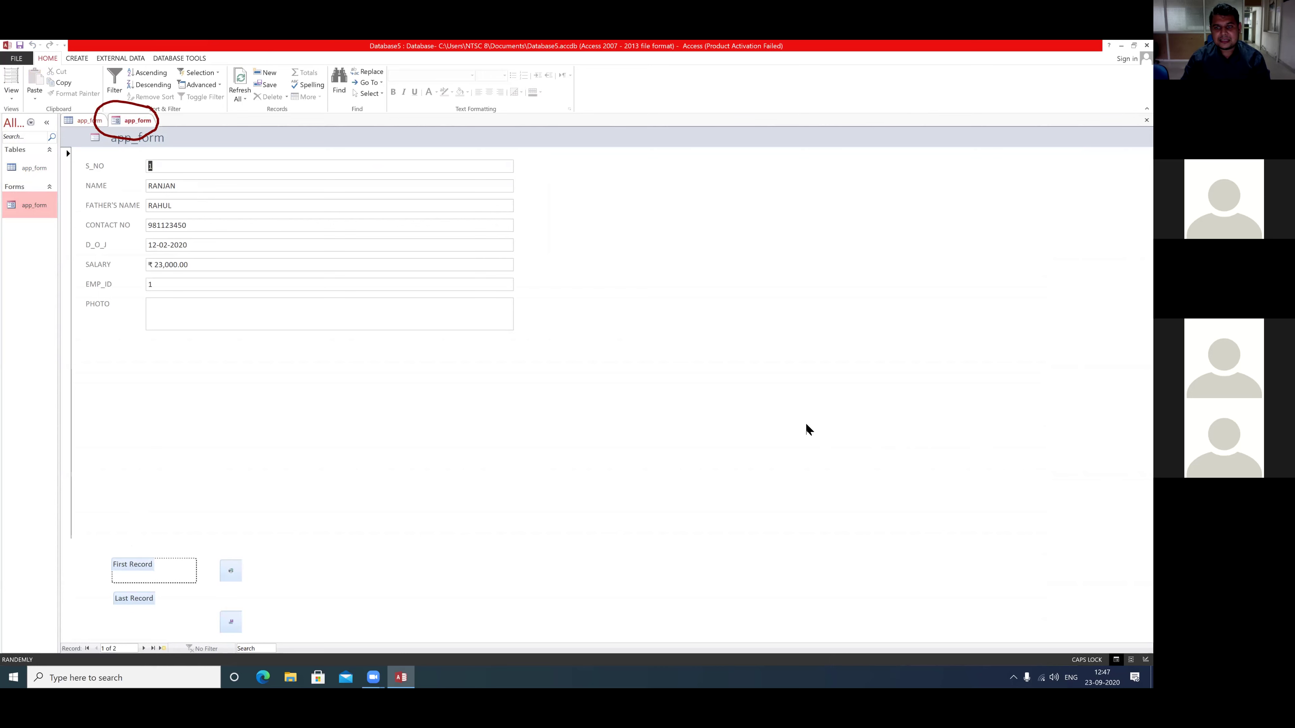
pyautogui.moveTo(192, 461); pyautogui.dragTo(143, 587)
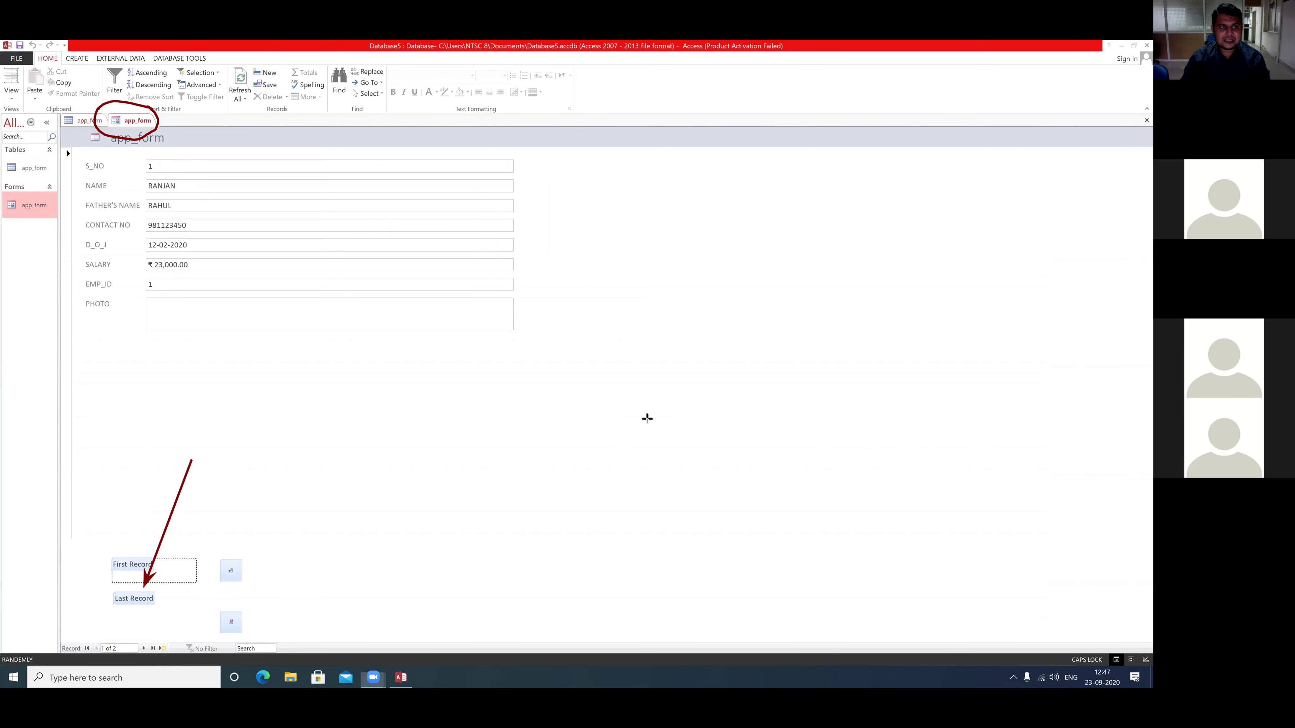
pyautogui.click(135, 603)
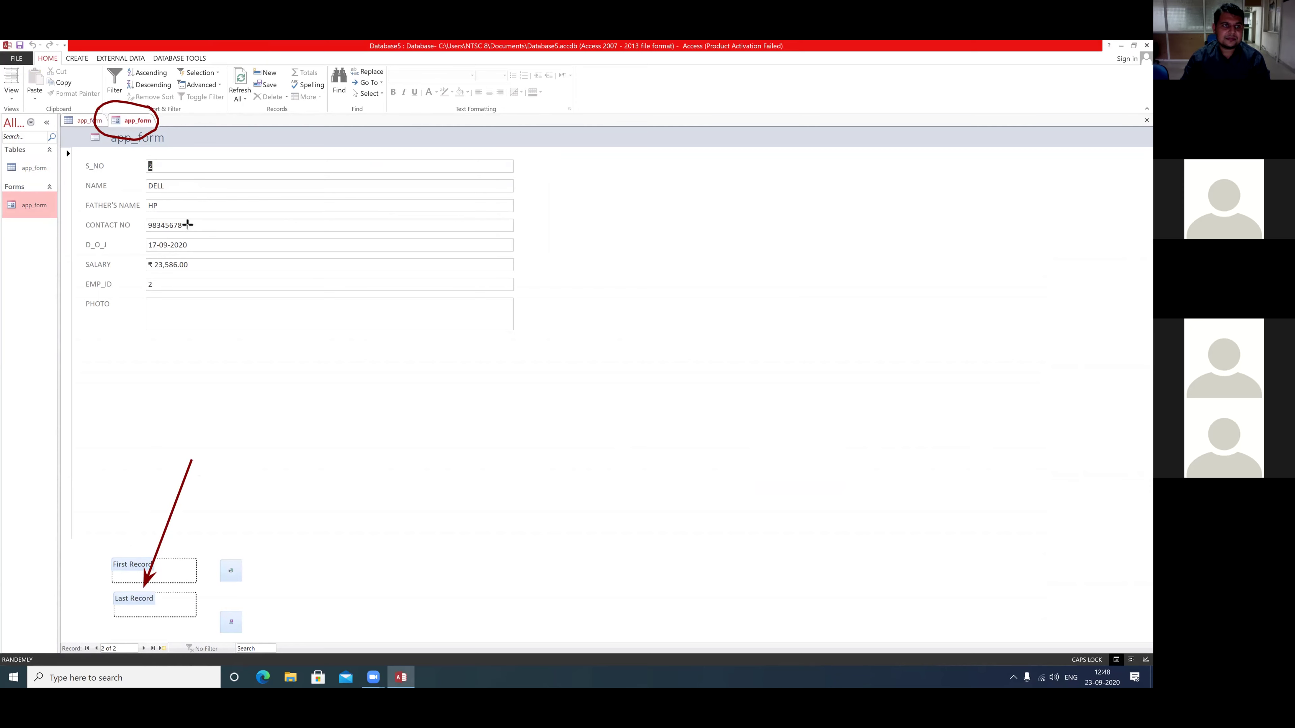
pyautogui.moveTo(187, 224); pyautogui.dragTo(159, 170)
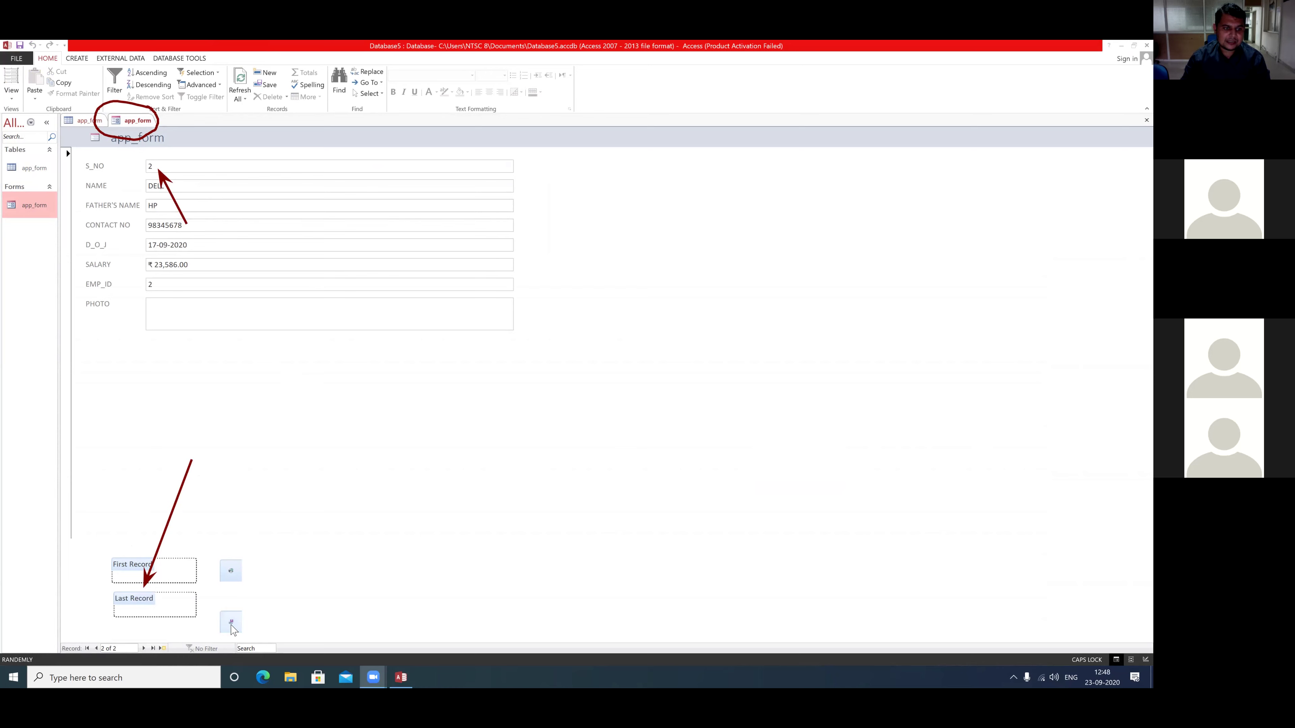
# Step: Start a new record in the form and fill in the employee's name, father's name and contact number
pyautogui.click(145, 649)
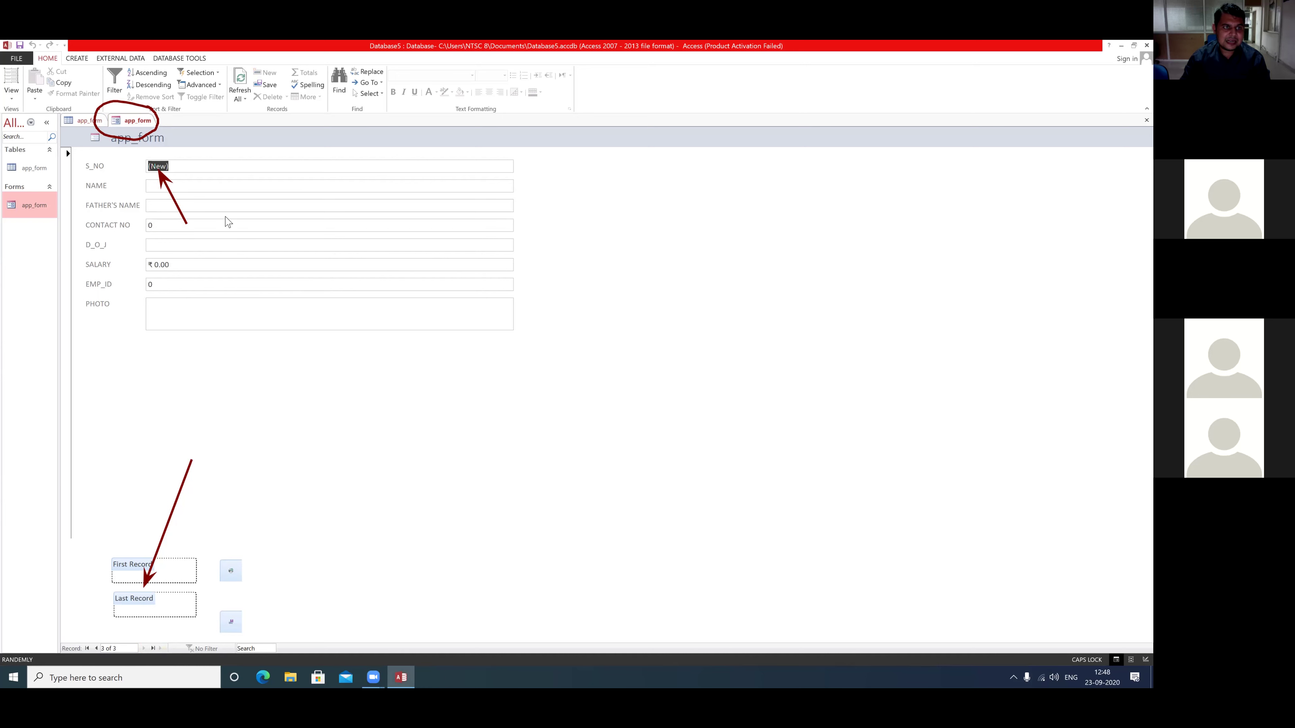
pyautogui.click(196, 186)
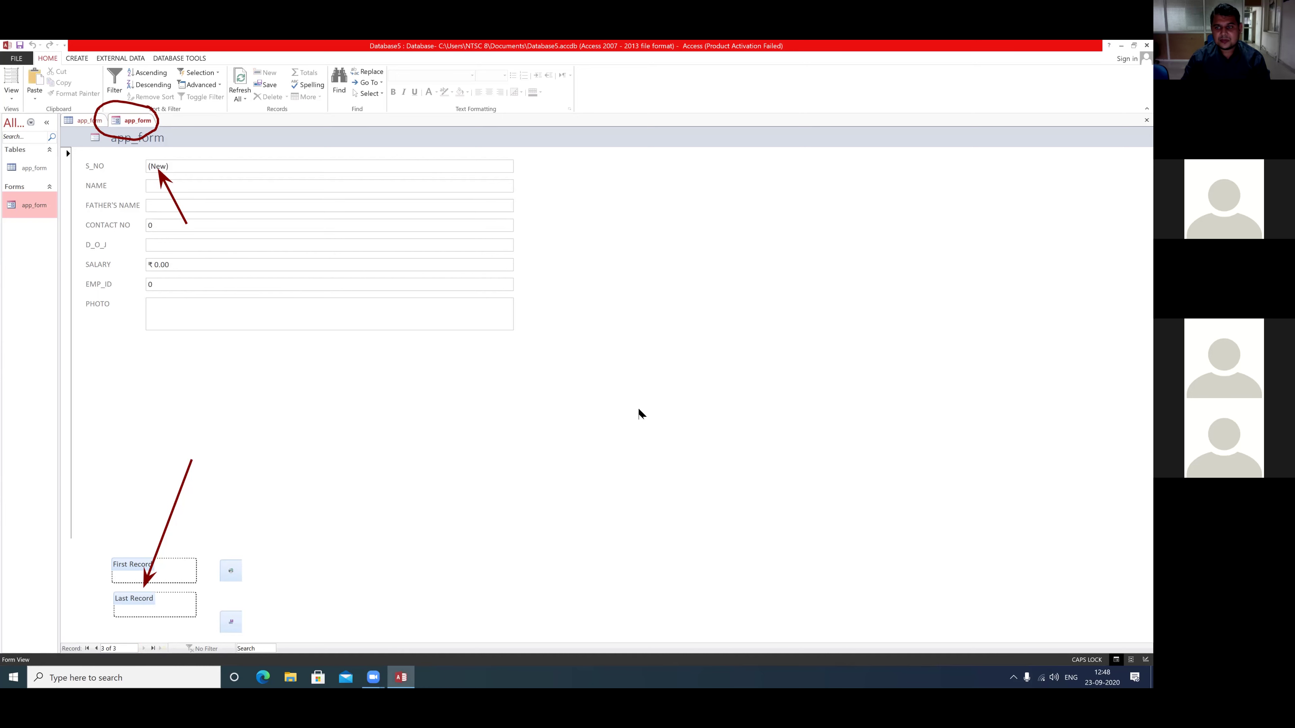
pyautogui.press('Escape')
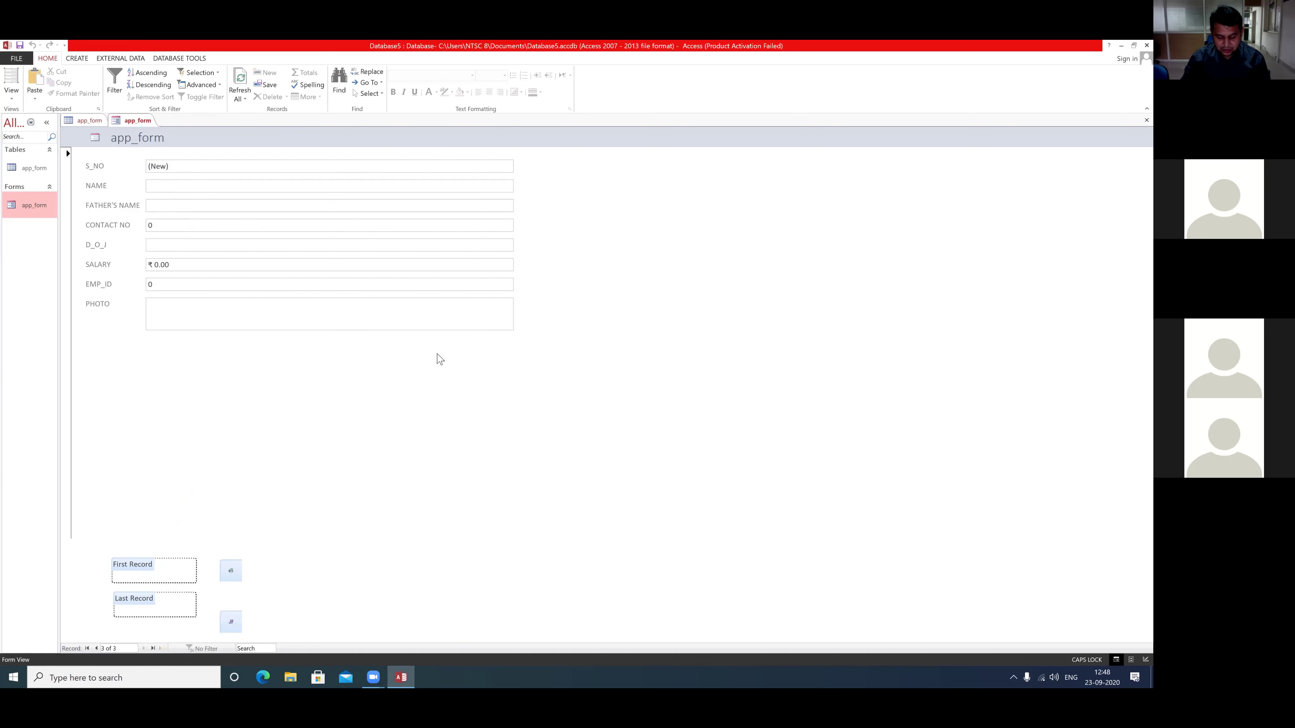
pyautogui.write('MR SHYAM')
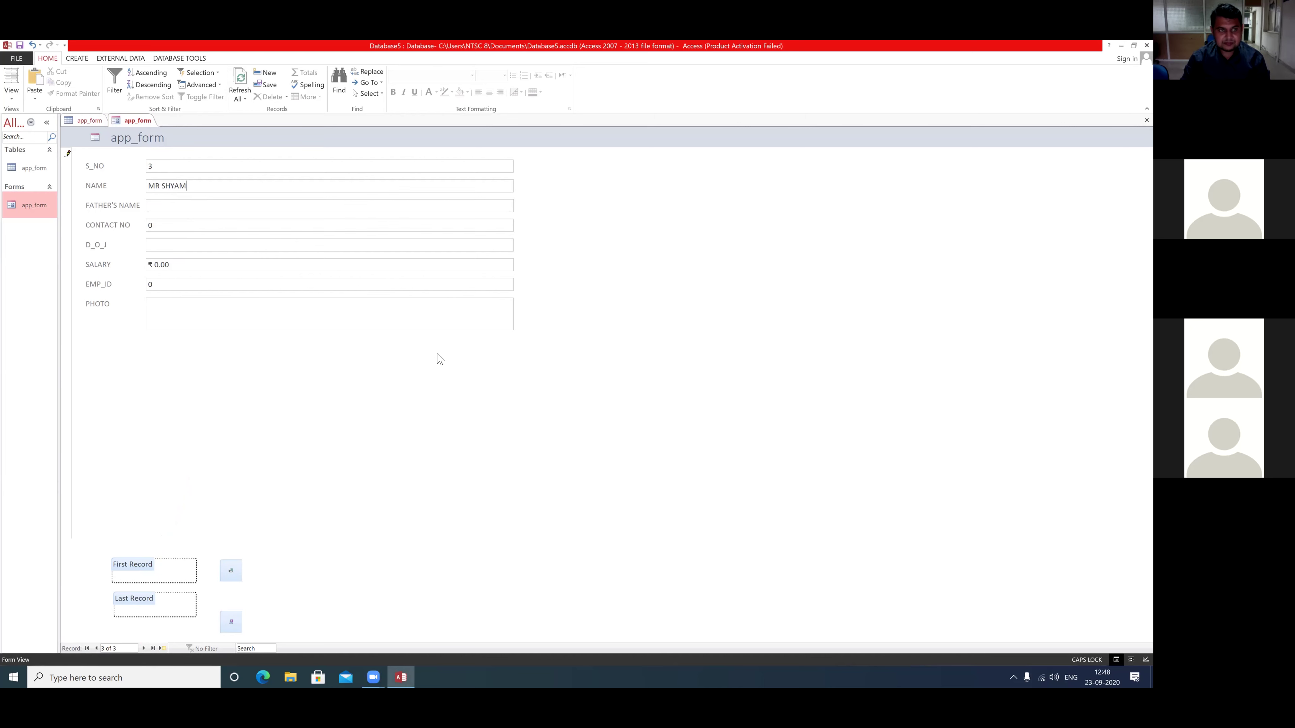
pyautogui.write('R')
pyautogui.write('AM')
pyautogui.write('987654')
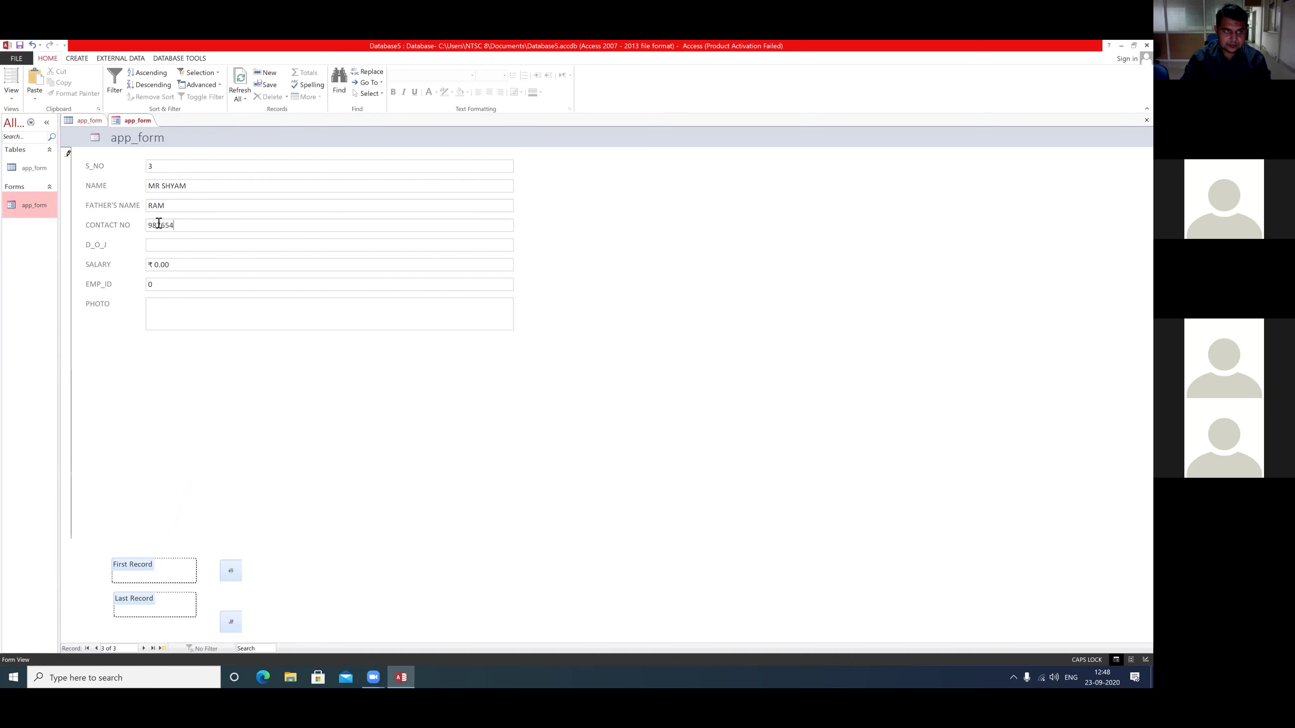
# Step: Set D_O_J to 25-09-2020 and the salary to 3456, fill in the employee ID, and save the record with the footer's Save Record button
pyautogui.click(160, 245)
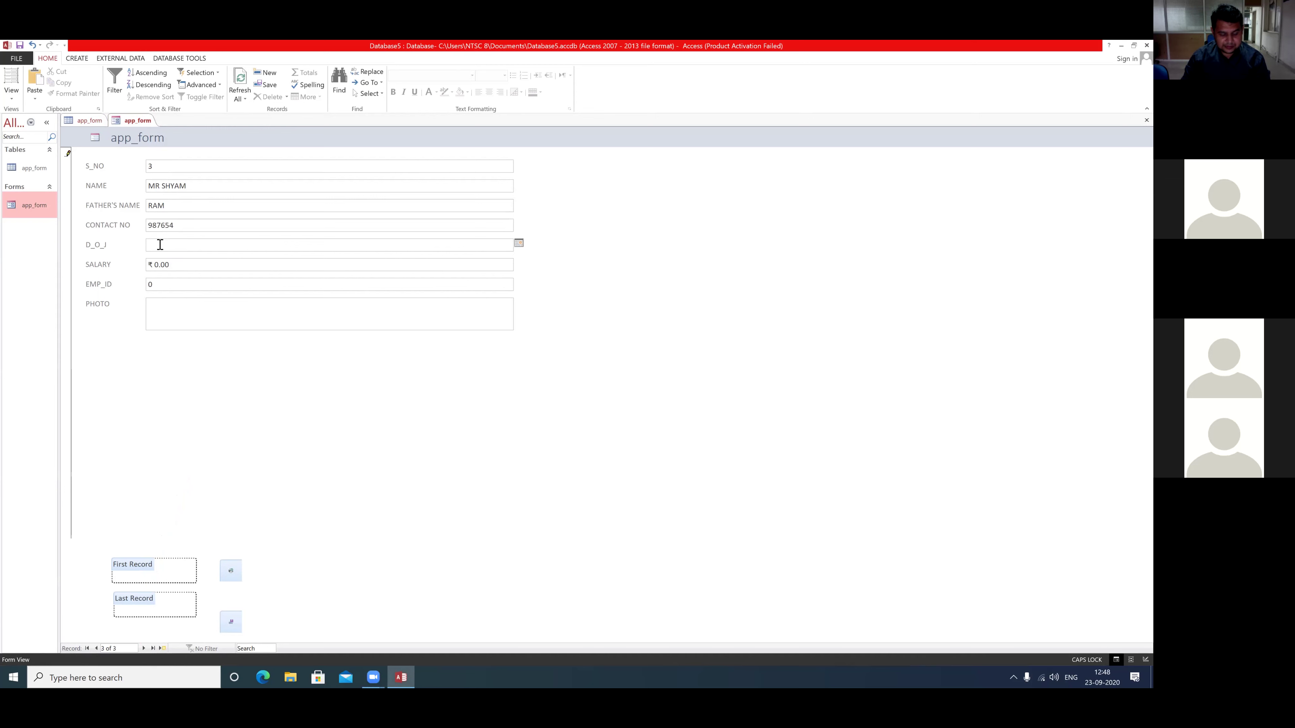
pyautogui.click(519, 243)
pyautogui.click(491, 305)
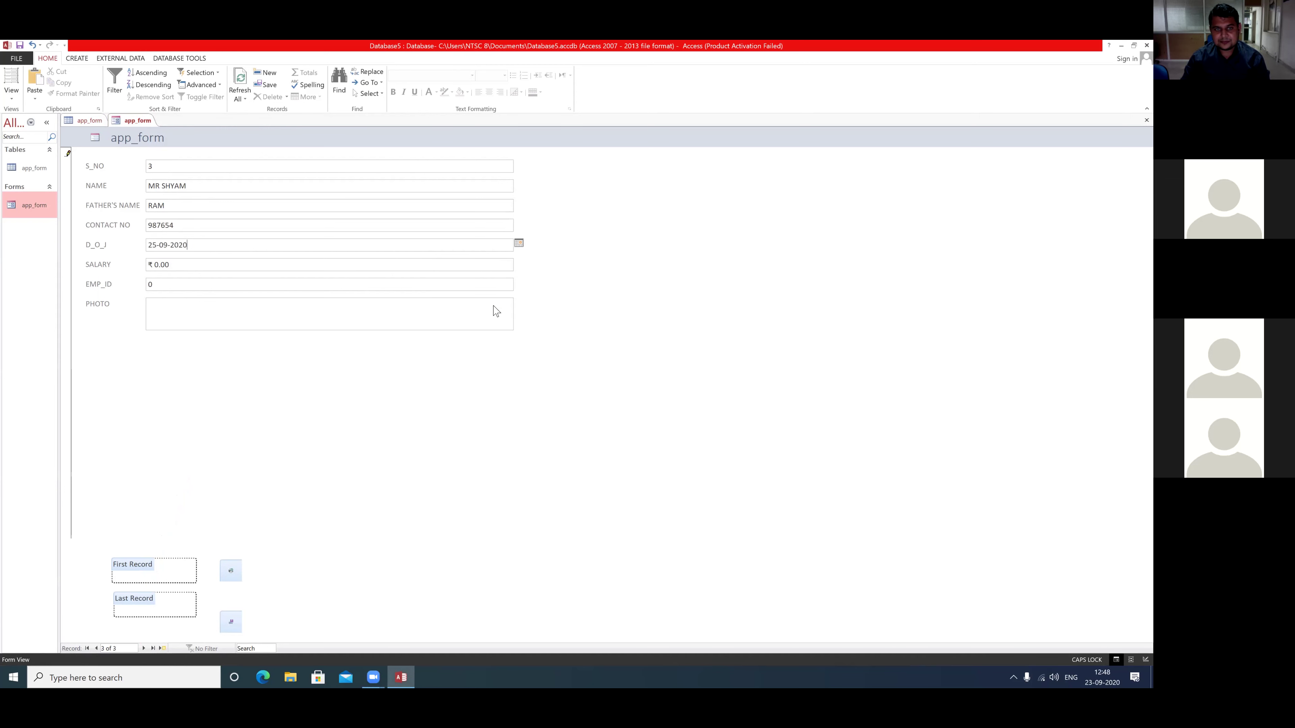
pyautogui.click(193, 266)
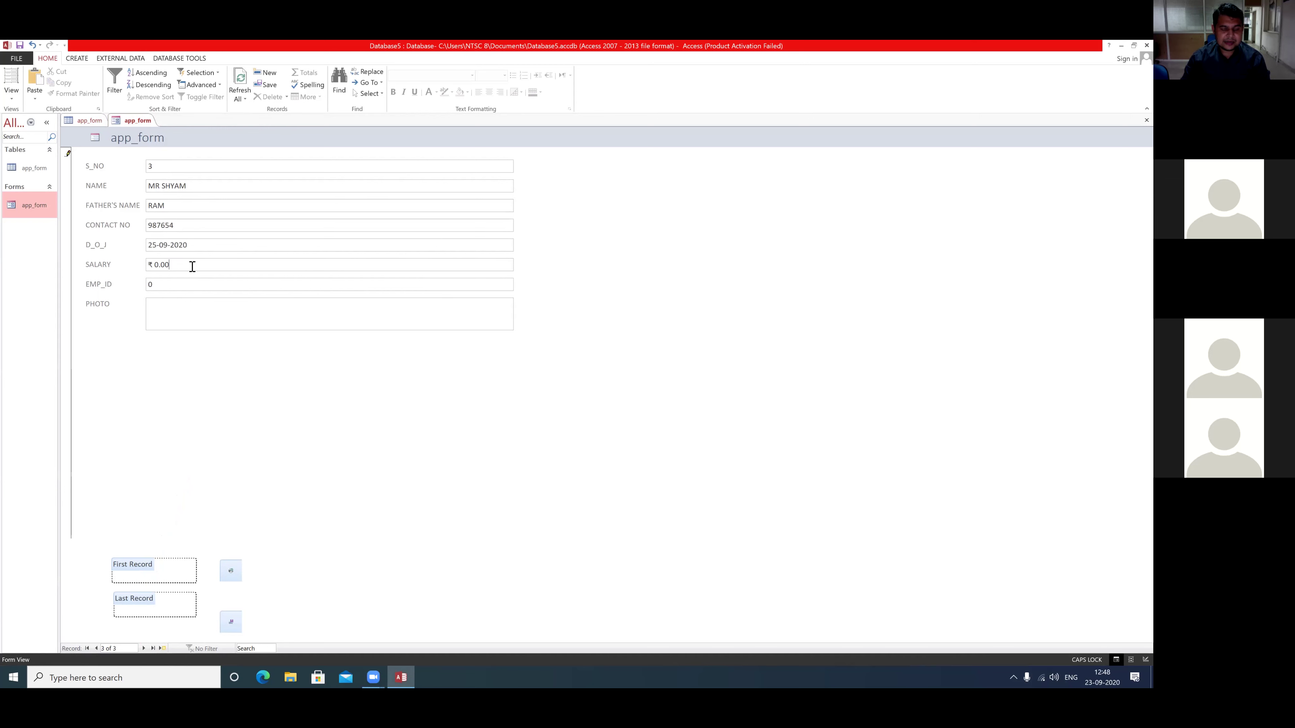
pyautogui.press('BackSpace')
pyautogui.press('BackSpace')
pyautogui.press('BackSpace')
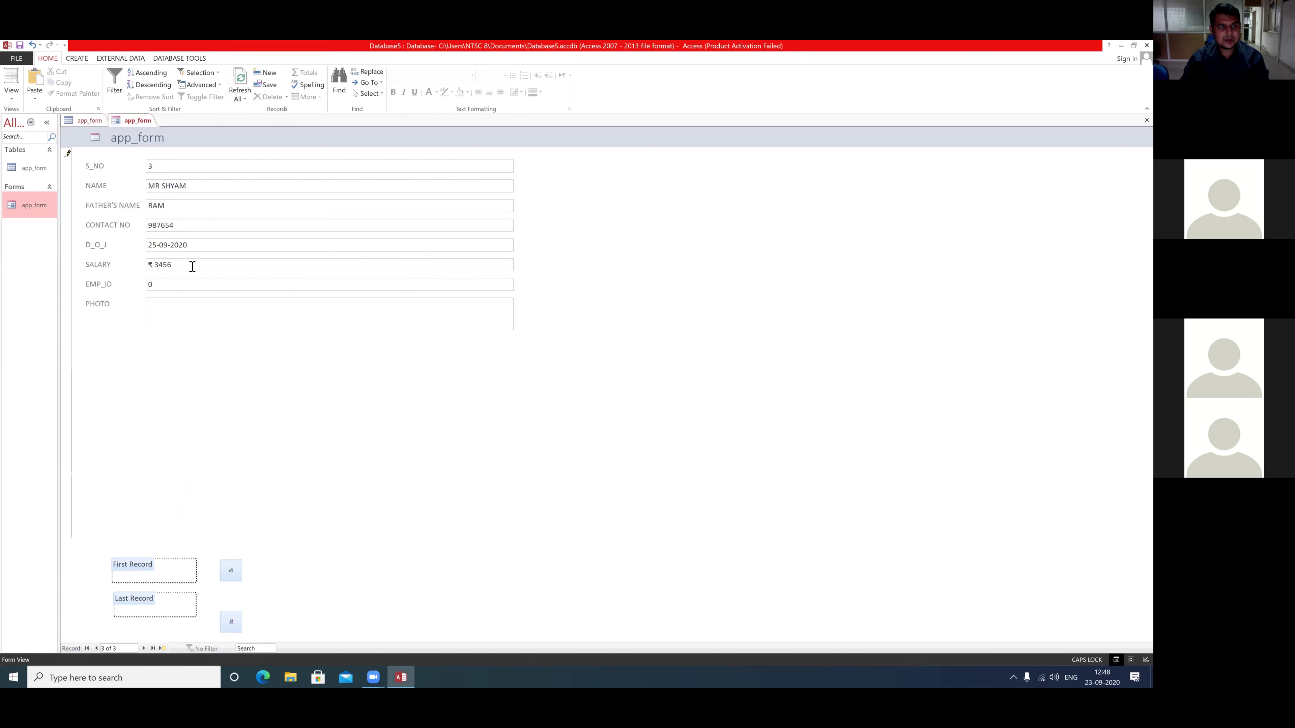
pyautogui.click(173, 284)
pyautogui.click(232, 624)
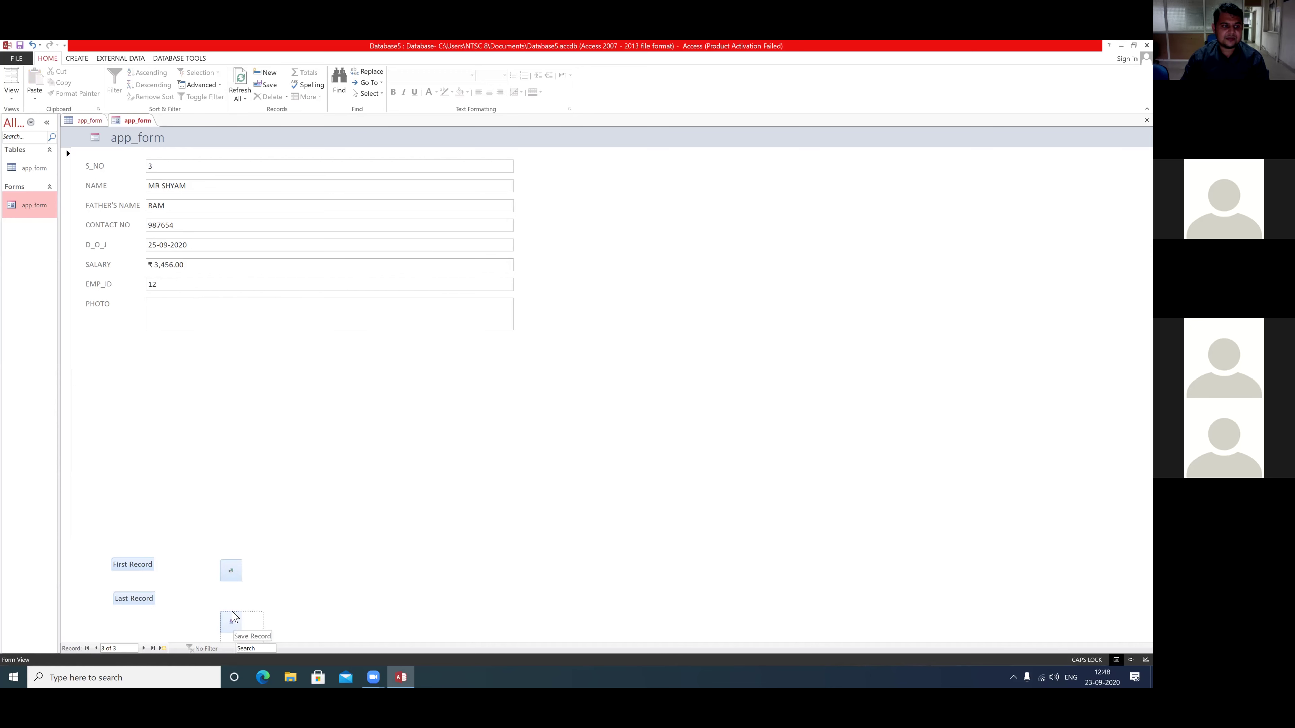
# Step: Go to the last record and back to the first using the form's footer buttons
pyautogui.click(139, 601)
pyautogui.click(133, 566)
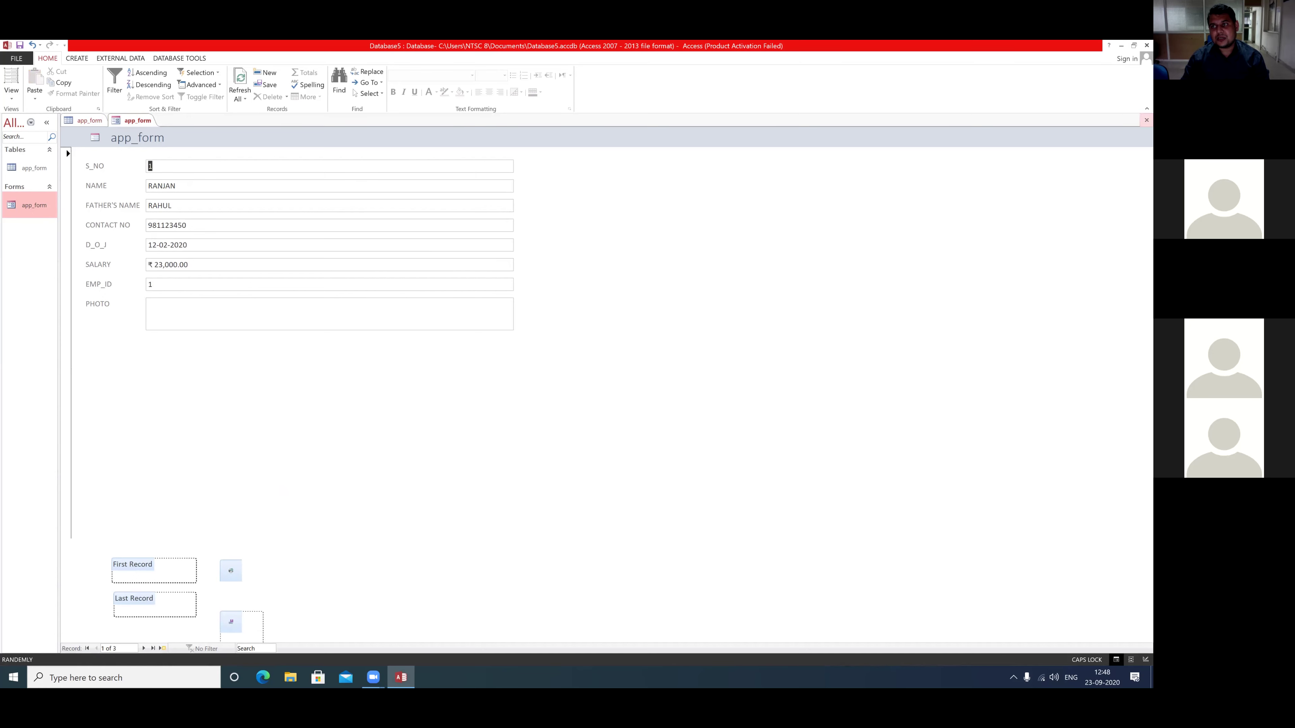
# Step: Close the form and the outdated table, and reopen the app_form table to check the newly saved employee record
pyautogui.click(1147, 120)
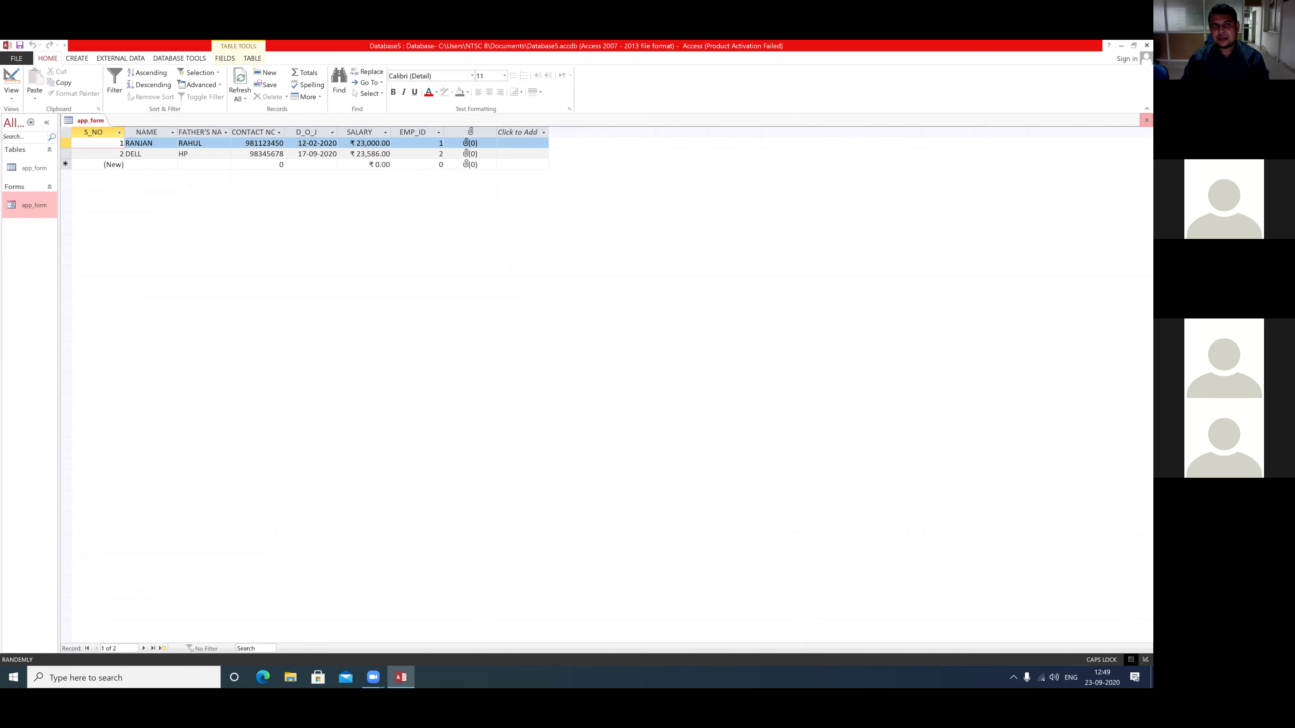
pyautogui.click(1147, 120)
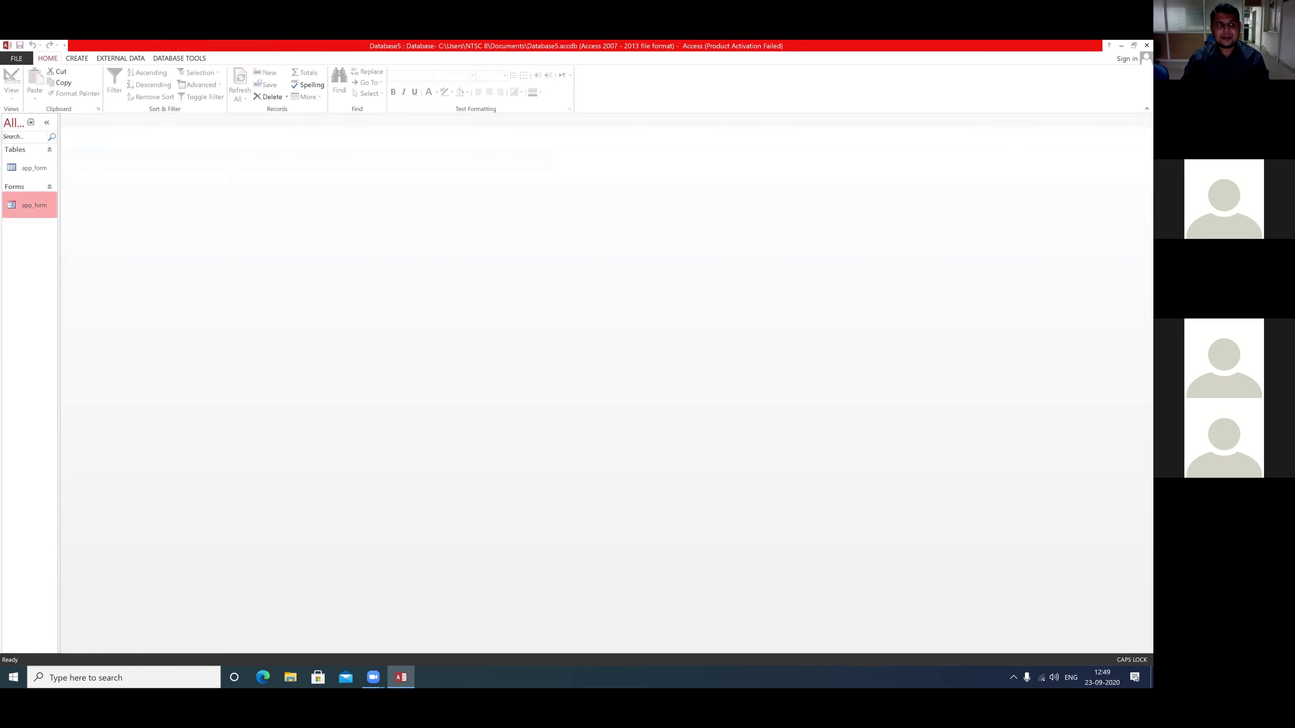
pyautogui.doubleClick(42, 166)
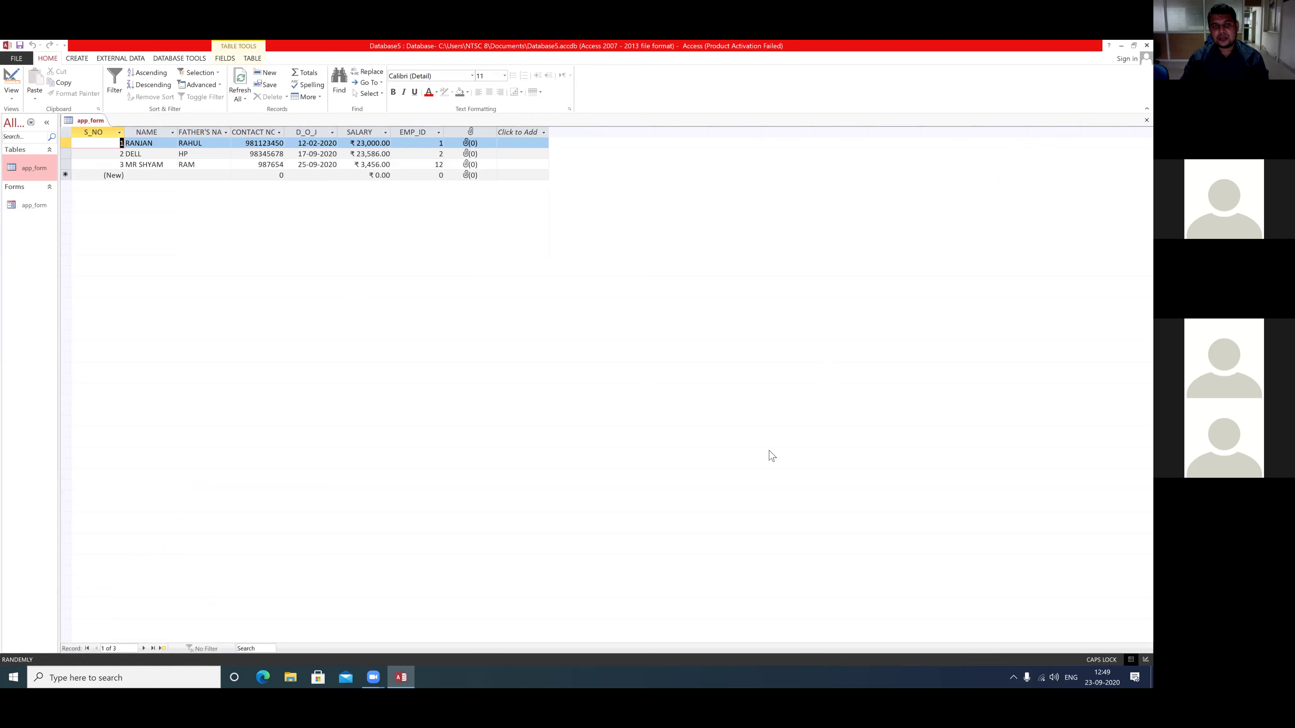
pyautogui.moveTo(178, 131)
pyautogui.mouseDown()
pyautogui.moveTo(75, 176)
pyautogui.moveTo(251, 201)
pyautogui.mouseUp()
pyautogui.moveTo(220, 146); pyautogui.dragTo(117, 126)
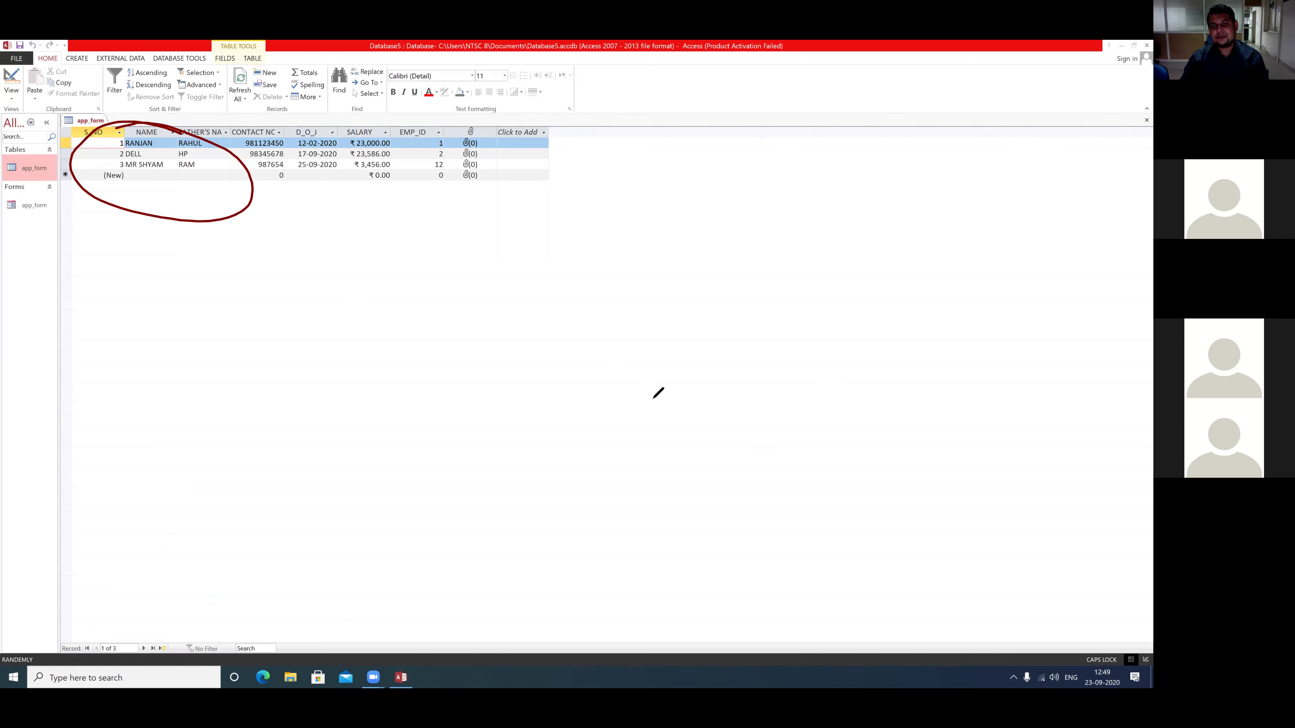